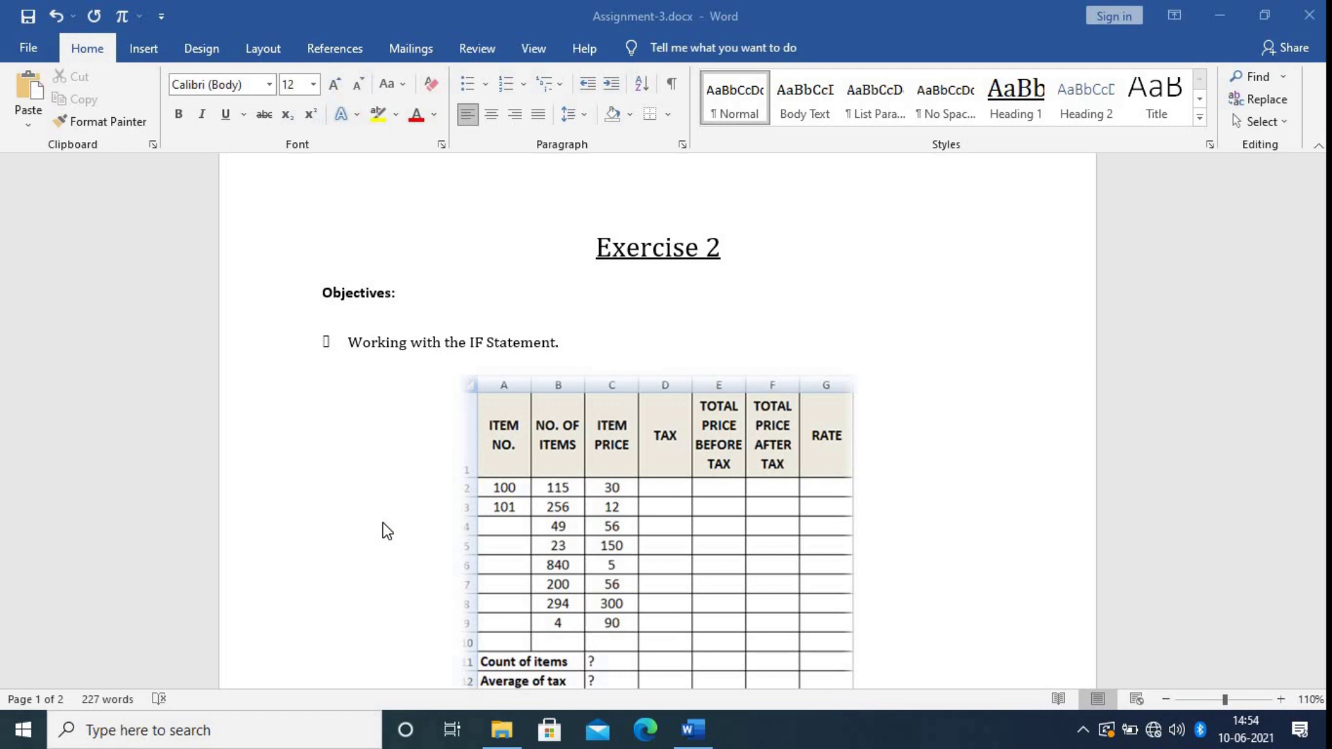
Create a new Microsoft Excel worksheet in the Assignment 3 folder, keep its default name, and open it maximized.
{"action": "scroll", "coordinate": [329, 241], "scroll_direction": "down", "scroll_amount": 3}
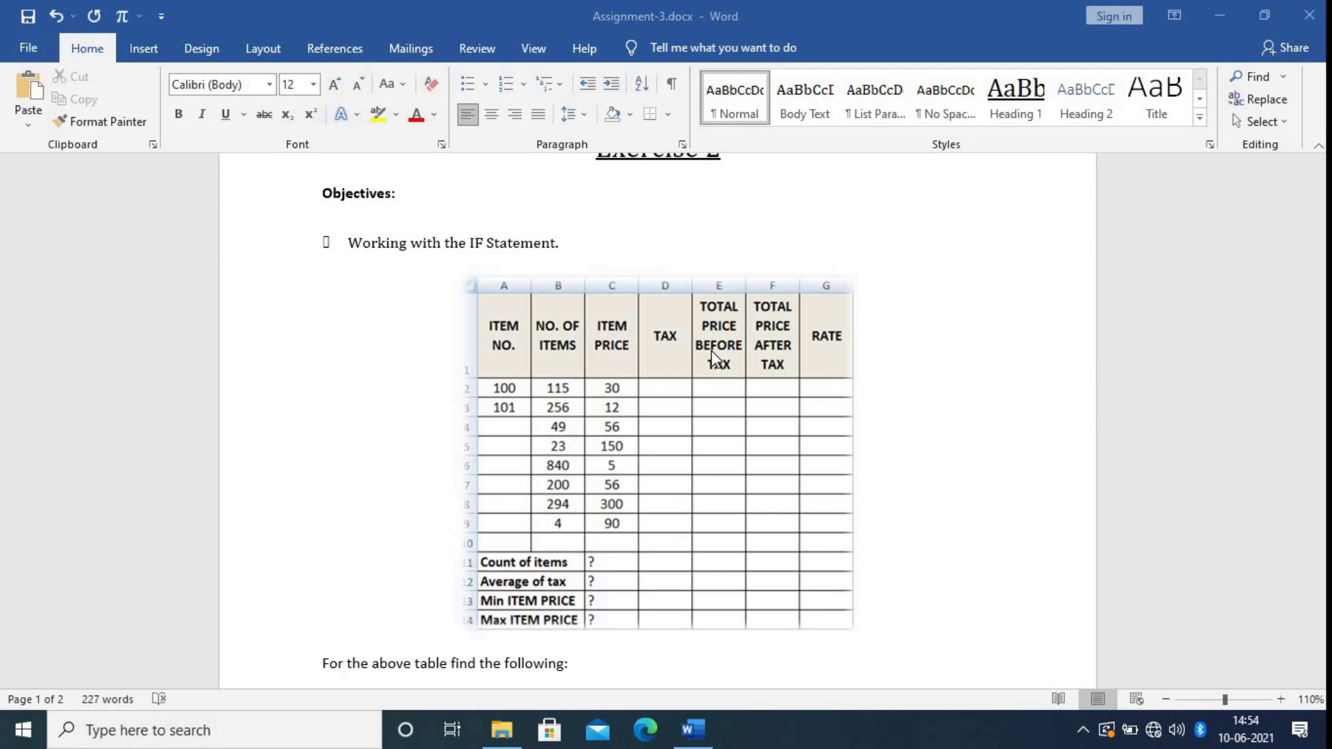
{"action": "scroll", "coordinate": [298, 360], "scroll_direction": "down", "scroll_amount": 1}
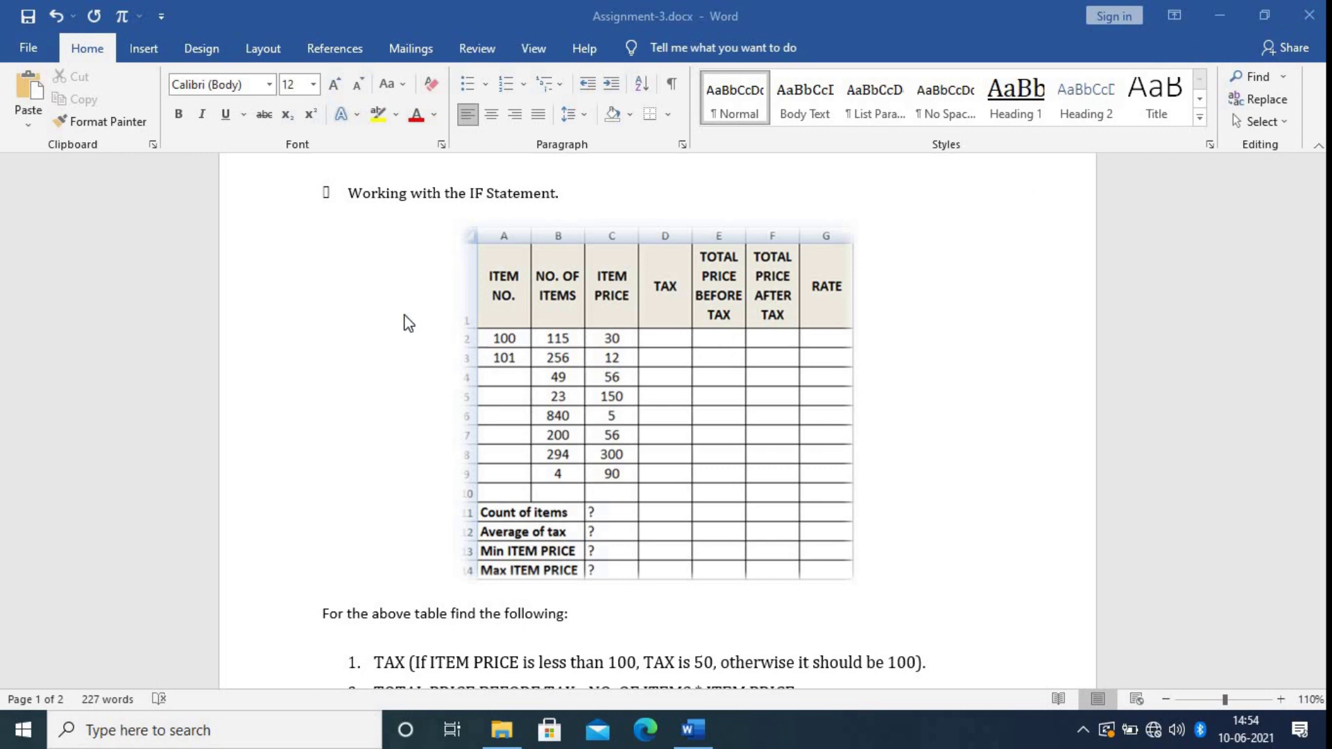
{"action": "left_click", "coordinate": [1224, 18]}
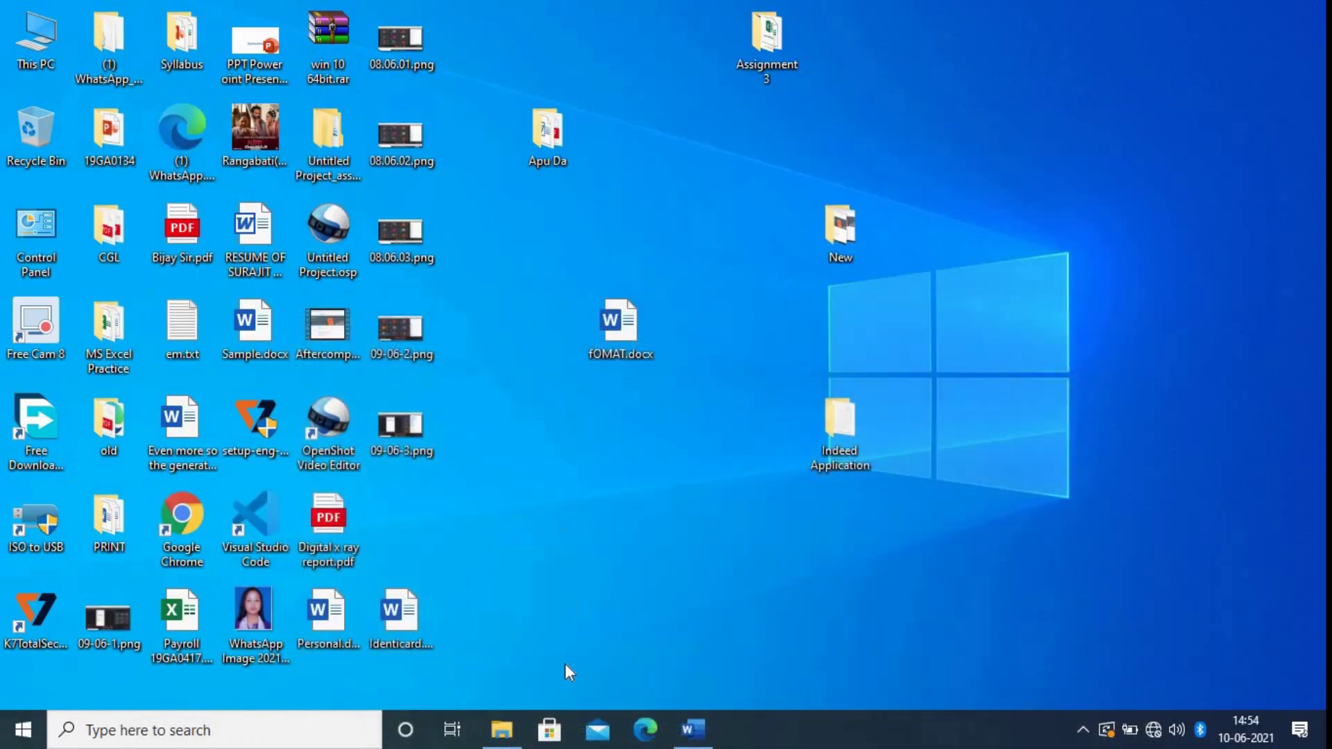
{"action": "left_click", "coordinate": [501, 730]}
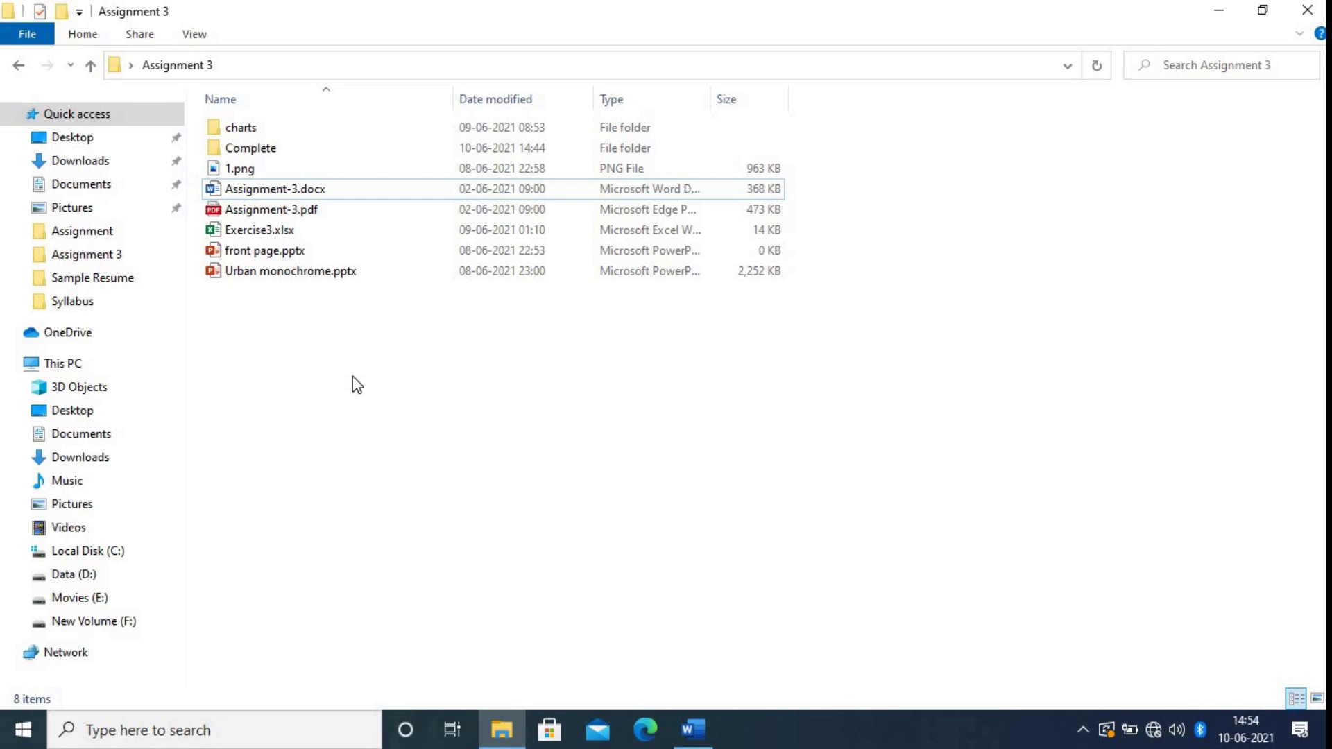
{"action": "right_click", "coordinate": [353, 376]}
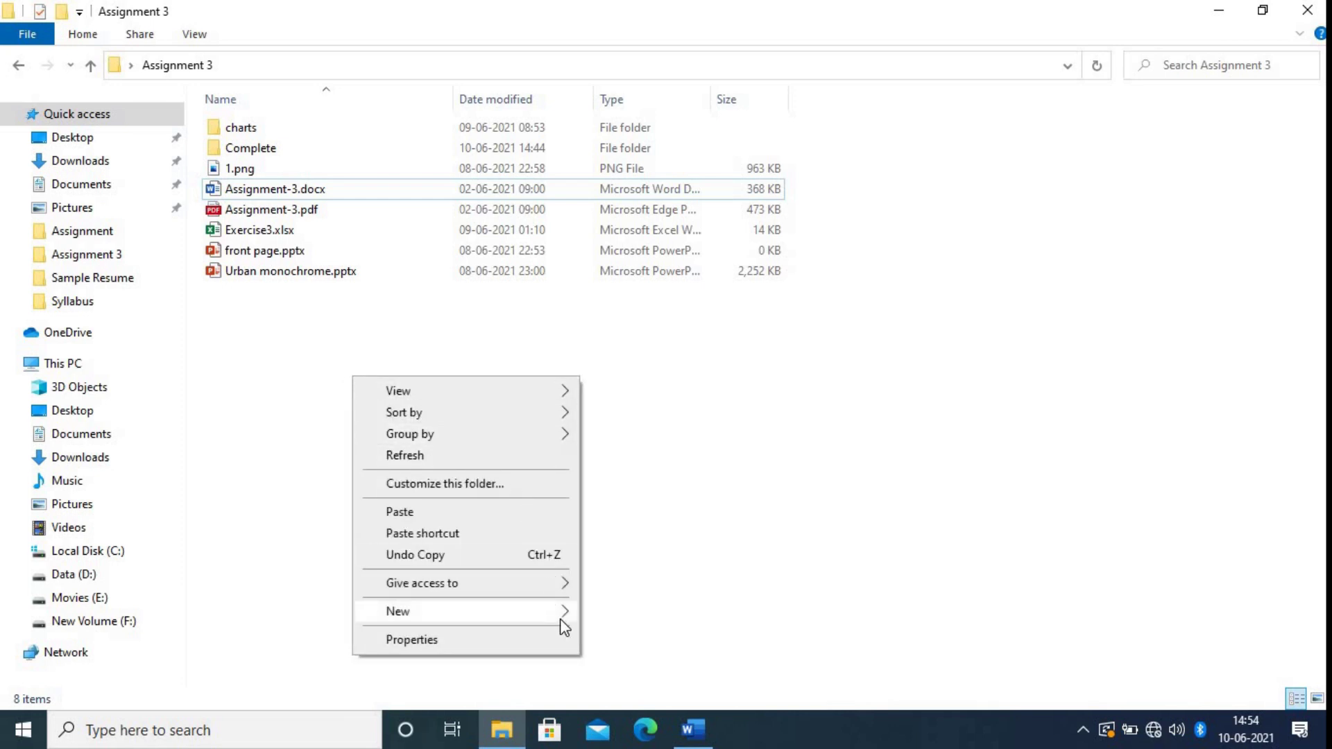
{"action": "mouse_move", "coordinate": [560, 615]}
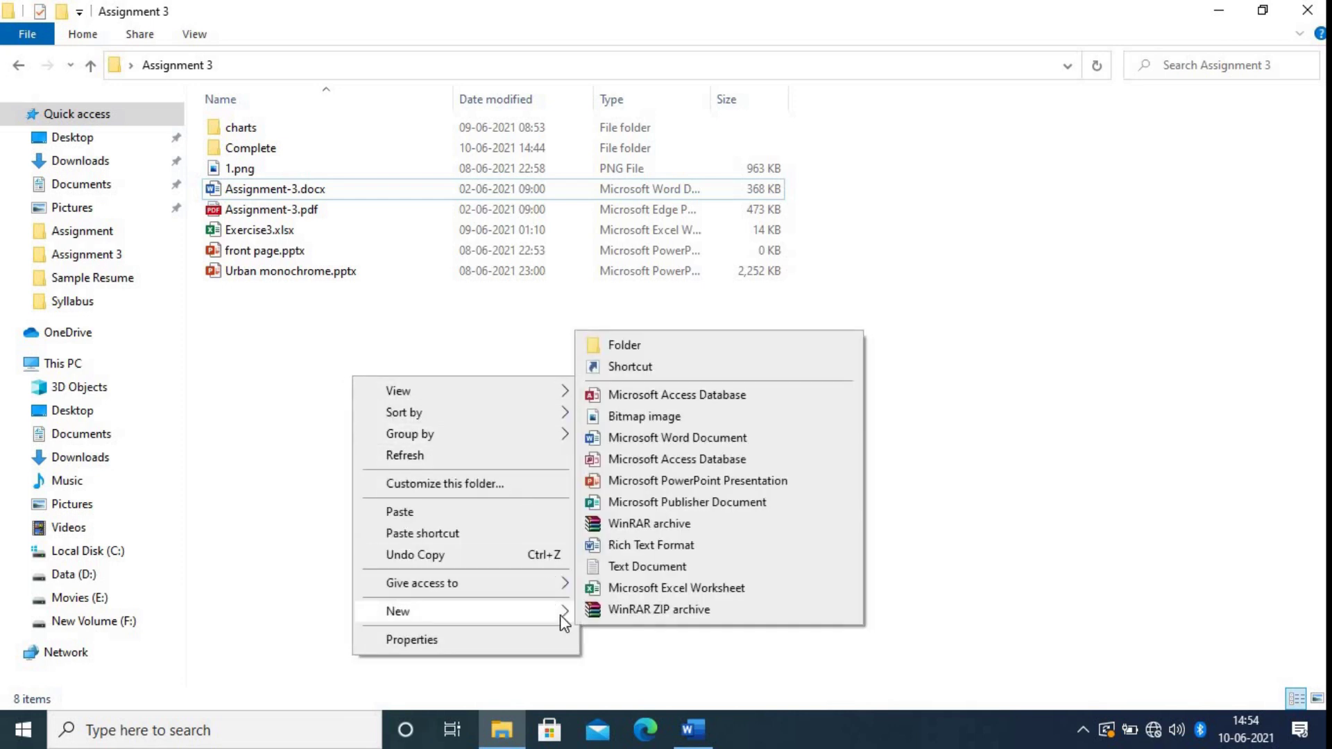
{"action": "left_click", "coordinate": [664, 588]}
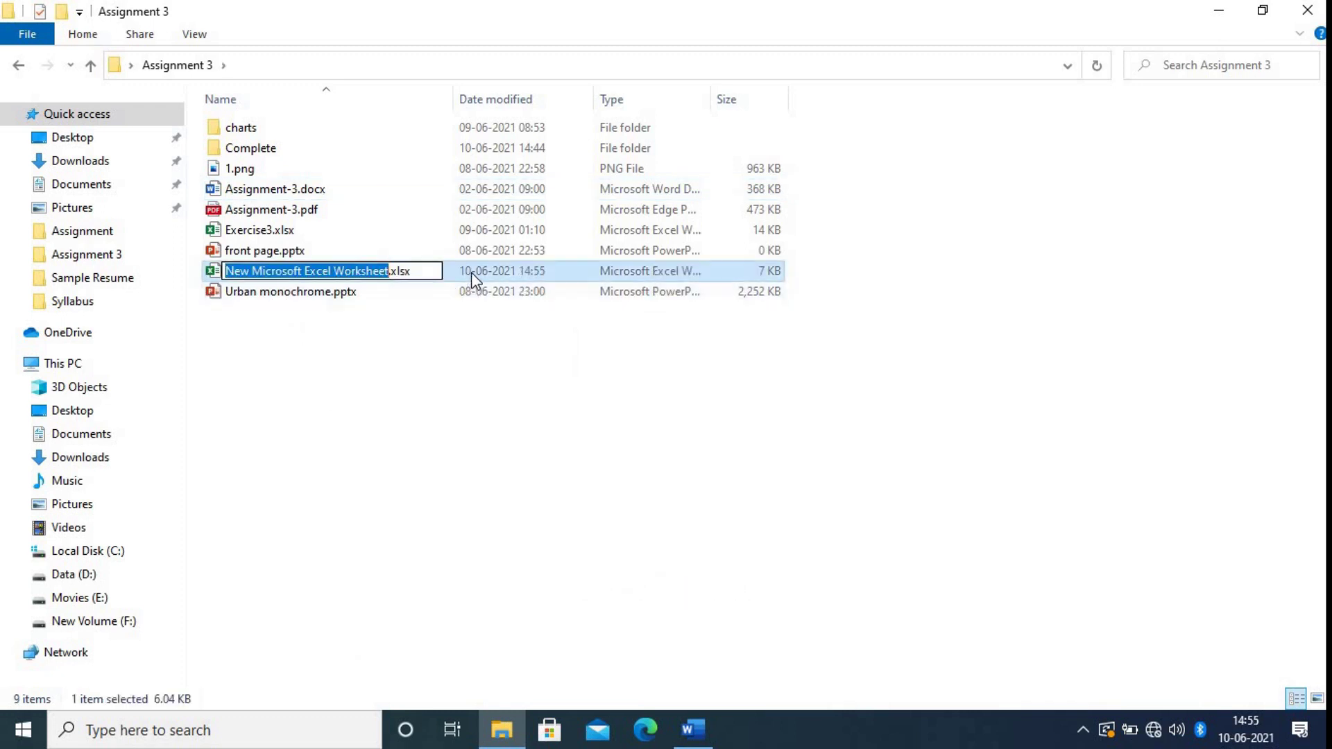
{"action": "double_click", "coordinate": [471, 272]}
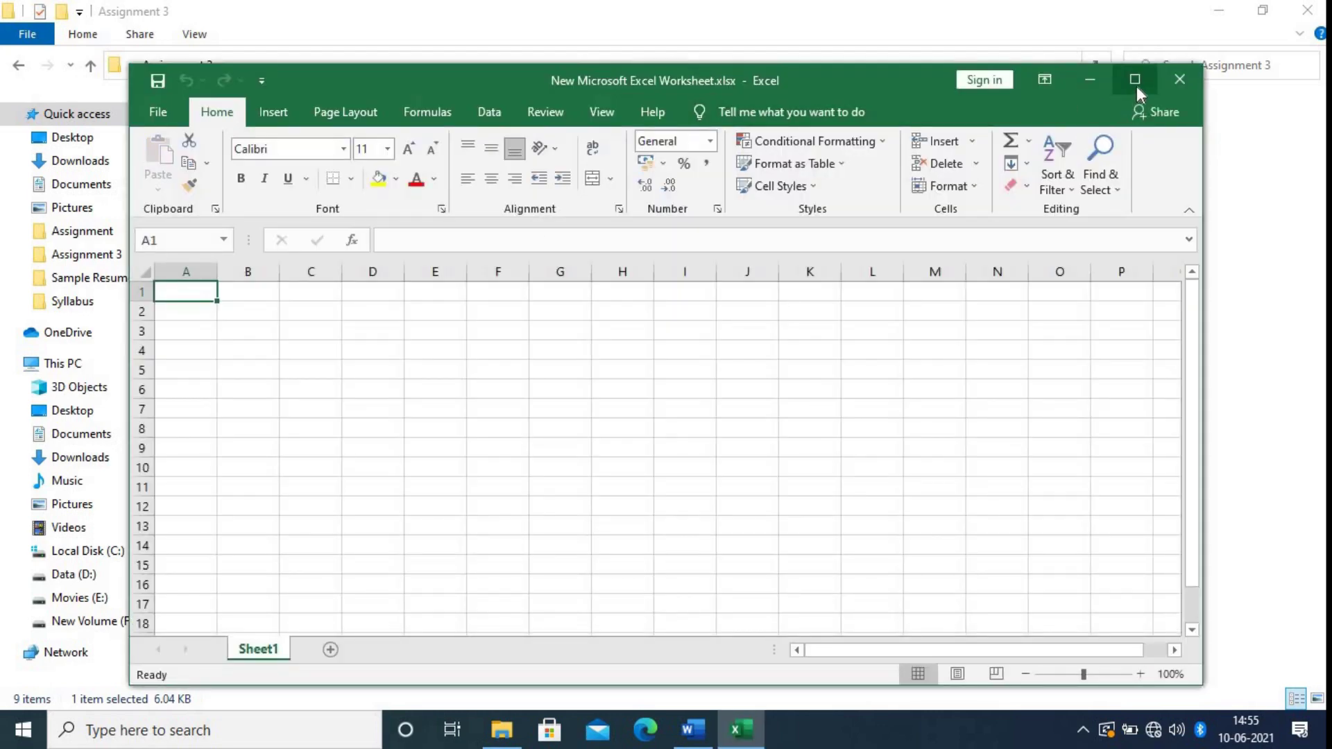
{"action": "left_click", "coordinate": [1135, 80]}
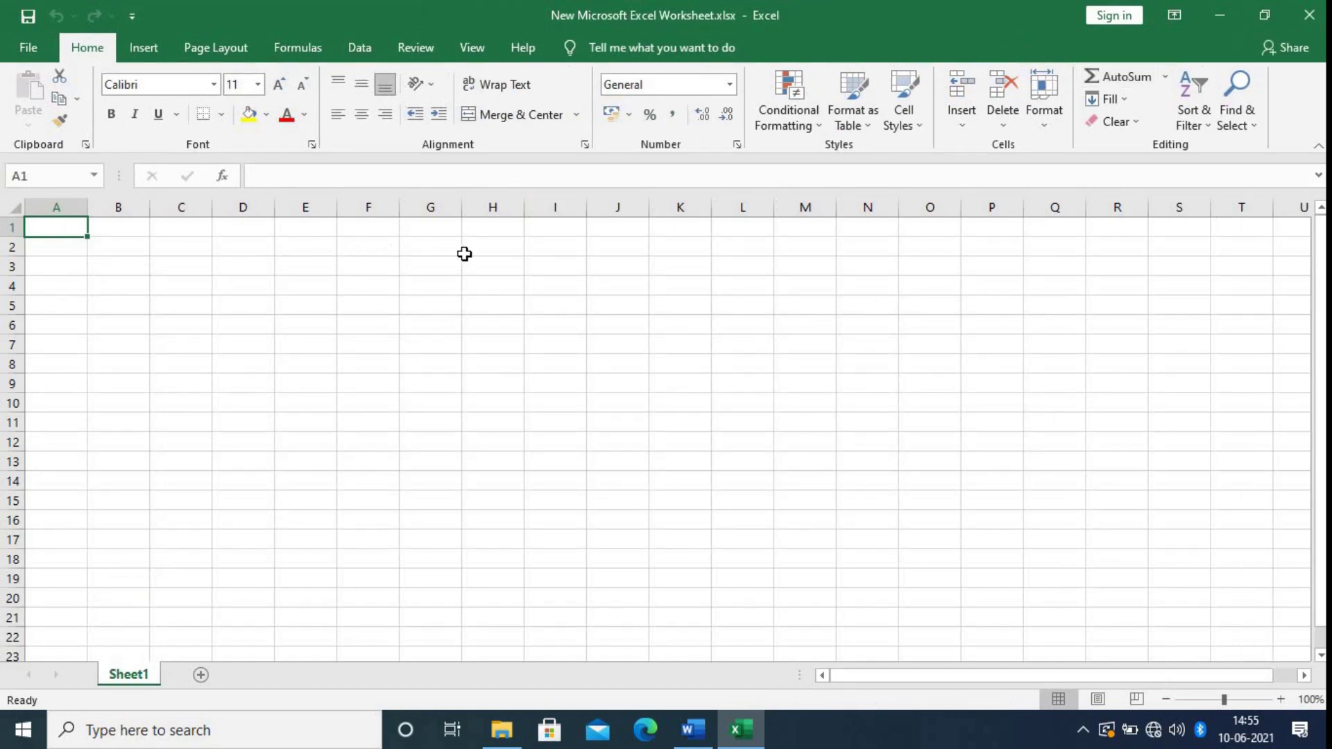
Arrange the Assignment-3.docx and new Excel workbook windows side by side, keeping the exercise table in view beside the empty sheet.
{"action": "left_click", "coordinate": [1264, 14]}
{"action": "left_click", "coordinate": [693, 728]}
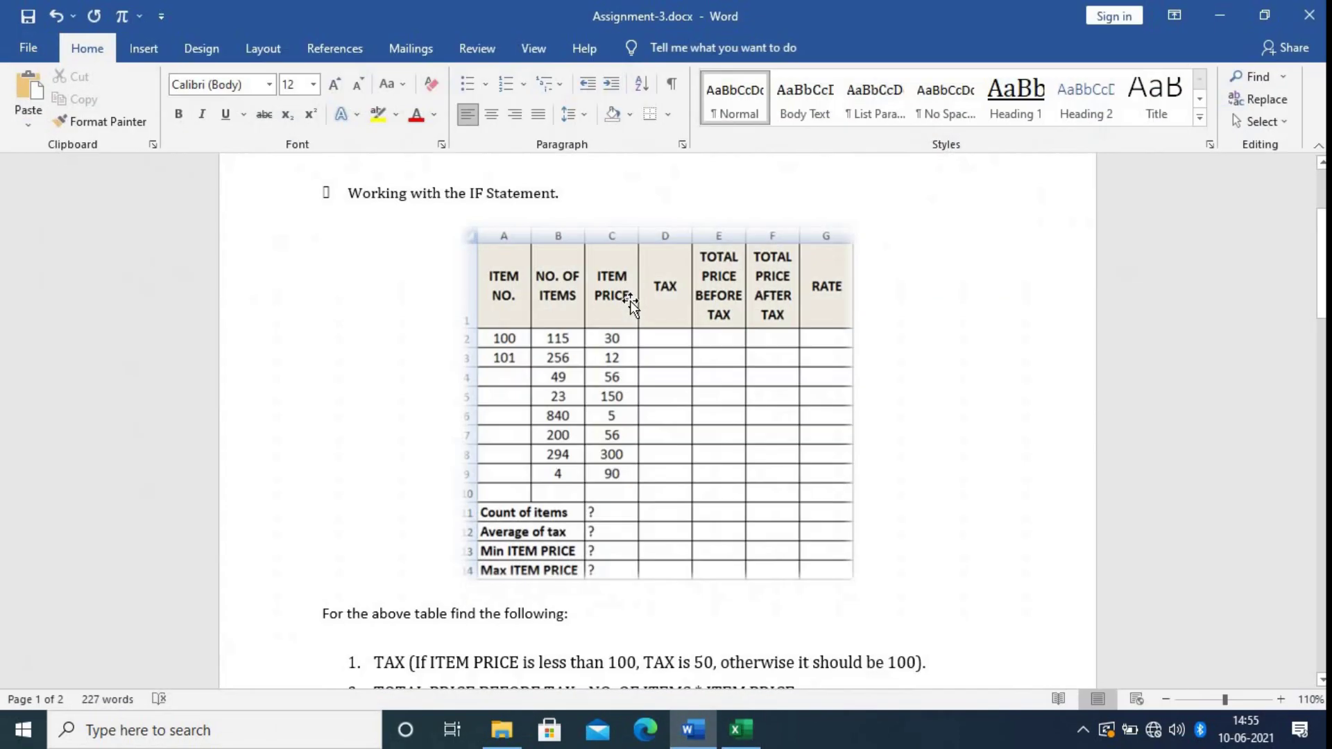
{"action": "left_click", "coordinate": [1265, 16]}
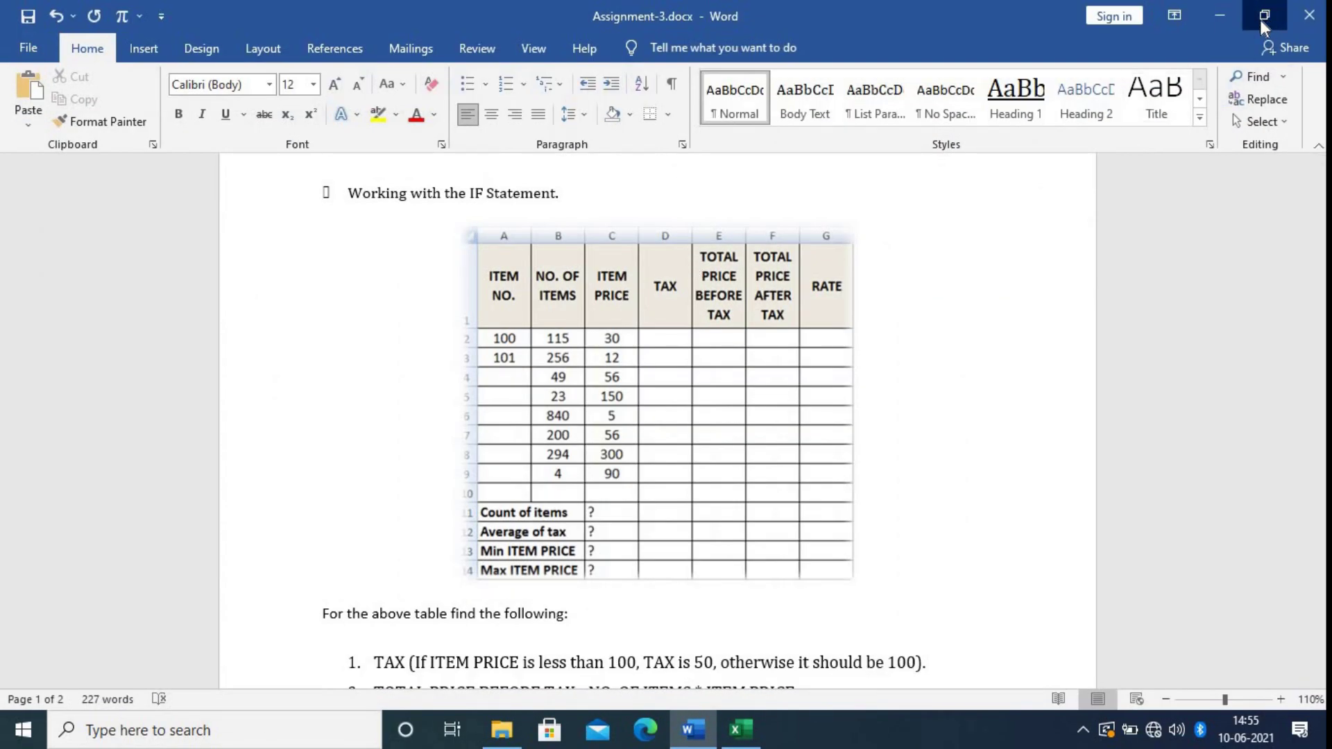
{"action": "left_click_drag", "start_coordinate": [743, 64], "coordinate": [394, 83]}
{"action": "left_click_drag", "start_coordinate": [717, 606], "coordinate": [457, 685]}
{"action": "left_click_drag", "start_coordinate": [509, 89], "coordinate": [585, 91]}
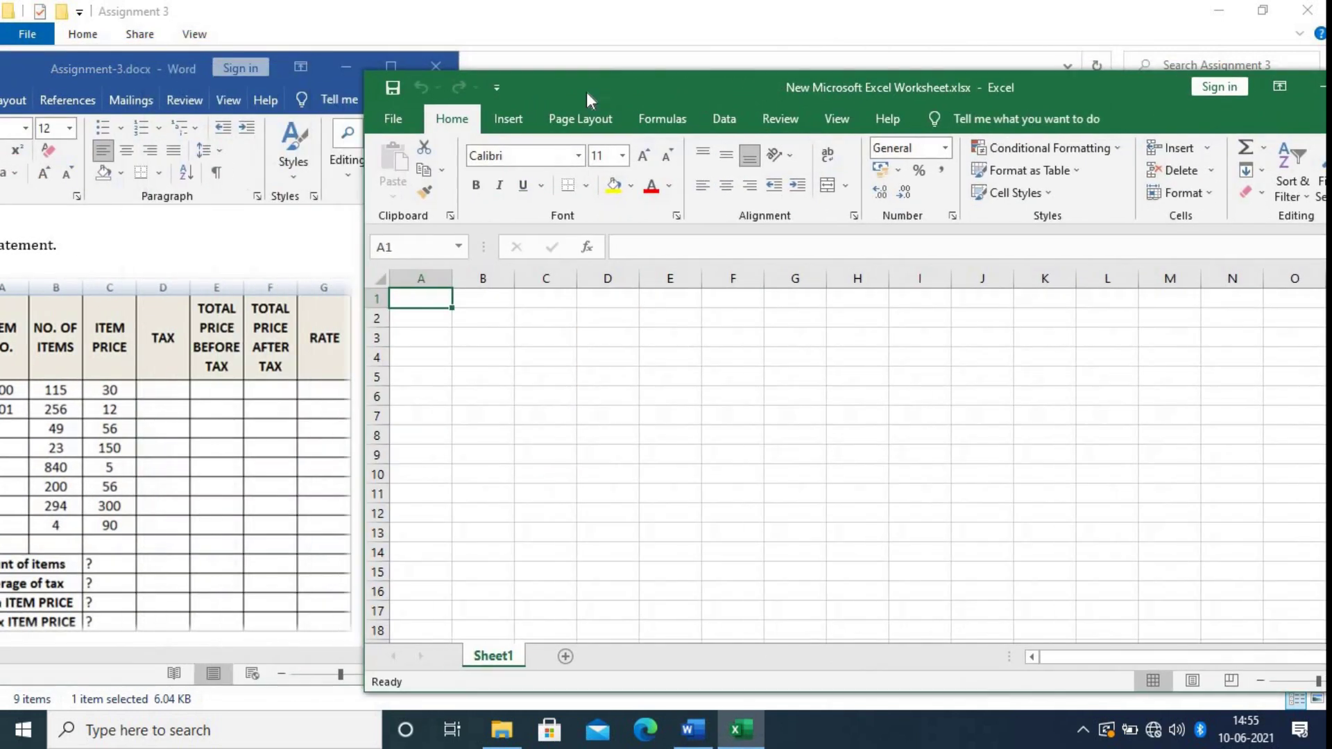
{"action": "left_click_drag", "start_coordinate": [363, 72], "coordinate": [556, 89]}
{"action": "left_click_drag", "start_coordinate": [756, 102], "coordinate": [341, 60]}
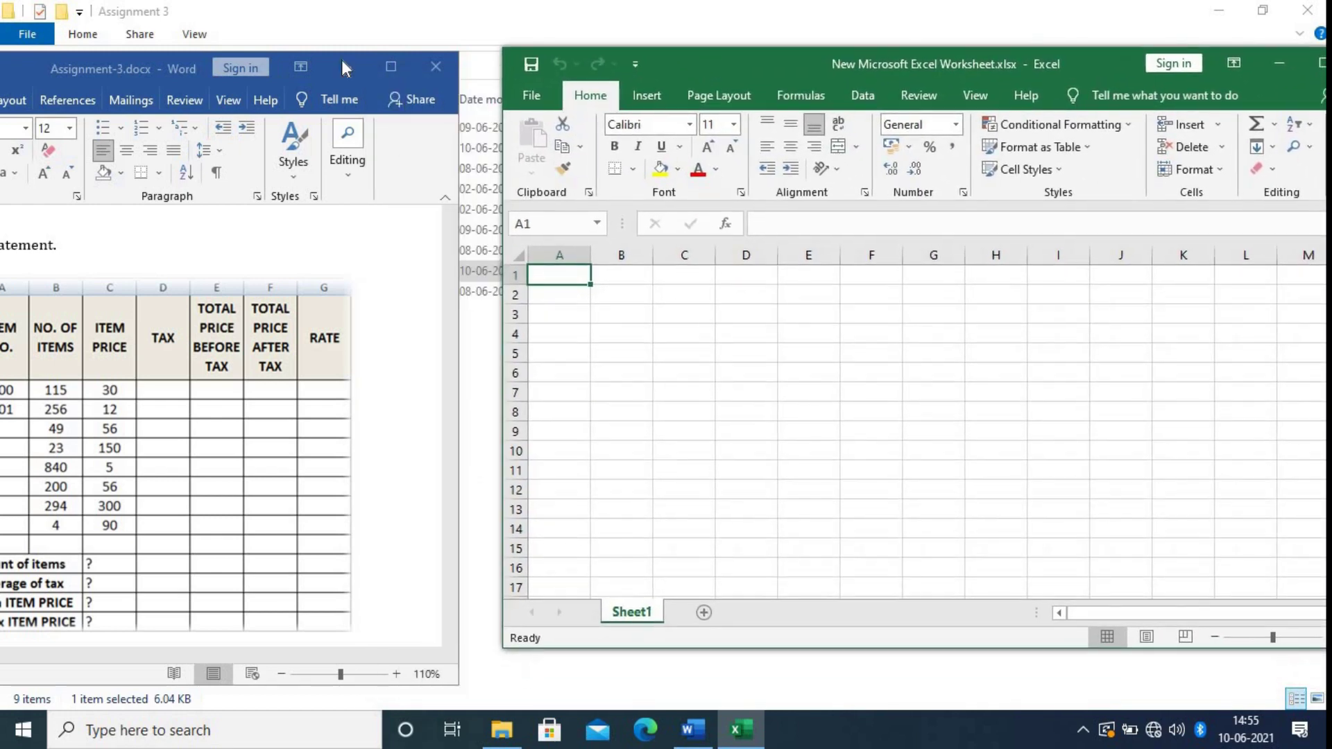
{"action": "left_click_drag", "start_coordinate": [24, 68], "coordinate": [77, 50]}
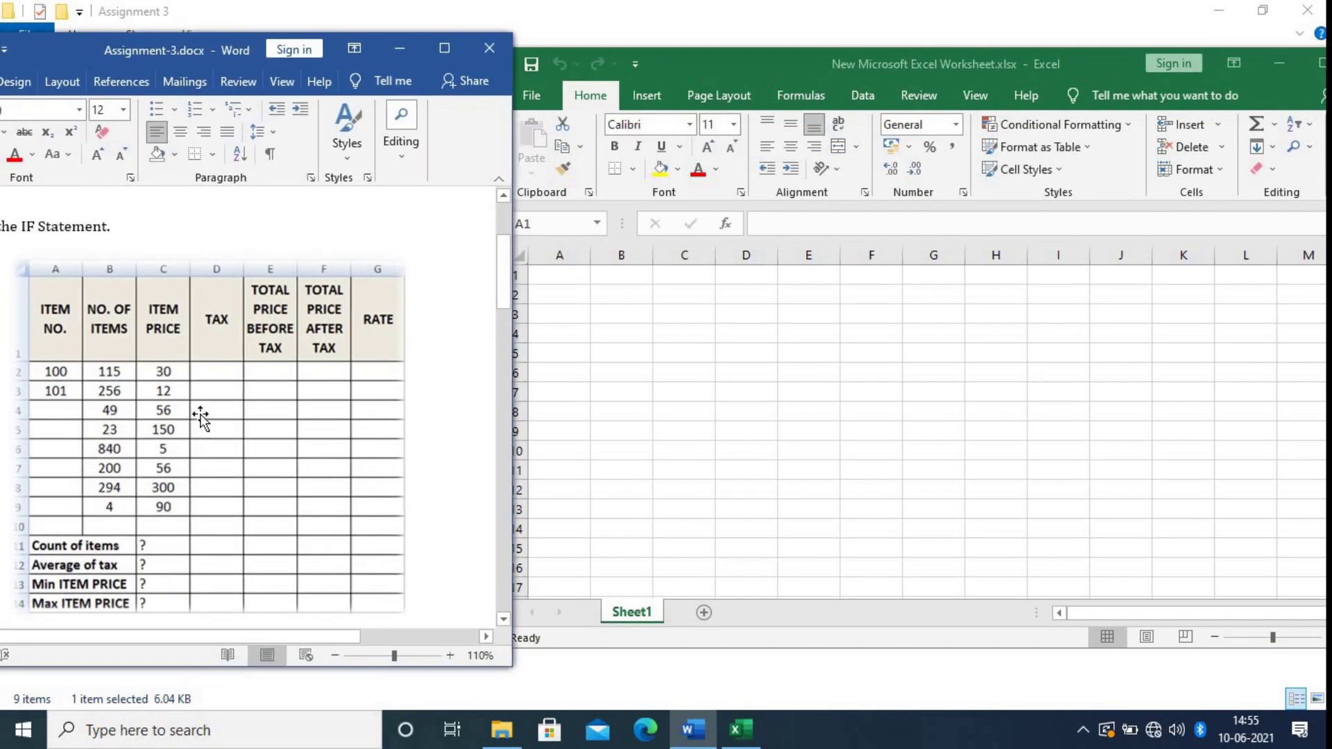
{"action": "scroll", "coordinate": [219, 397], "scroll_direction": "down", "scroll_amount": 1}
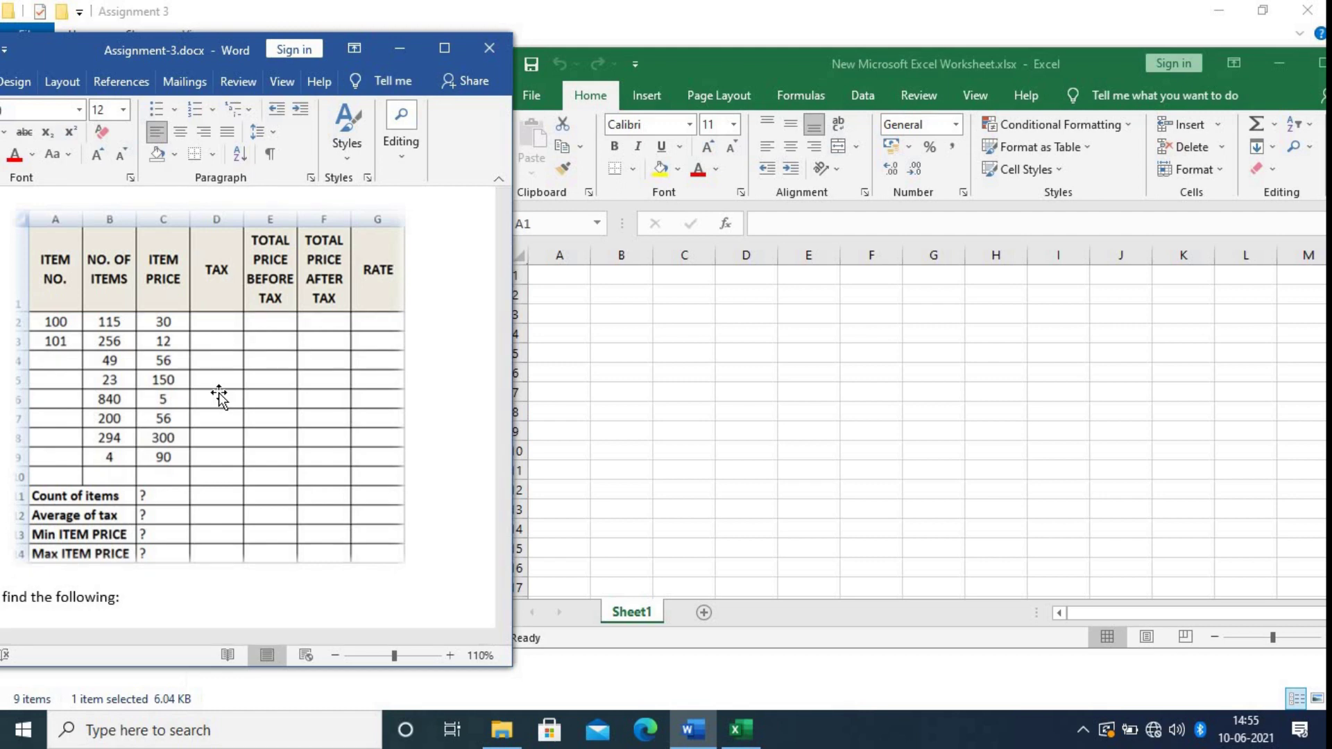
Enter the headings "ITEM NO." in A1 and "NO. OF ITEMS" in B1.
{"action": "double_click", "coordinate": [569, 273]}
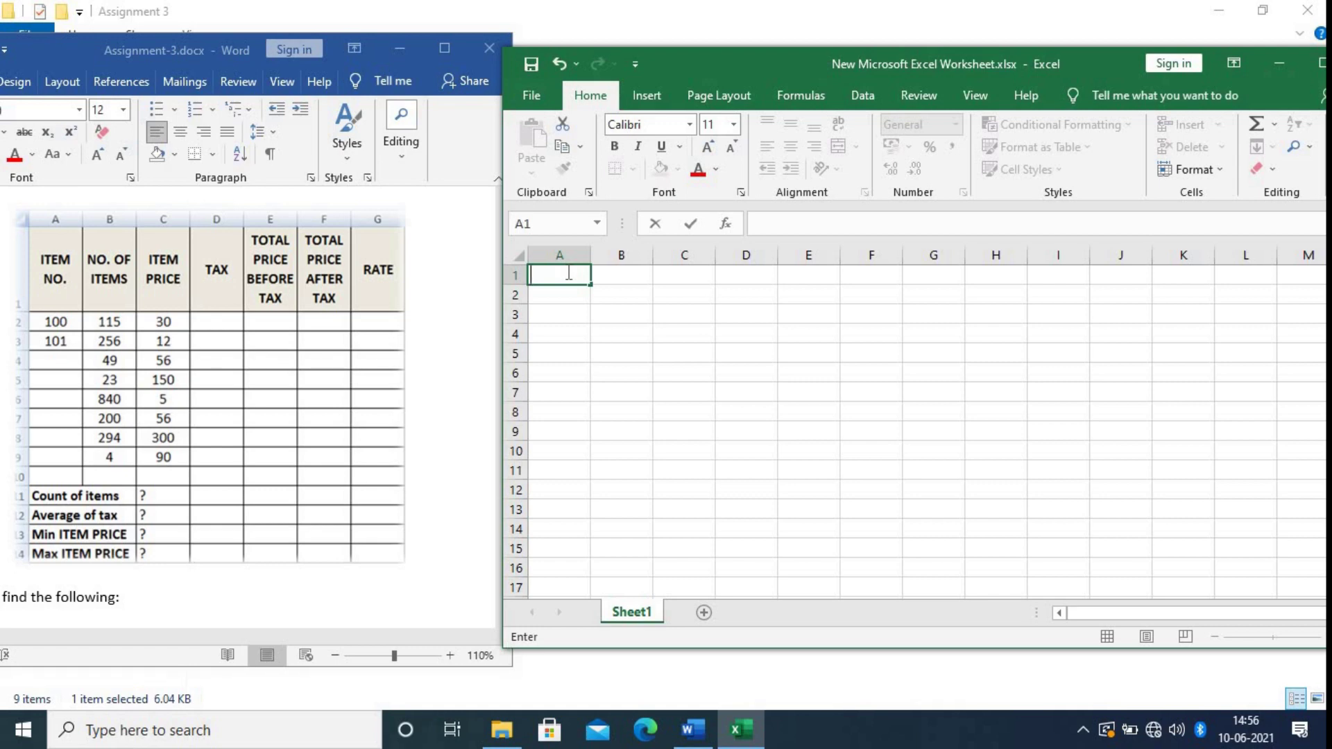
{"action": "type", "text": "ITEM NO."}
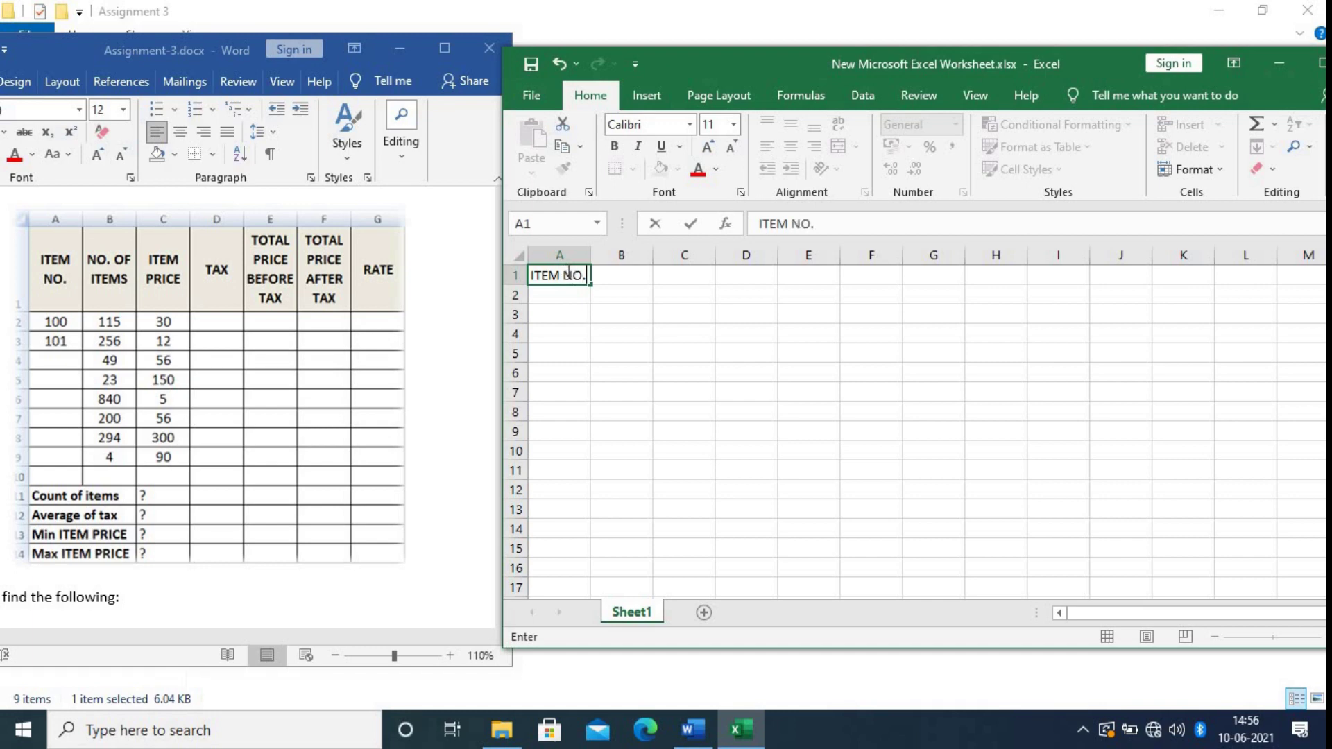
{"action": "left_click", "coordinate": [609, 276]}
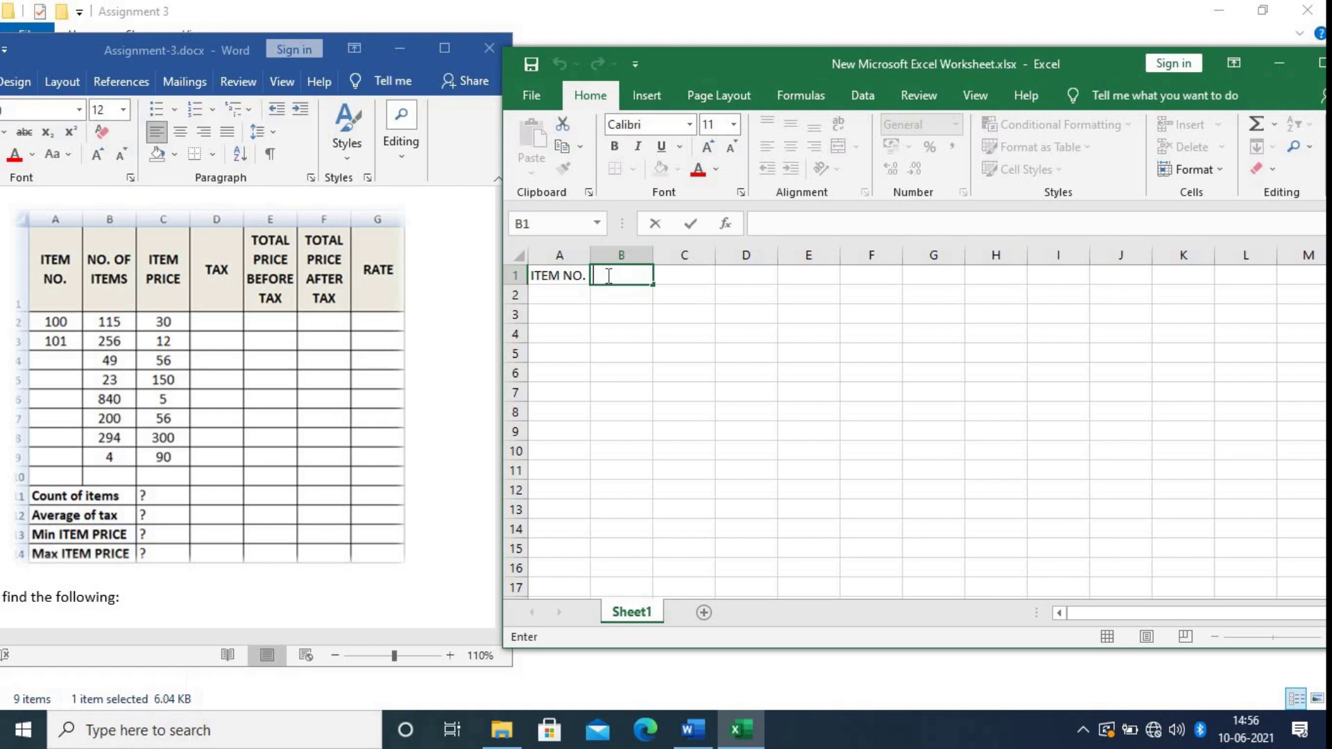
{"action": "type", "text": "NO. OF IT"}
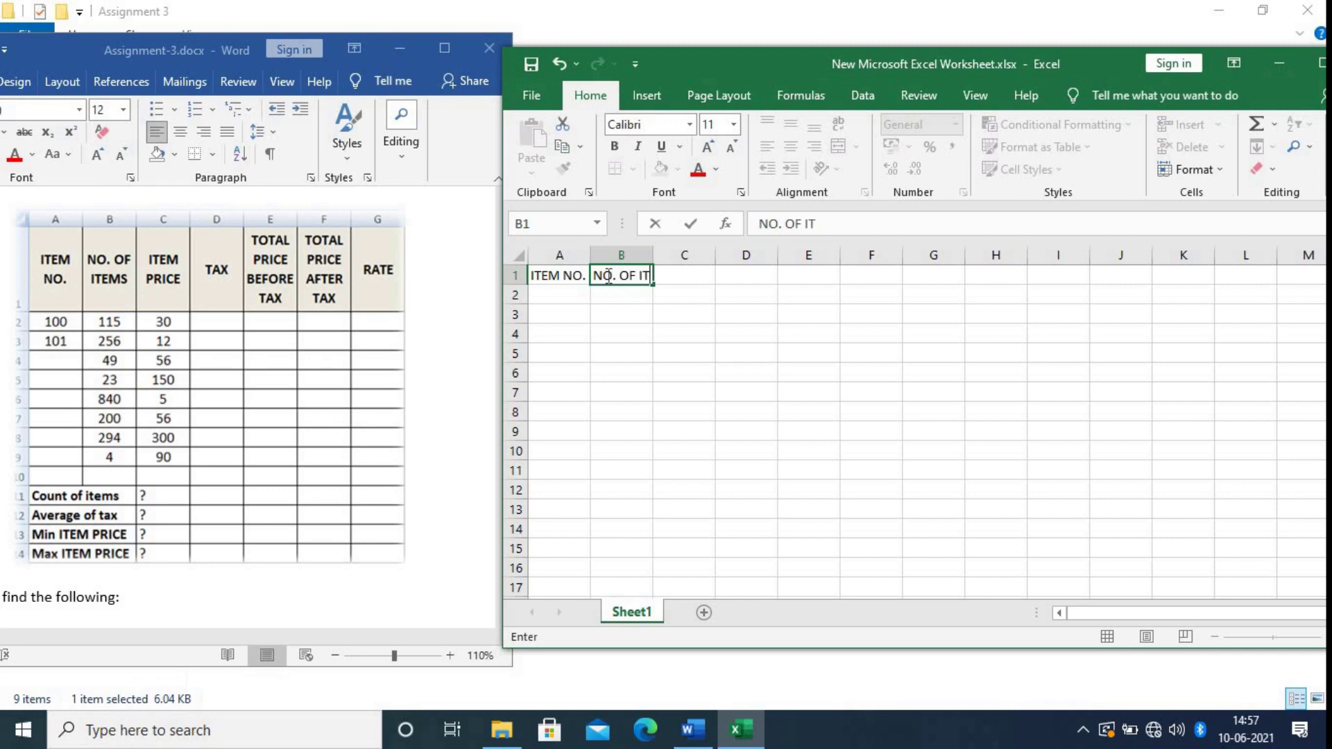
{"action": "type", "text": "EMS"}
{"action": "left_click", "coordinate": [719, 290]}
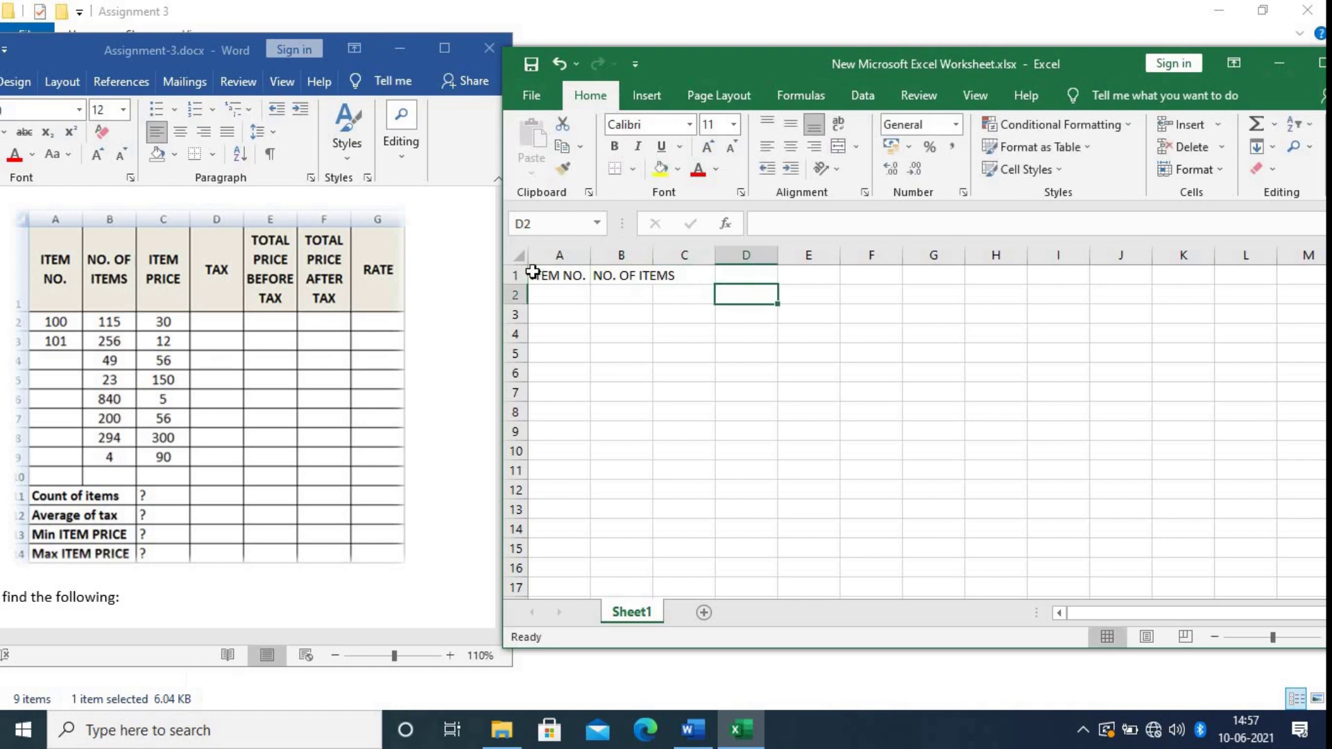
Wrap the heading text in B1 and A1, and narrow column A so its heading breaks over two lines.
{"action": "left_click", "coordinate": [609, 277]}
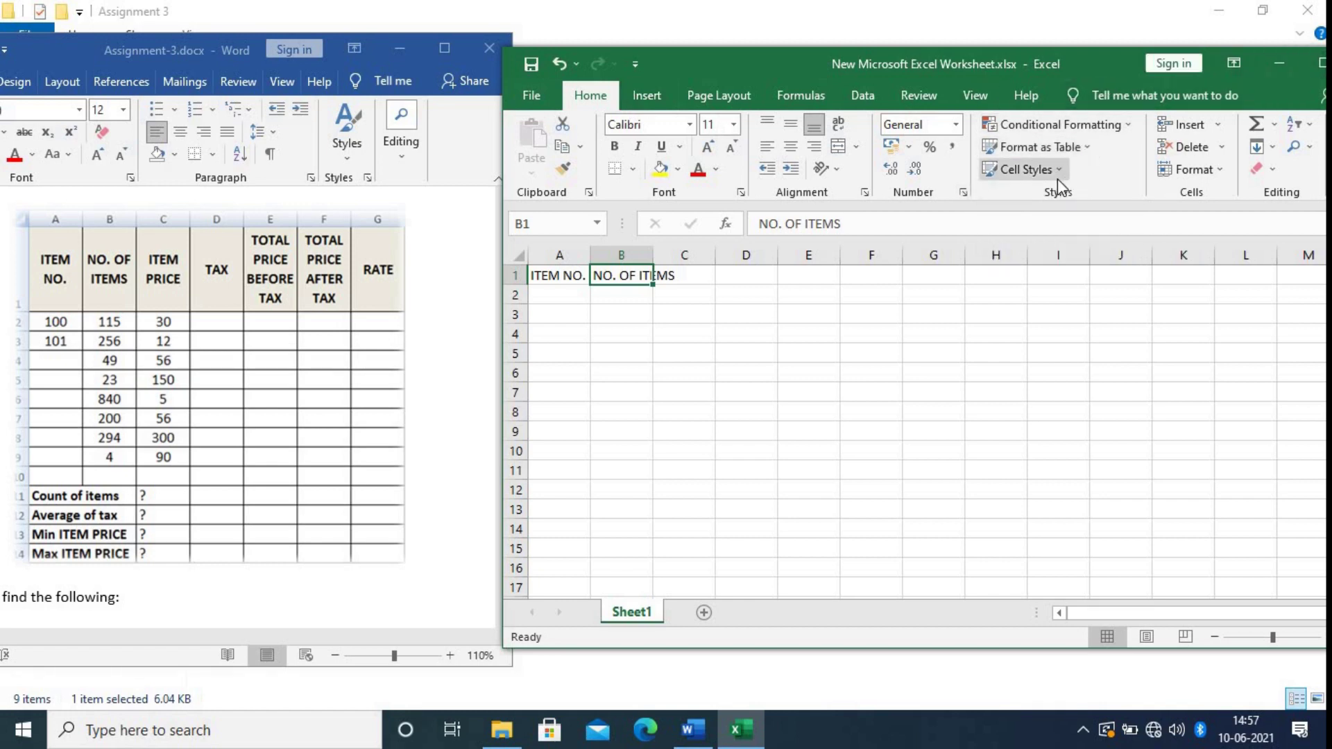
{"action": "left_click", "coordinate": [839, 127]}
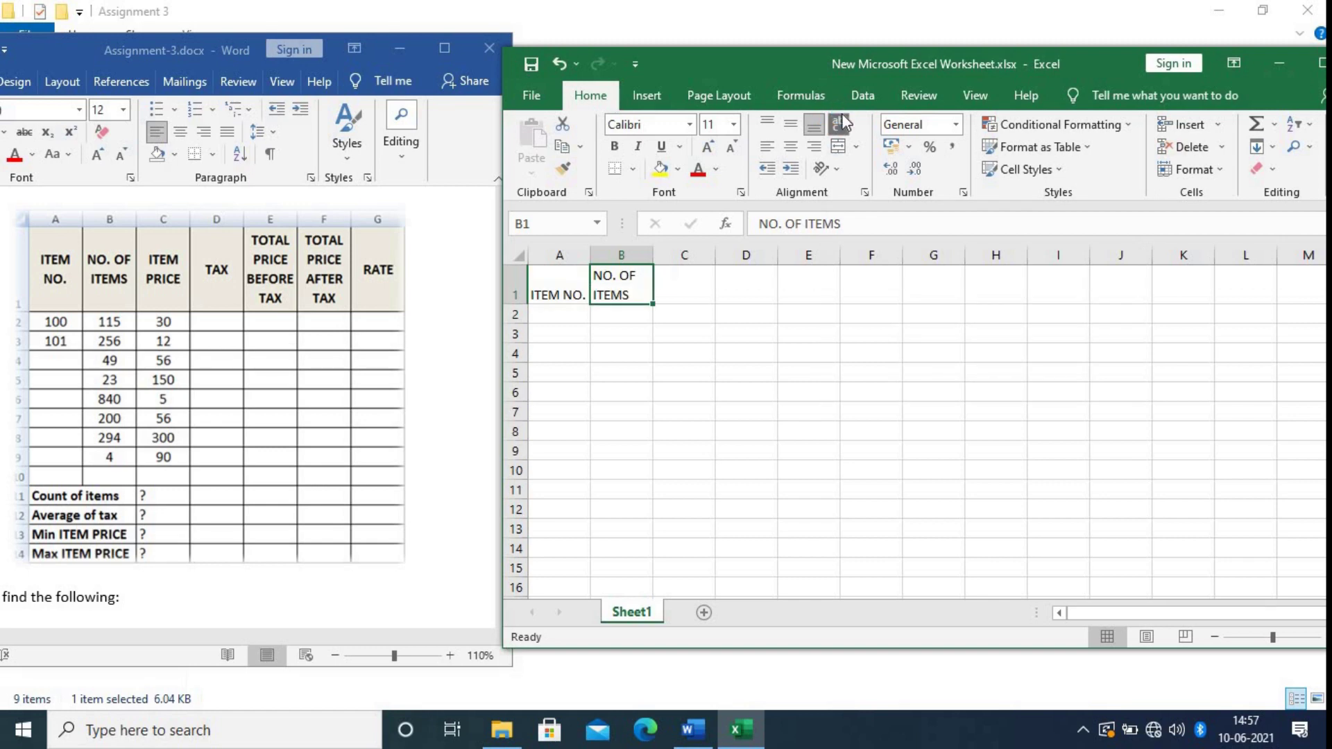
{"action": "left_click", "coordinate": [566, 295]}
{"action": "left_click_drag", "start_coordinate": [589, 255], "coordinate": [566, 257]}
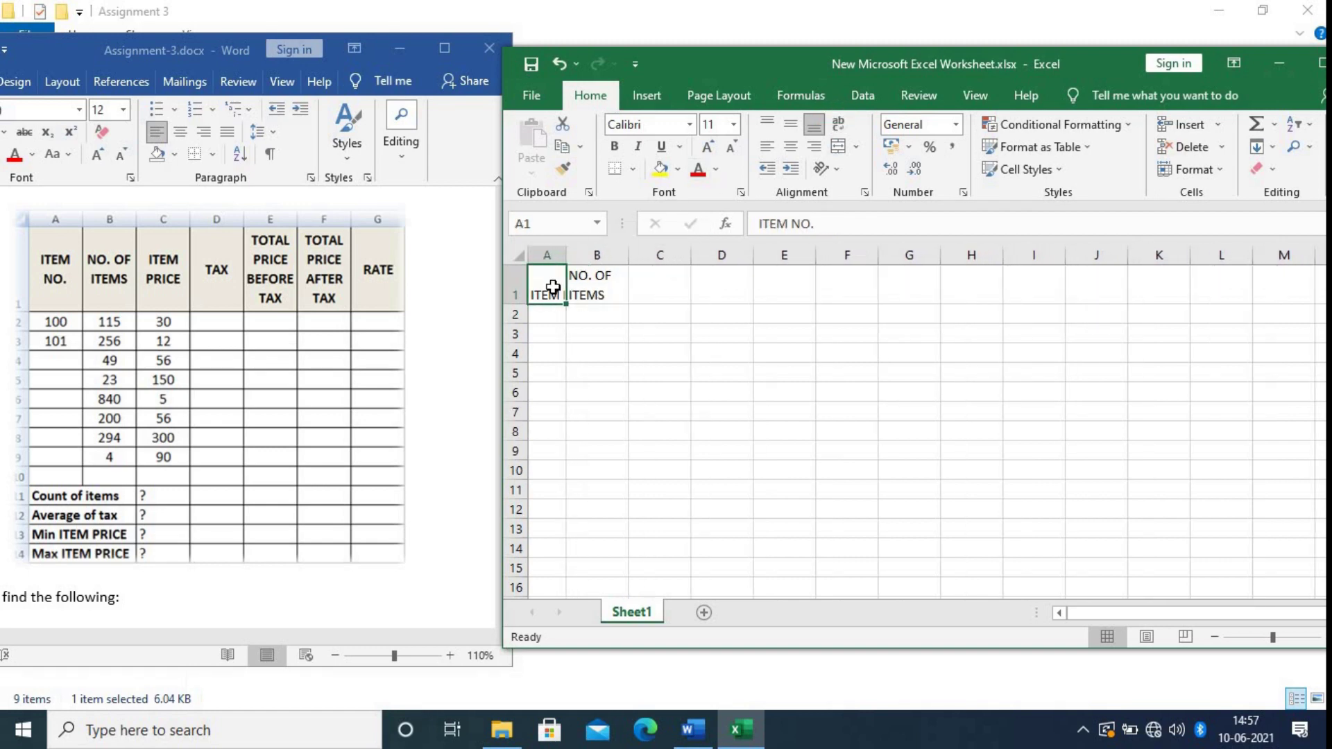
{"action": "left_click", "coordinate": [839, 128]}
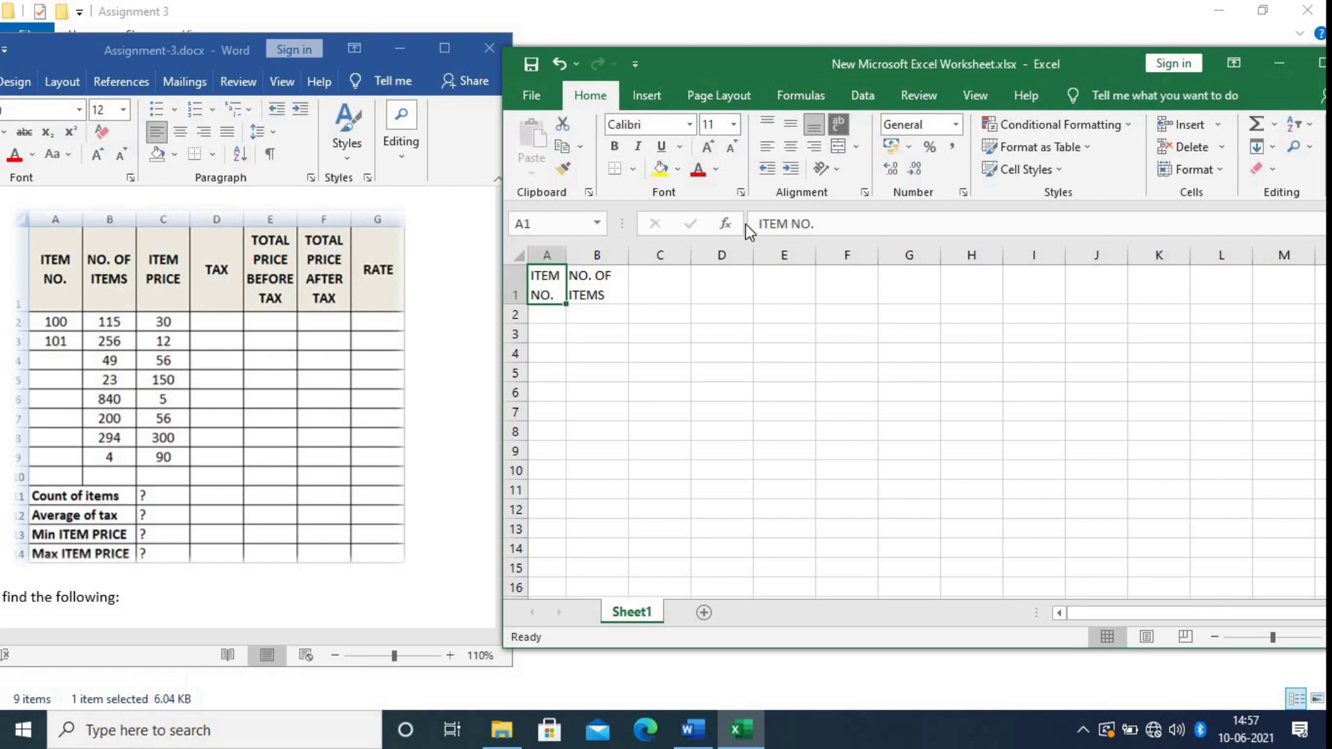
{"action": "left_click", "coordinate": [648, 310]}
{"action": "mouse_move", "coordinate": [569, 252]}
{"action": "left_mouse_down"}
{"action": "mouse_move", "coordinate": [551, 252]}
{"action": "mouse_move", "coordinate": [572, 252]}
{"action": "left_mouse_up"}
Enter the headings "ITEM PRICE" in C1 and "TAX" in D1.
{"action": "left_click", "coordinate": [648, 275]}
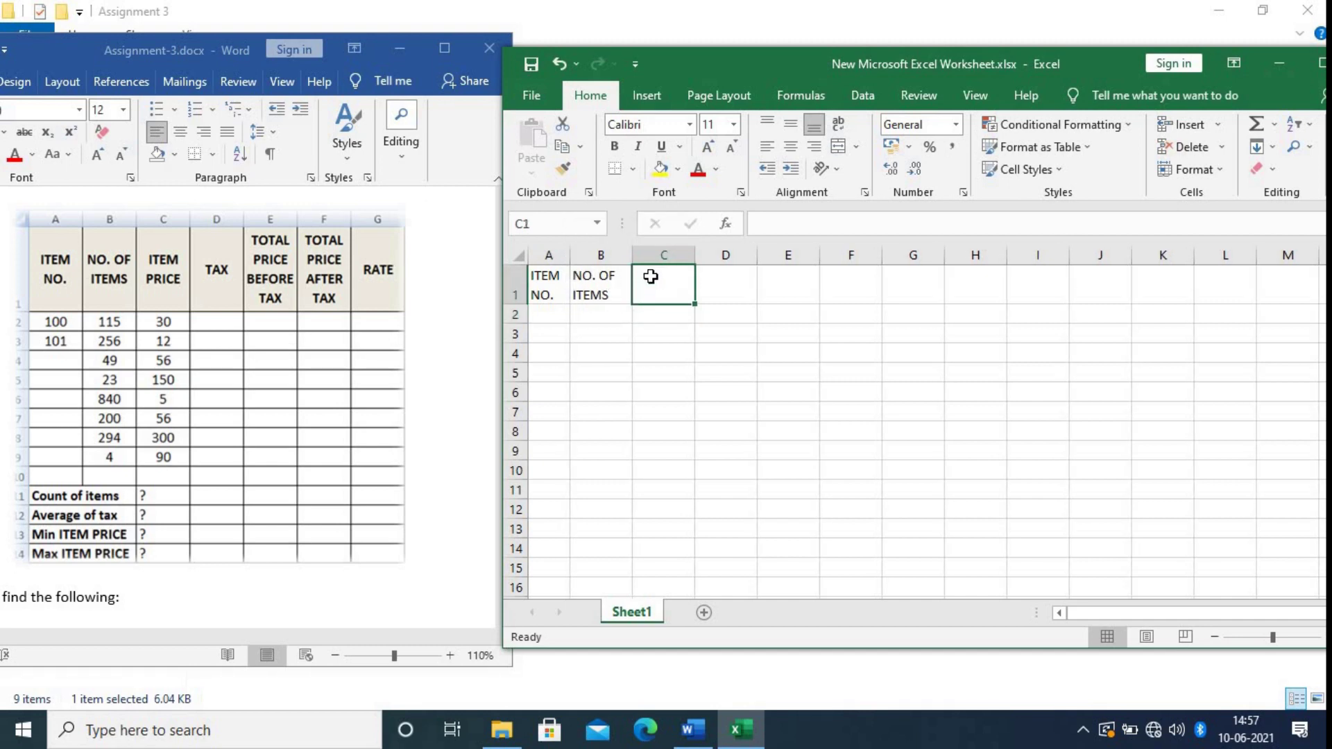
{"action": "double_click", "coordinate": [668, 286]}
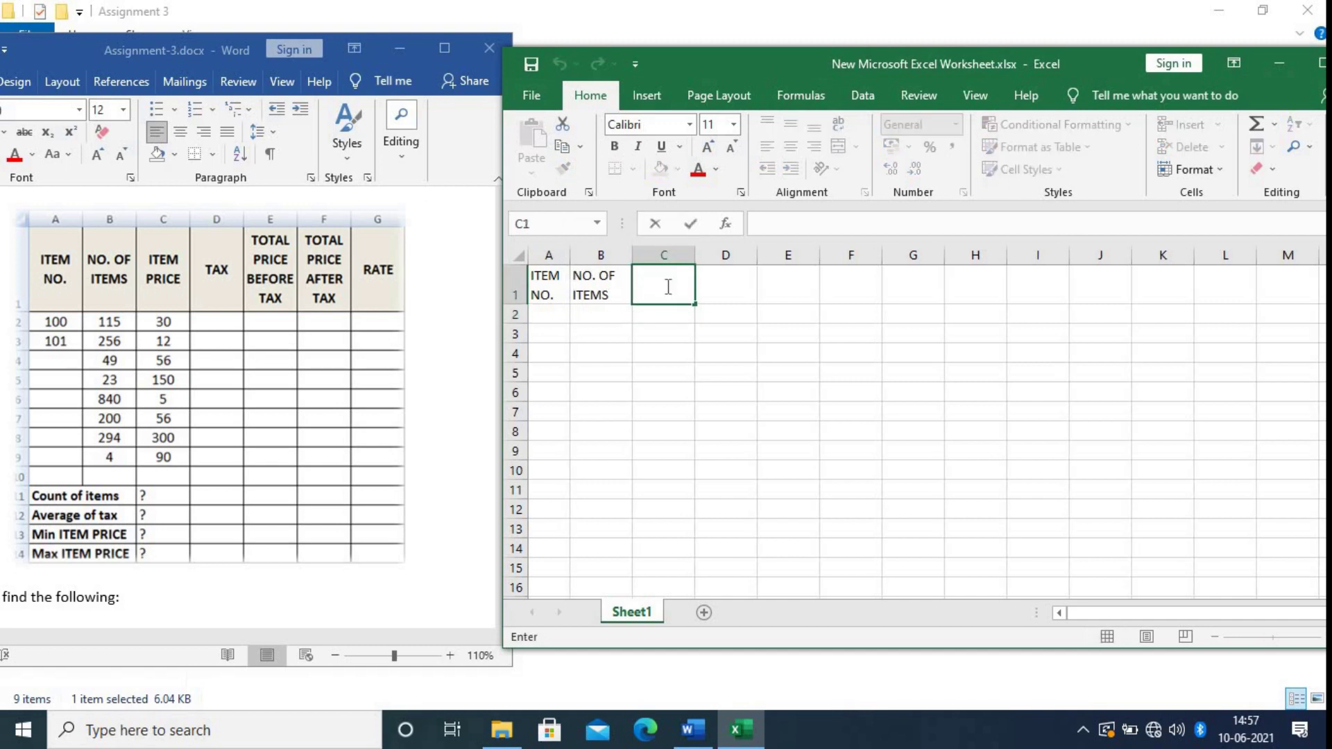
{"action": "type", "text": "ITEM PRICE"}
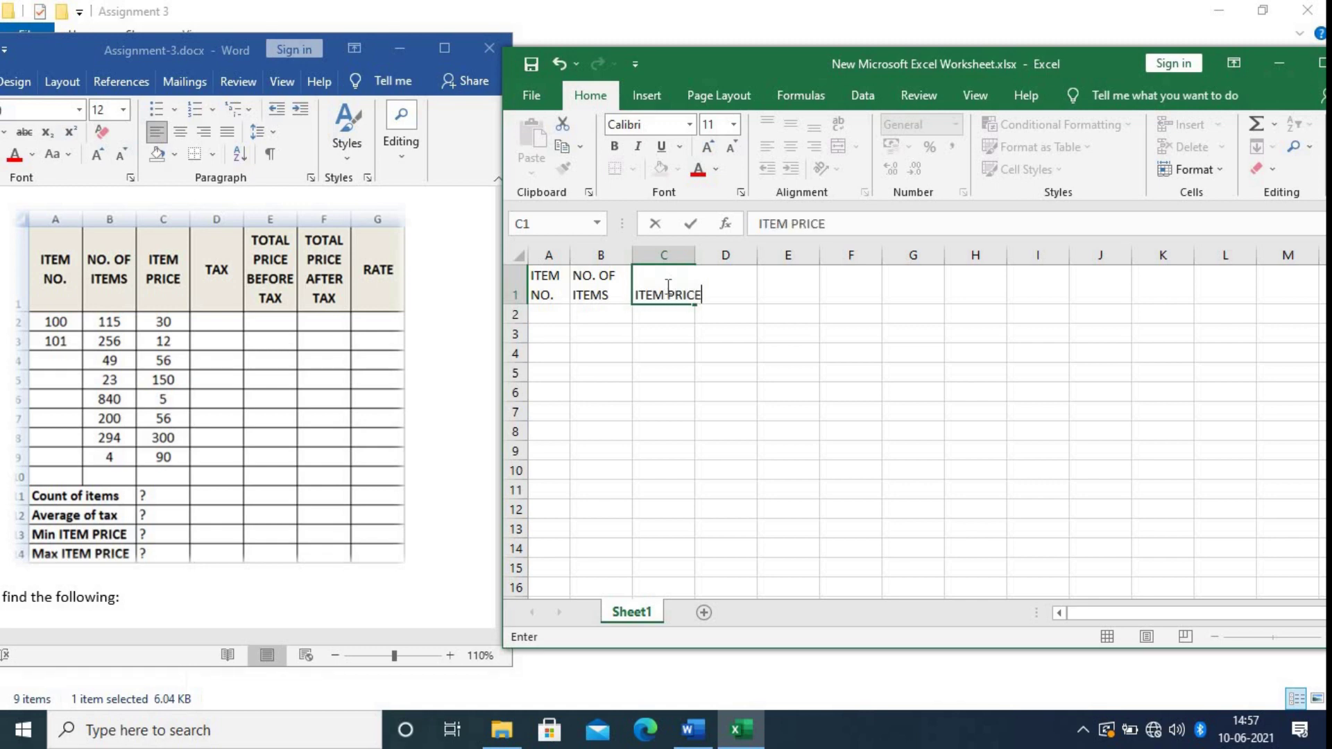
{"action": "key", "text": "Tab"}
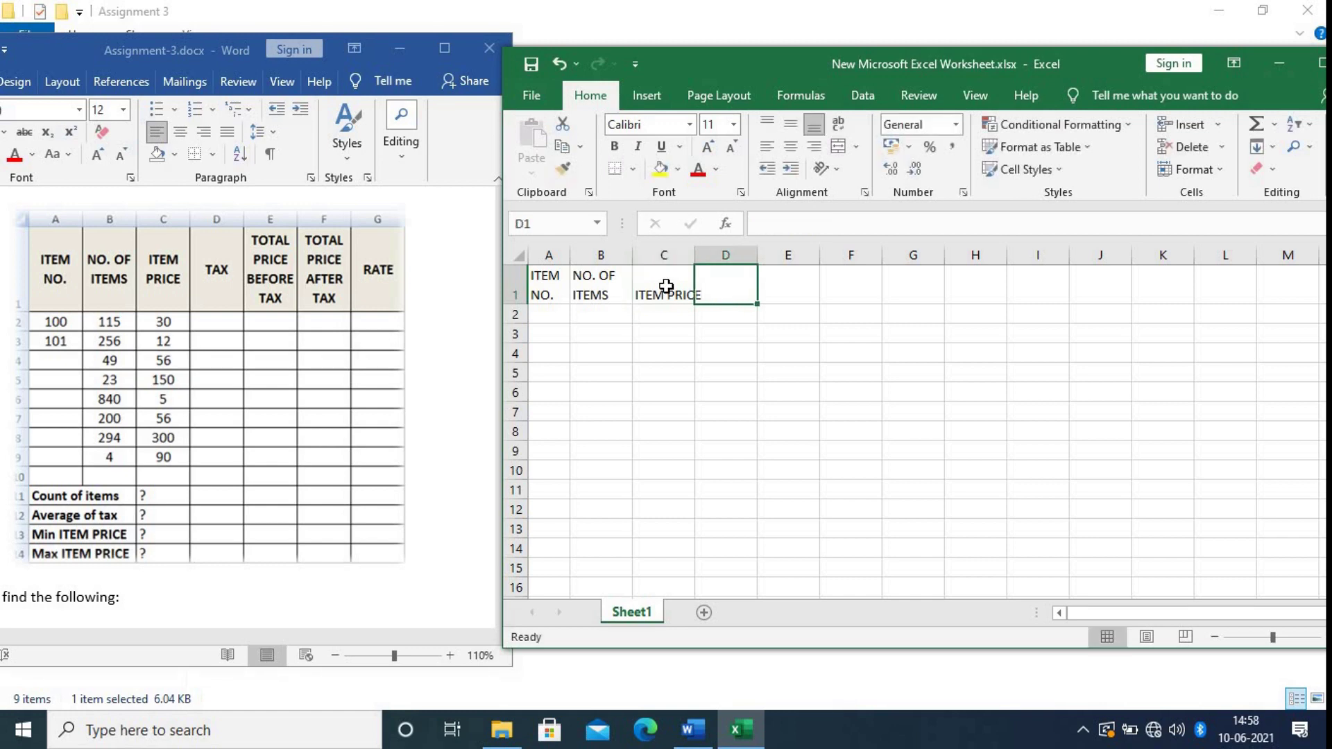
{"action": "type", "text": "TAX"}
{"action": "key", "text": "Tab"}
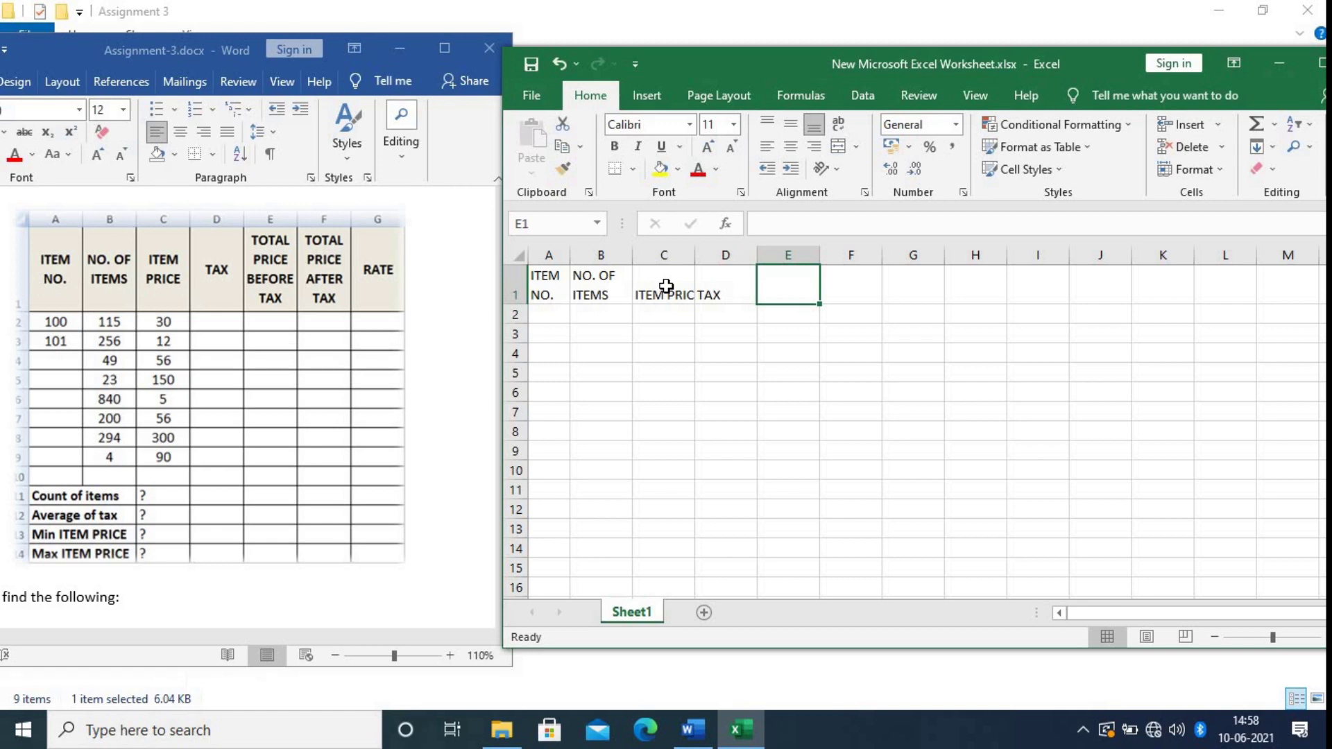
Enter the headings "TOTAL PRICE BEFORE TAX" in E1 and "TOTAL PRICE AFTER TAX" in F1.
{"action": "type", "text": "TO"}
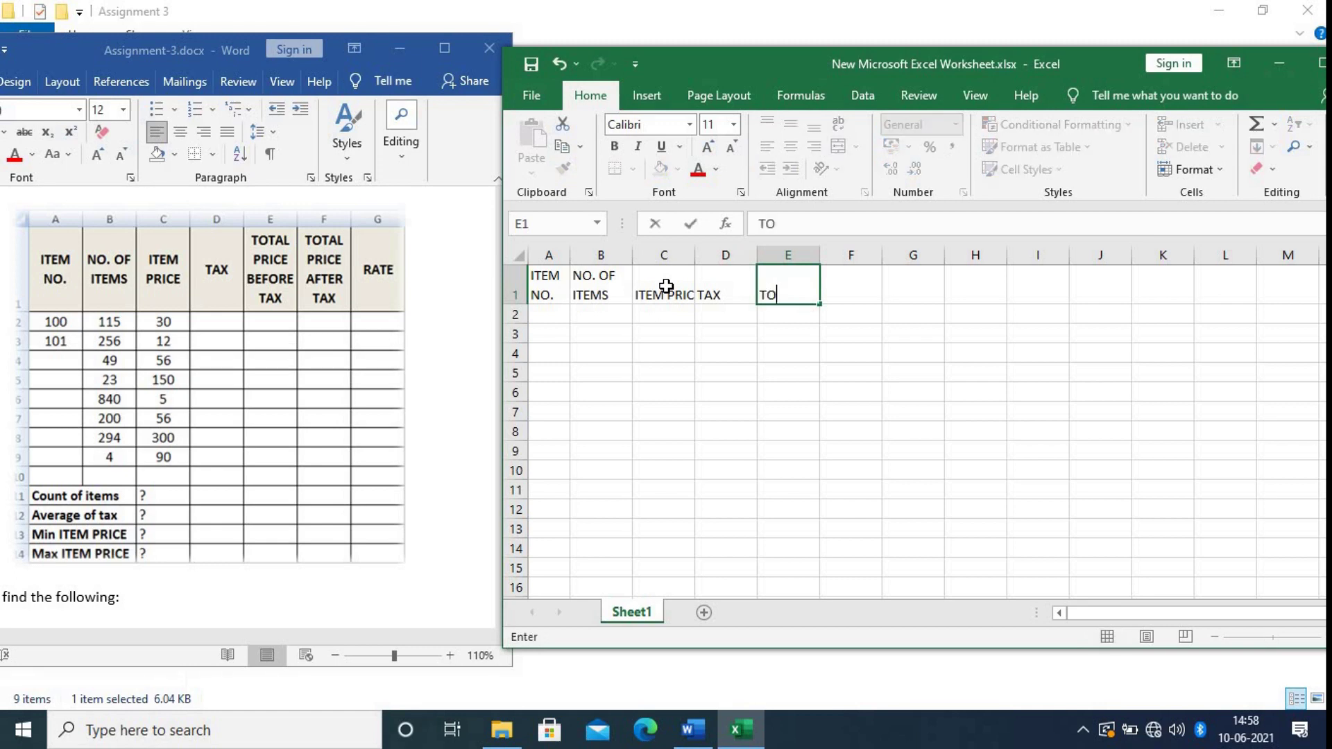
{"action": "type", "text": "TAL PRICE BEFORE TAX"}
{"action": "key", "text": "Tab"}
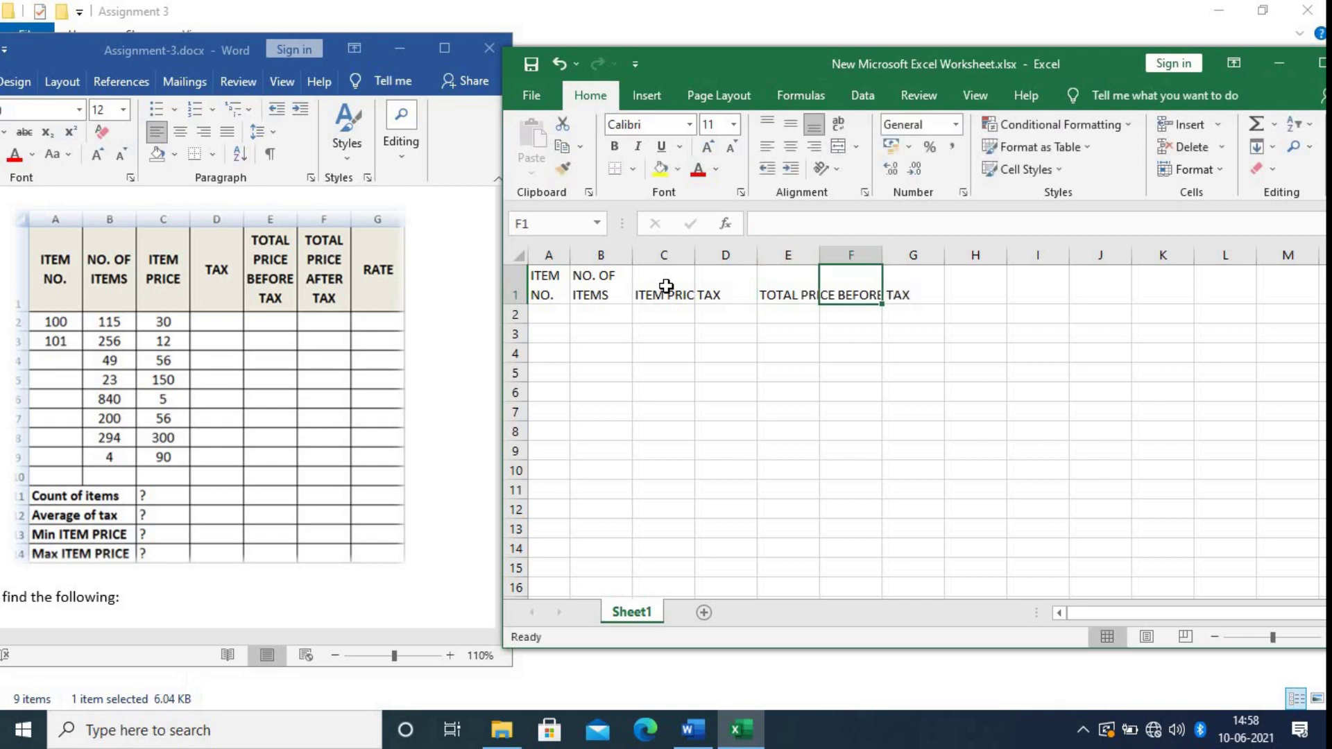
{"action": "type", "text": "TOT"}
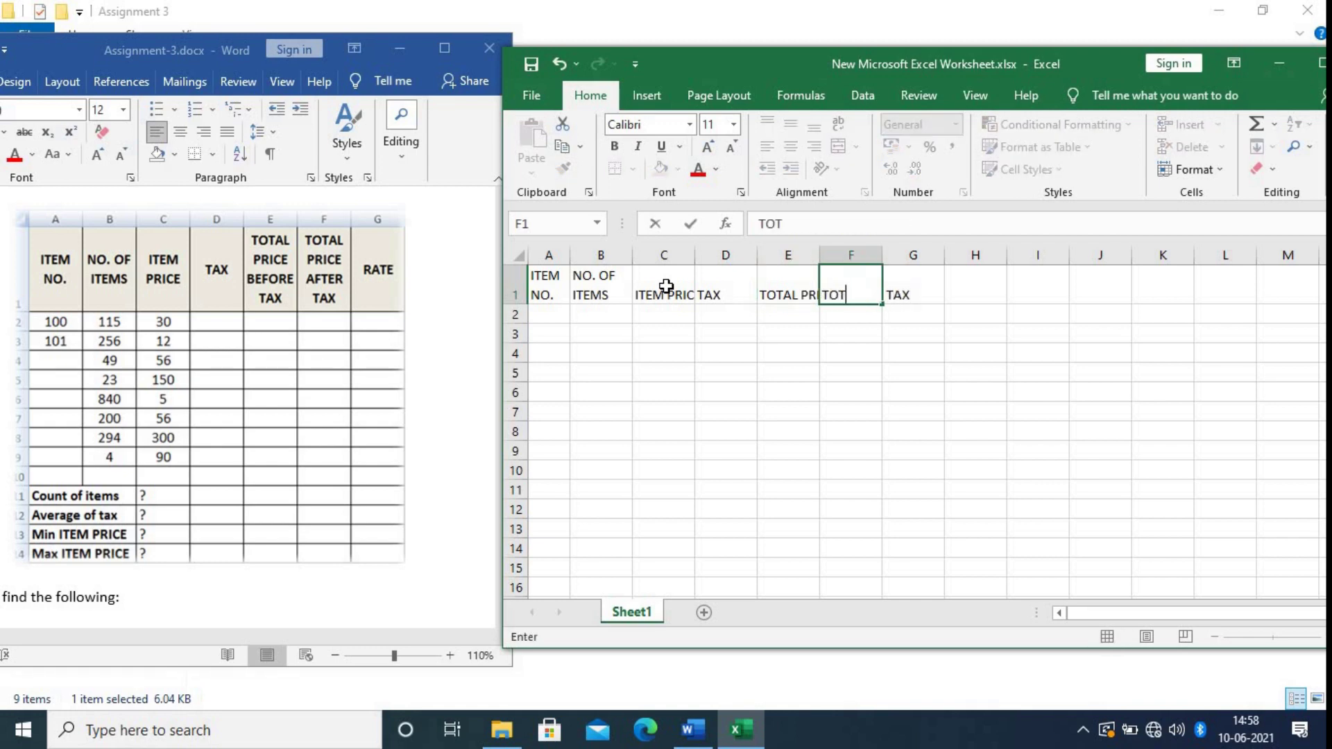
{"action": "type", "text": "AL PRI"}
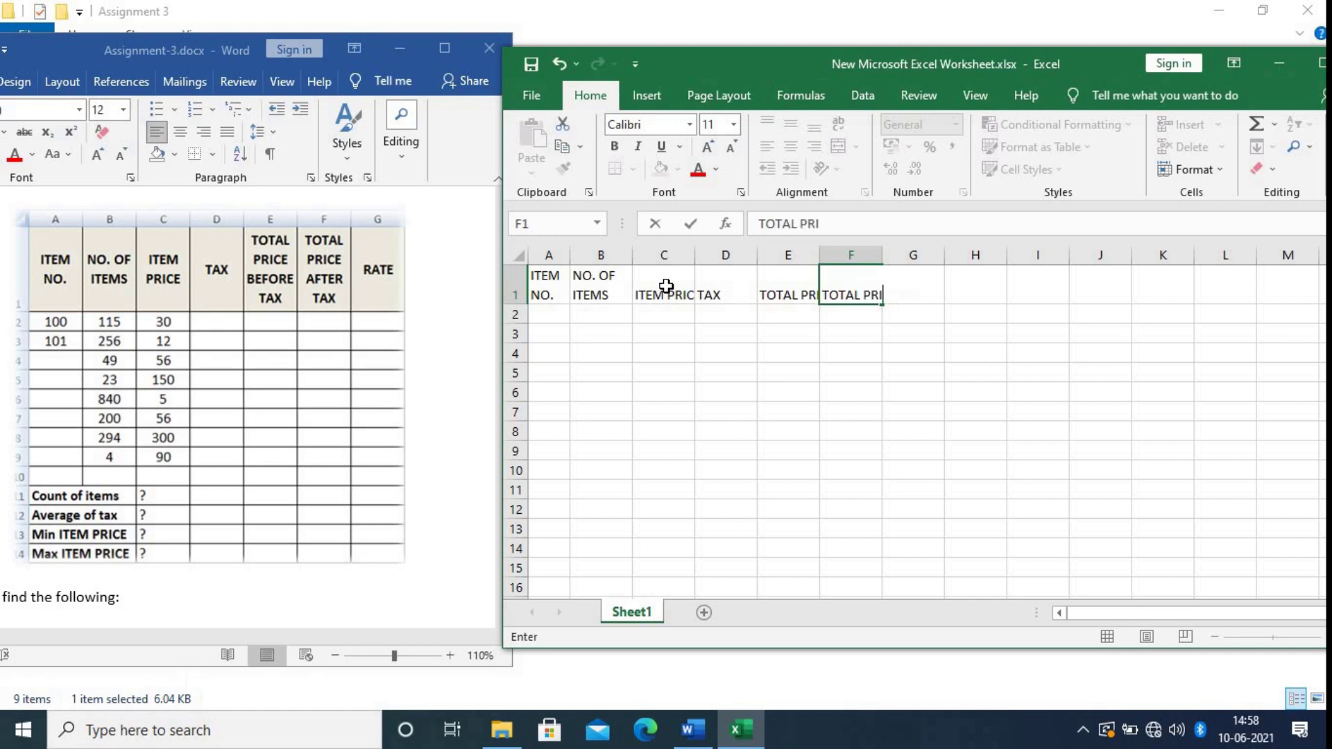
{"action": "type", "text": "CE AFTER TAX"}
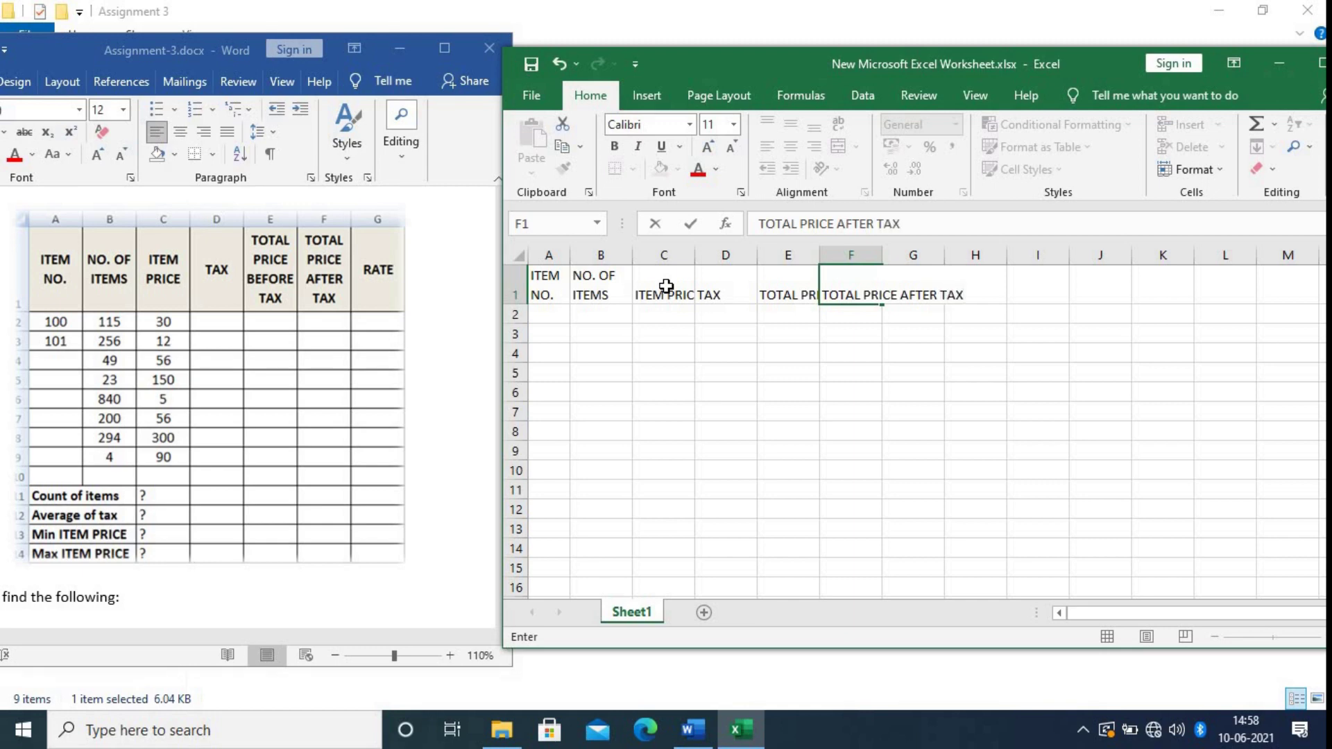
{"action": "key", "text": "Tab"}
Enter the heading "RTE" in G1.
{"action": "type", "text": "RTE"}
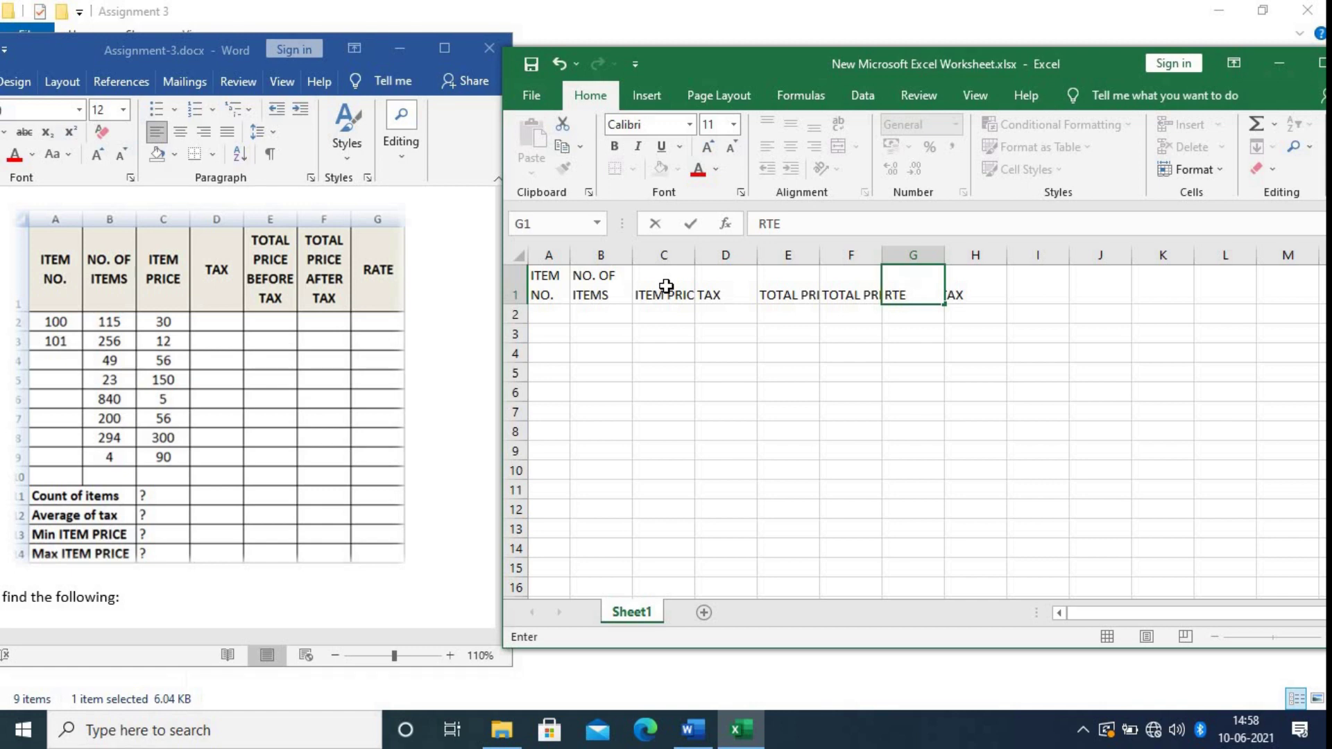
{"action": "left_click", "coordinate": [907, 351]}
{"action": "left_click", "coordinate": [664, 290]}
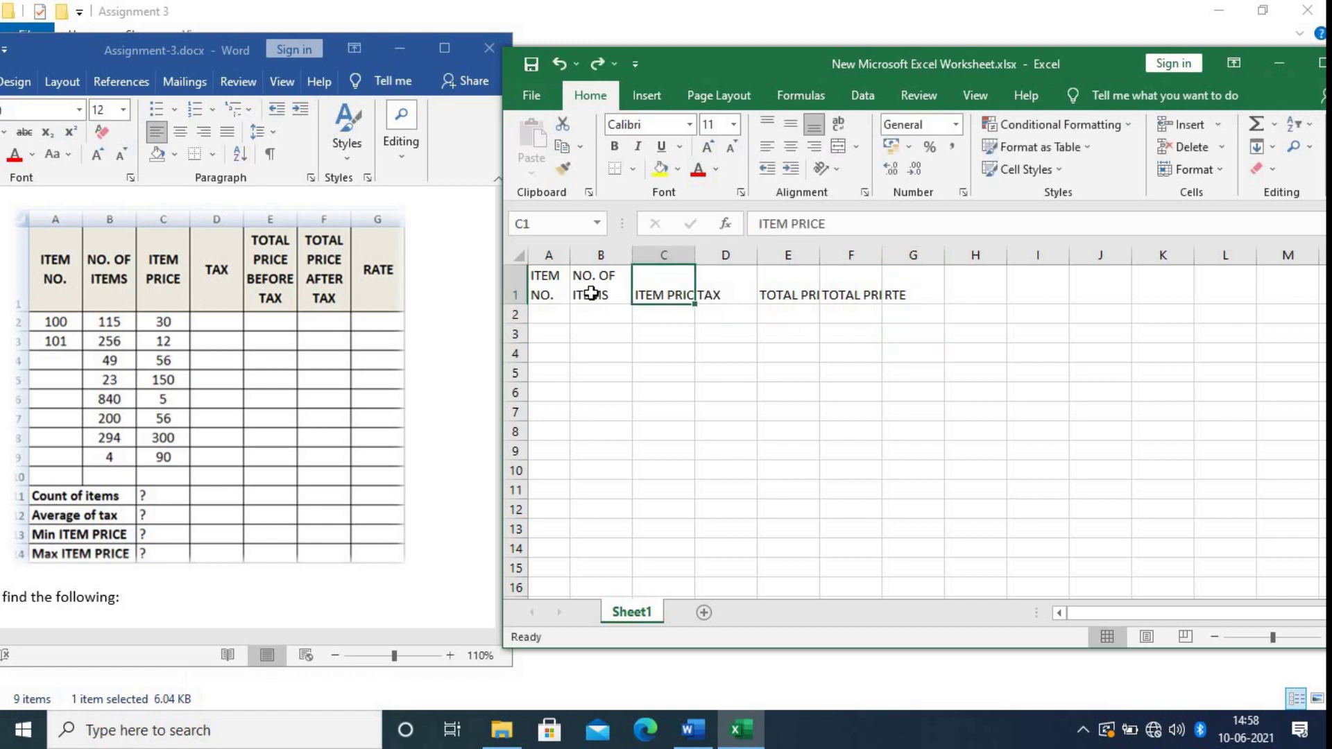
Copy the wrapped-text formatting of B1 to the headings in C1:G1 with Format Painter.
{"action": "left_click", "coordinate": [579, 275]}
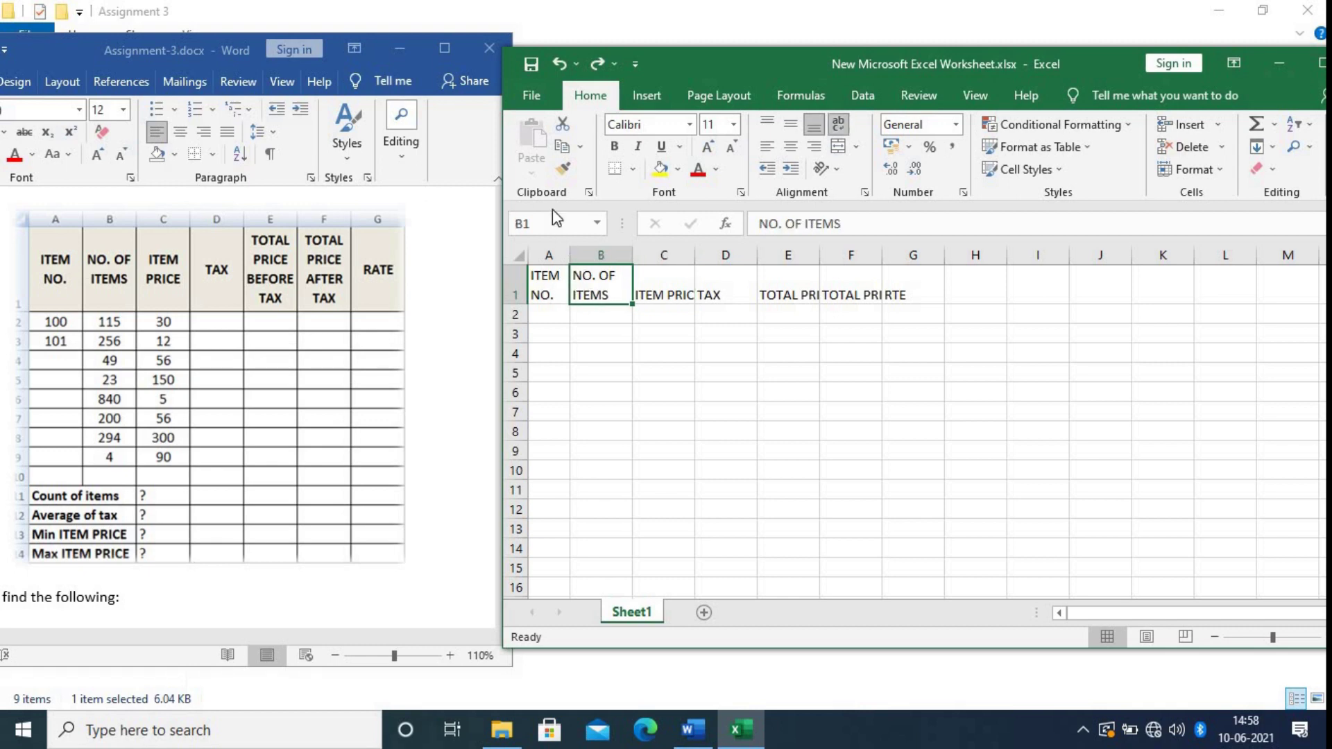
{"action": "left_click", "coordinate": [562, 172]}
{"action": "key", "text": "alt+h"}
{"action": "key", "text": "f"}
{"action": "key", "text": "p"}
{"action": "left_click_drag", "start_coordinate": [645, 285], "coordinate": [902, 287]}
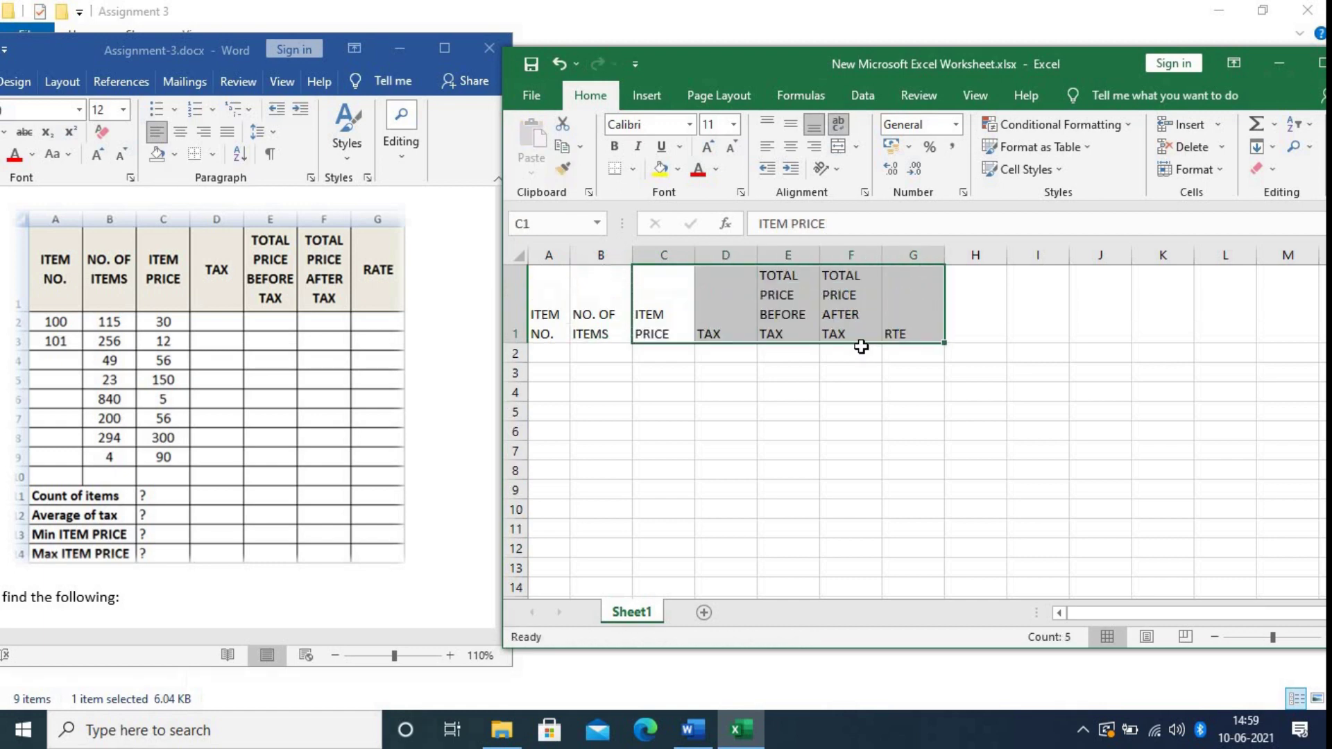
{"action": "left_click", "coordinate": [768, 356]}
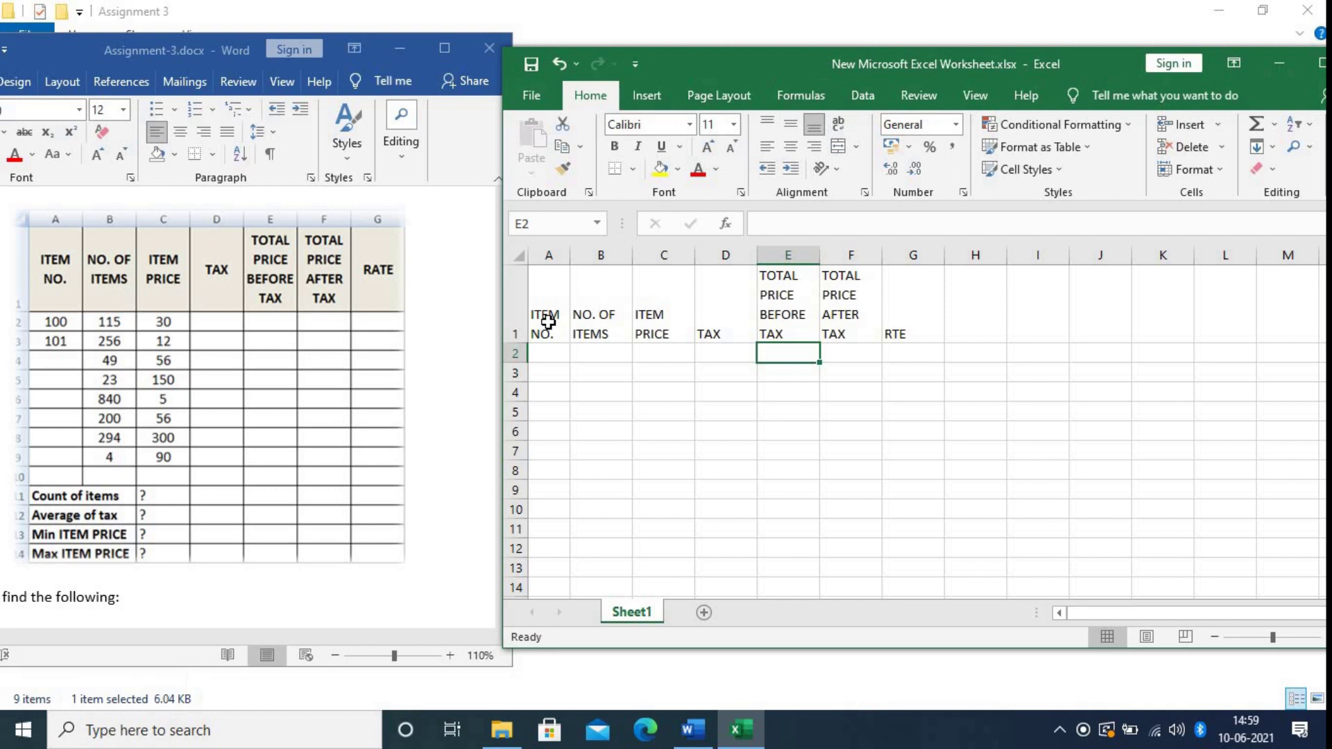
Fill the heading cells A1:G1 with a grey theme colour.
{"action": "left_click_drag", "start_coordinate": [549, 320], "coordinate": [903, 315]}
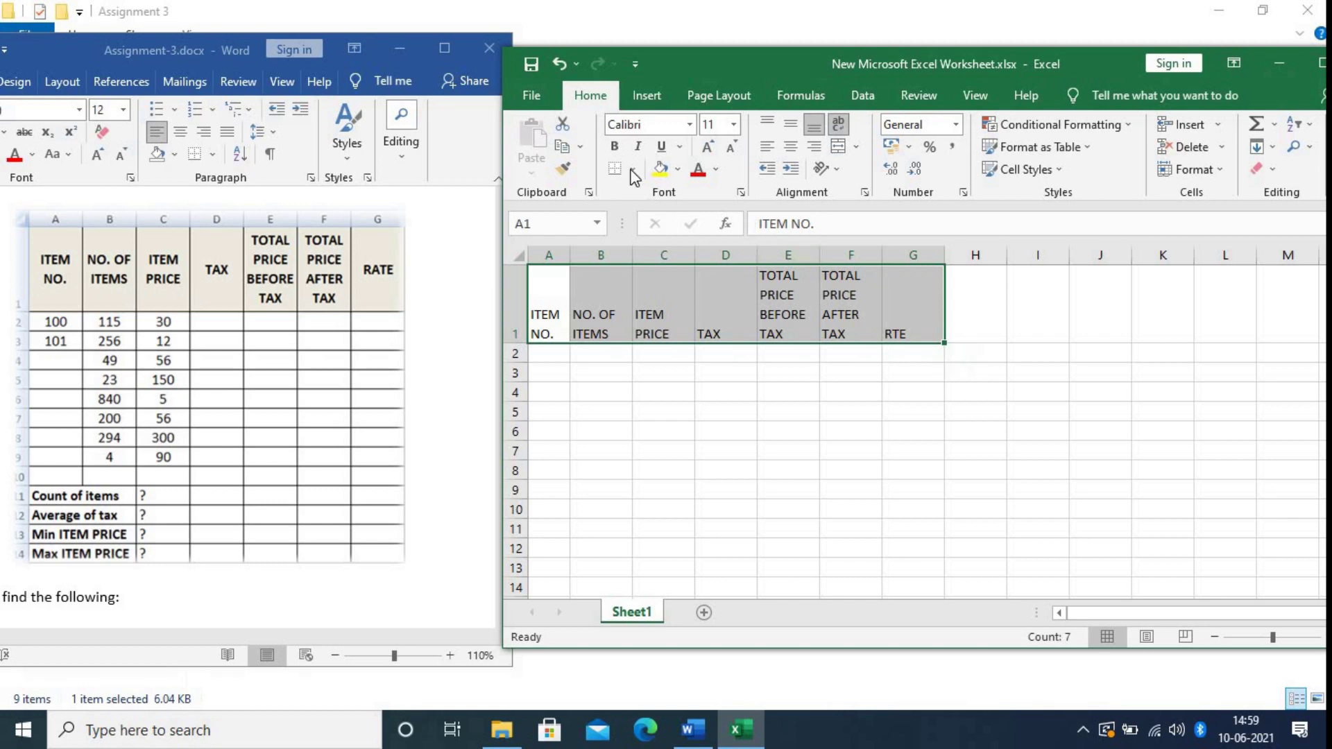
{"action": "left_click", "coordinate": [677, 170]}
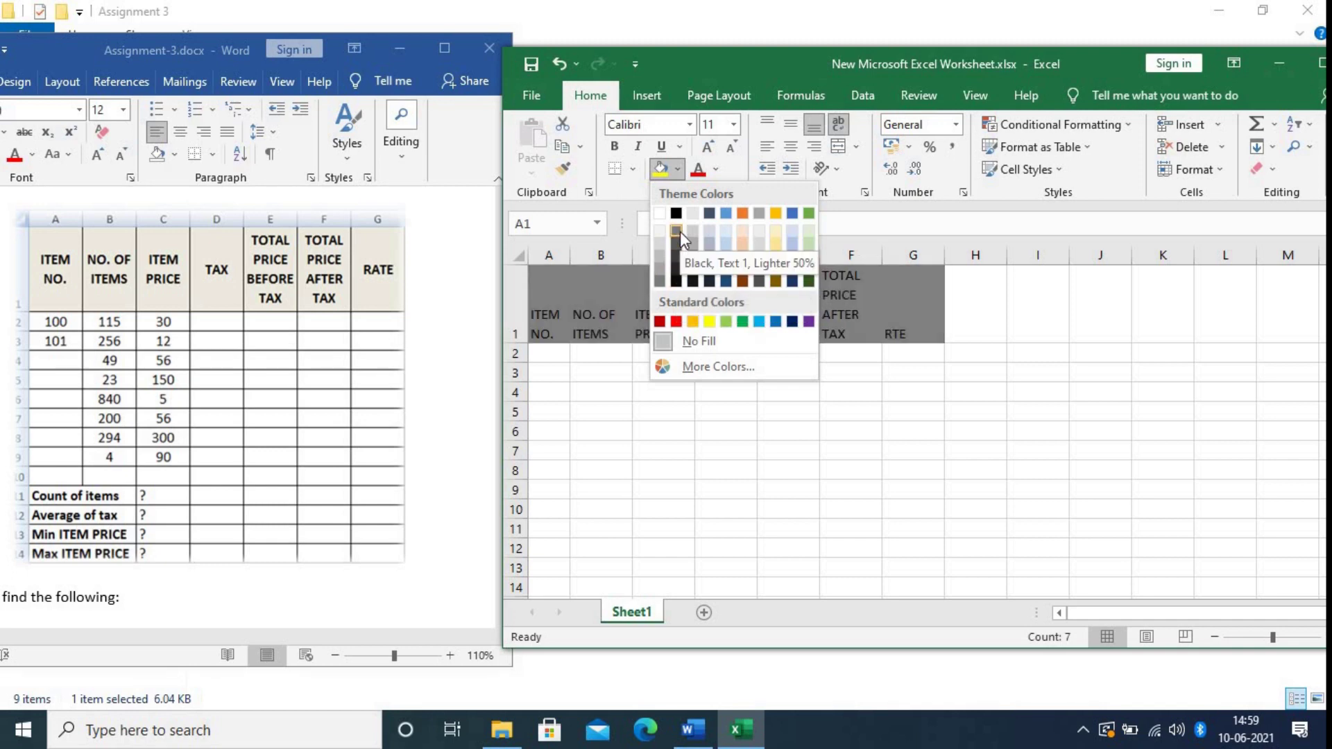
{"action": "left_click", "coordinate": [660, 263]}
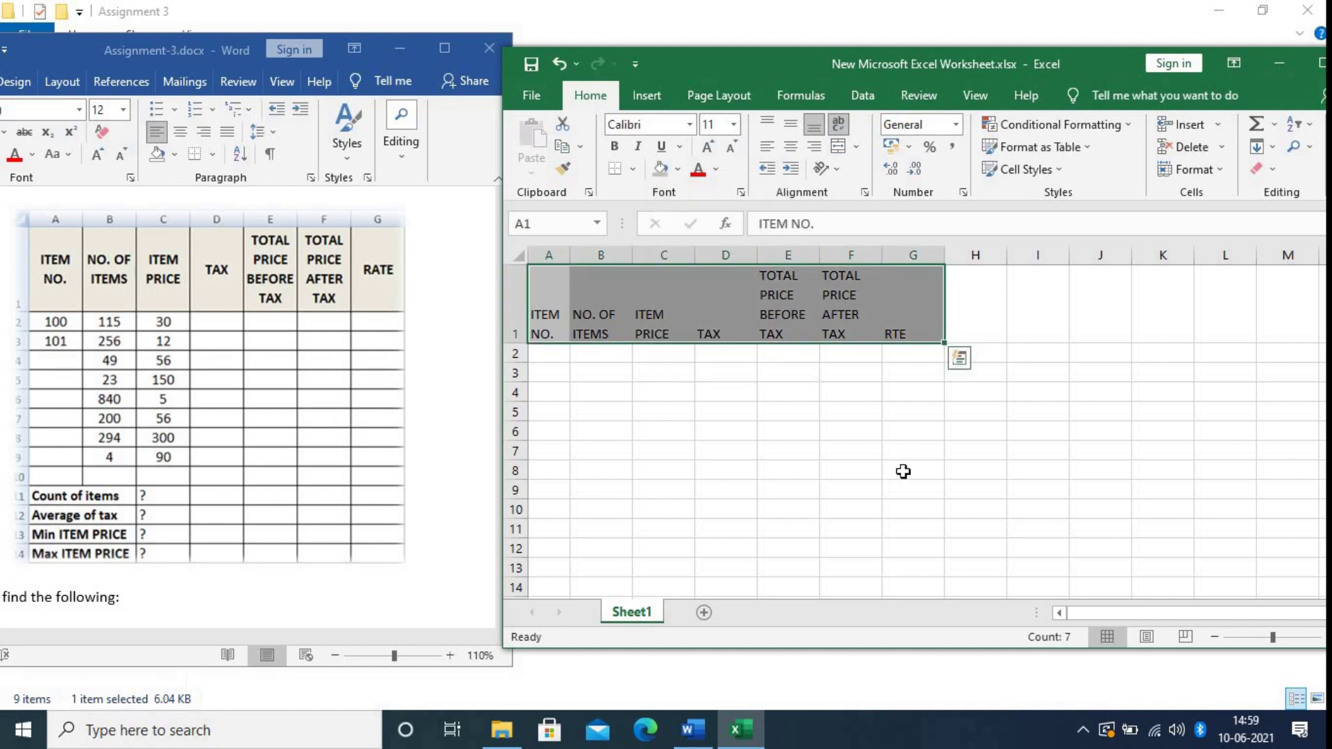
{"action": "left_click", "coordinate": [904, 470]}
Apply the Output cell style to the table range A1:G14.
{"action": "left_click", "coordinate": [549, 278]}
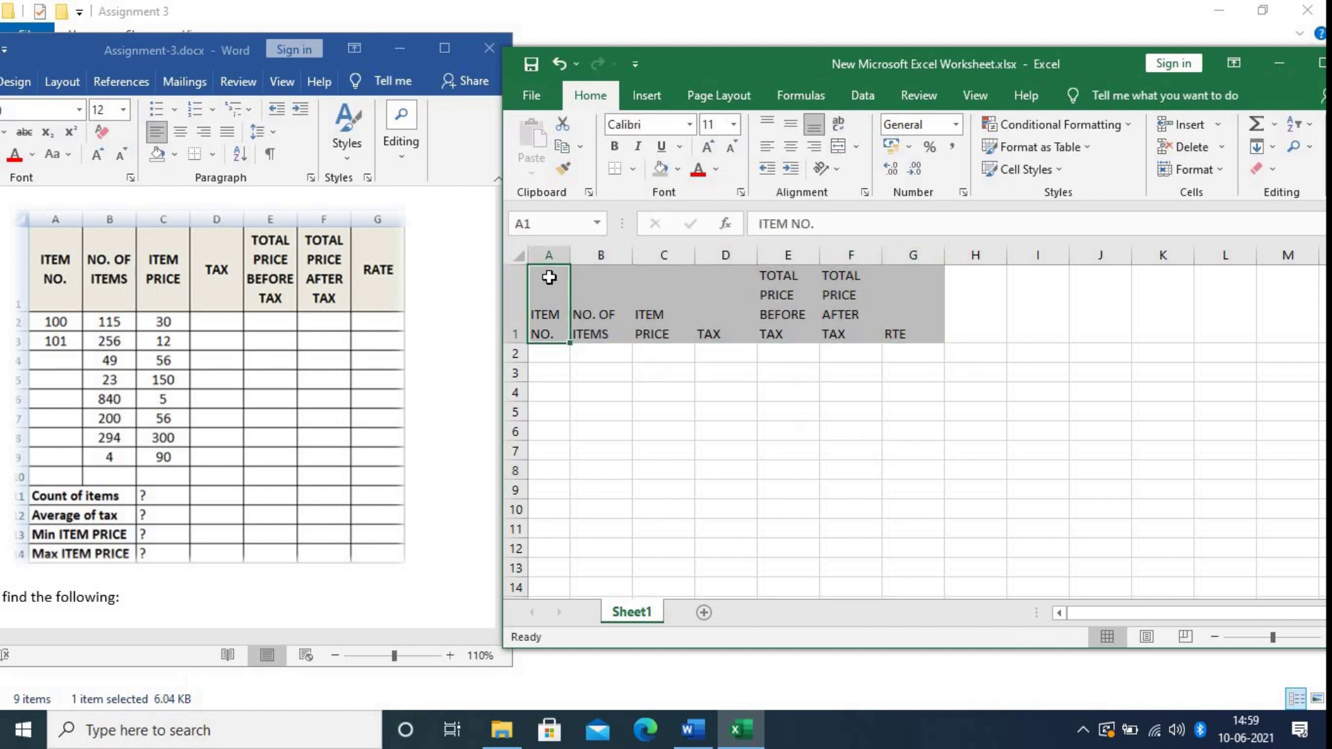
{"action": "left_click", "coordinate": [439, 50]}
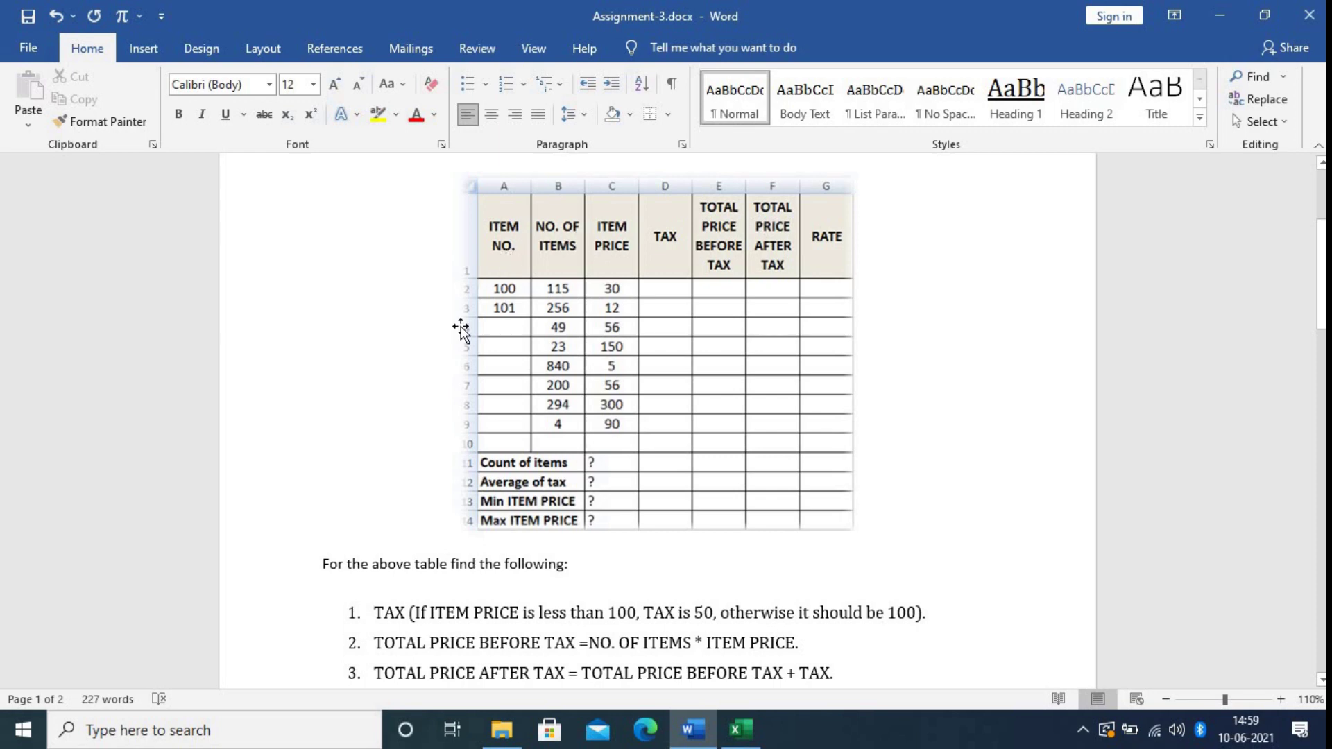
{"action": "left_click", "coordinate": [1242, 27]}
{"action": "left_click", "coordinate": [548, 284]}
{"action": "left_click_drag", "start_coordinate": [544, 288], "coordinate": [896, 581]}
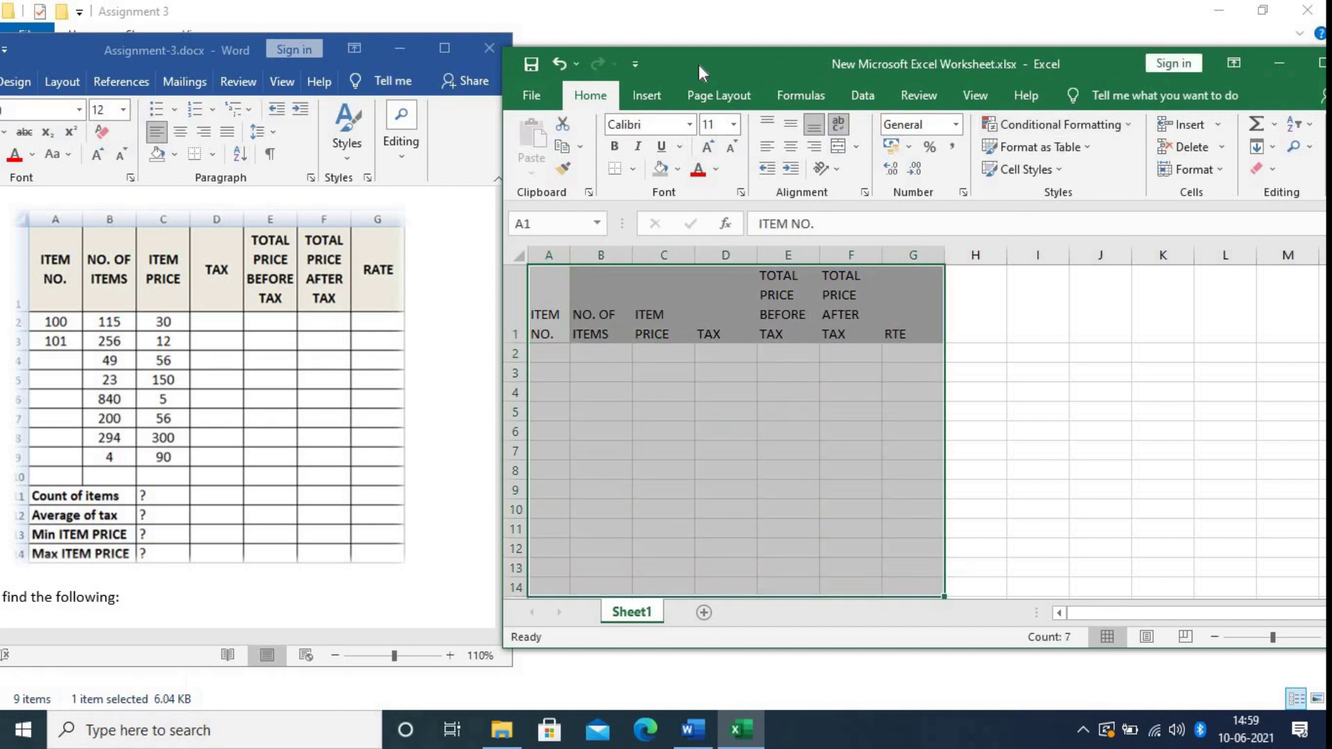
{"action": "left_click_drag", "start_coordinate": [698, 64], "coordinate": [529, 68]}
{"action": "left_click", "coordinate": [1155, 67]}
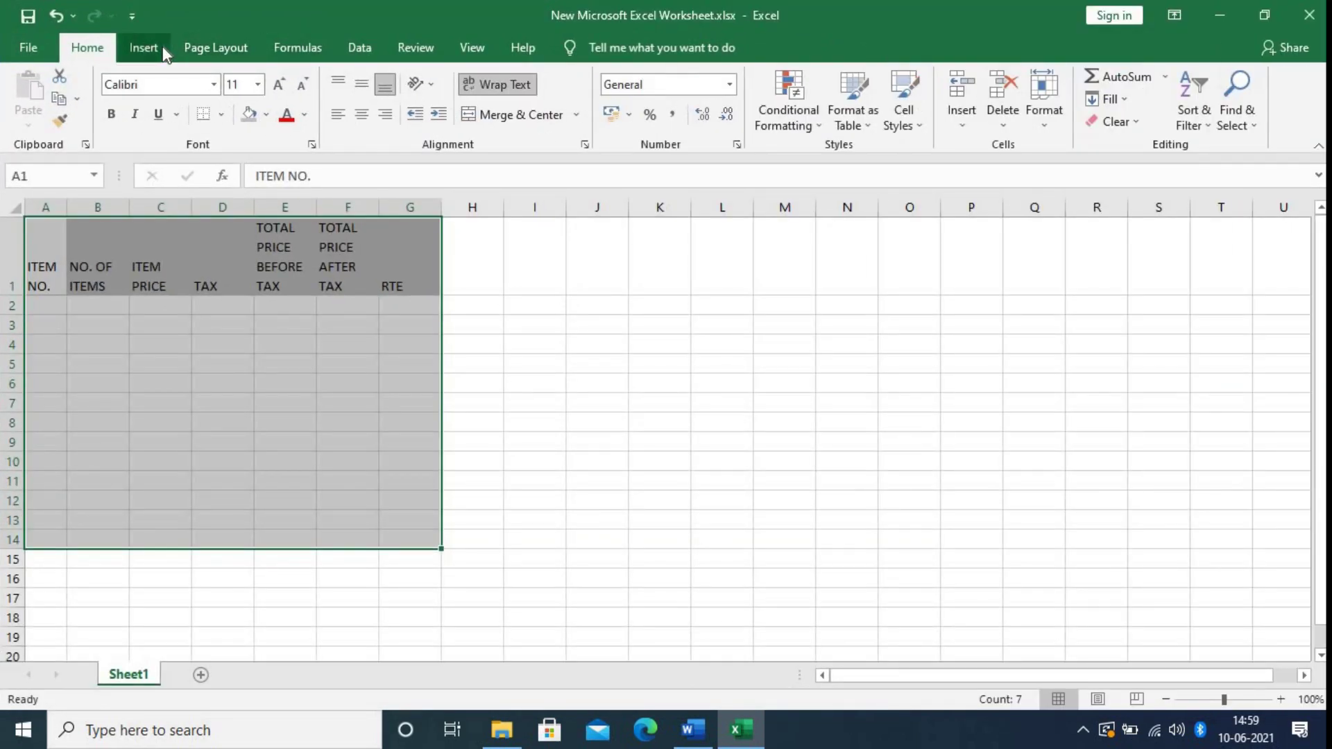
{"action": "left_click", "coordinate": [164, 49]}
{"action": "left_click", "coordinate": [104, 47]}
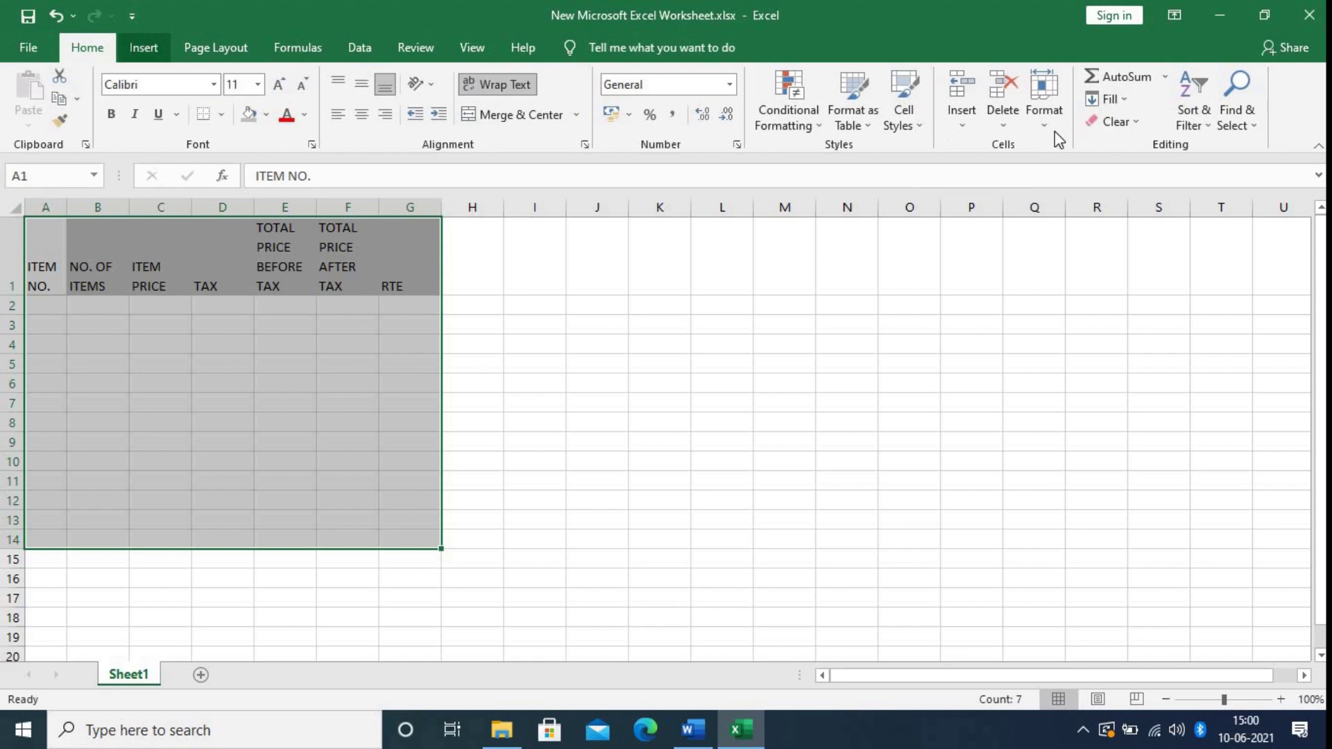
{"action": "left_click", "coordinate": [923, 129]}
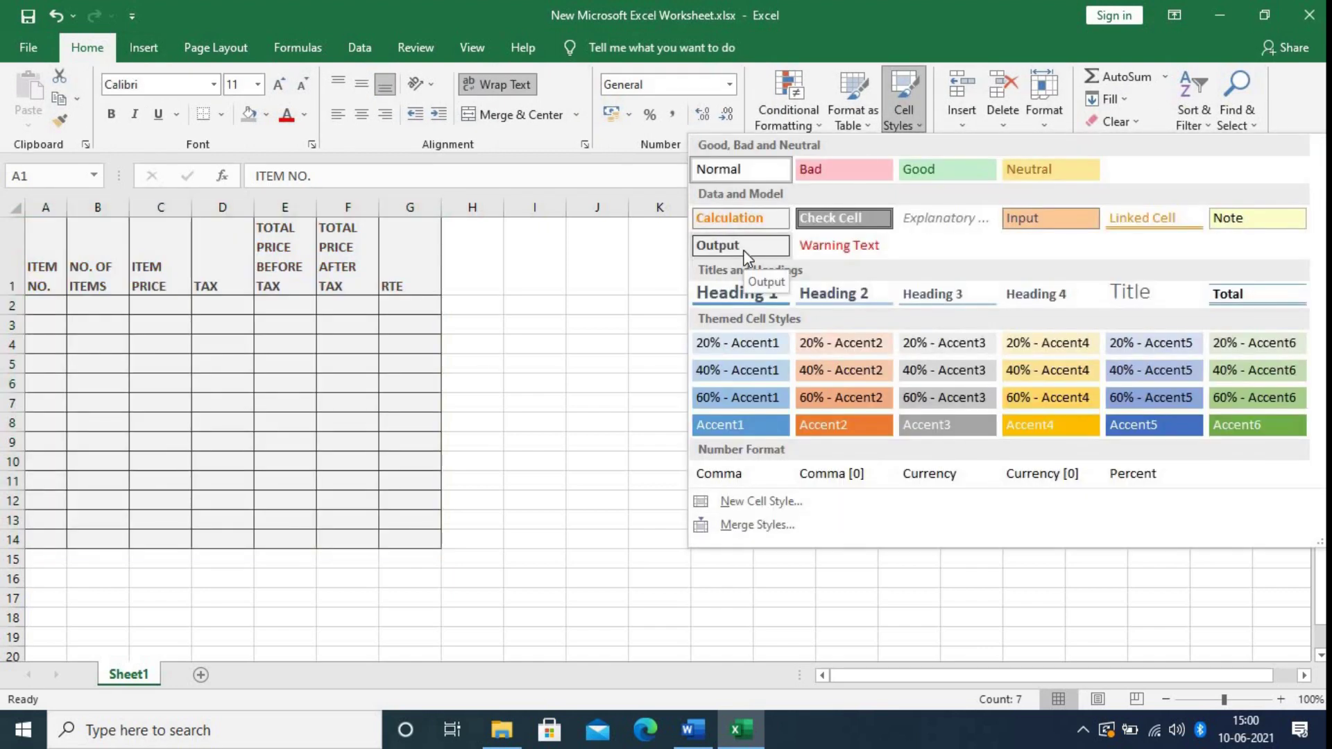
{"action": "left_click", "coordinate": [744, 242]}
{"action": "left_click", "coordinate": [526, 310]}
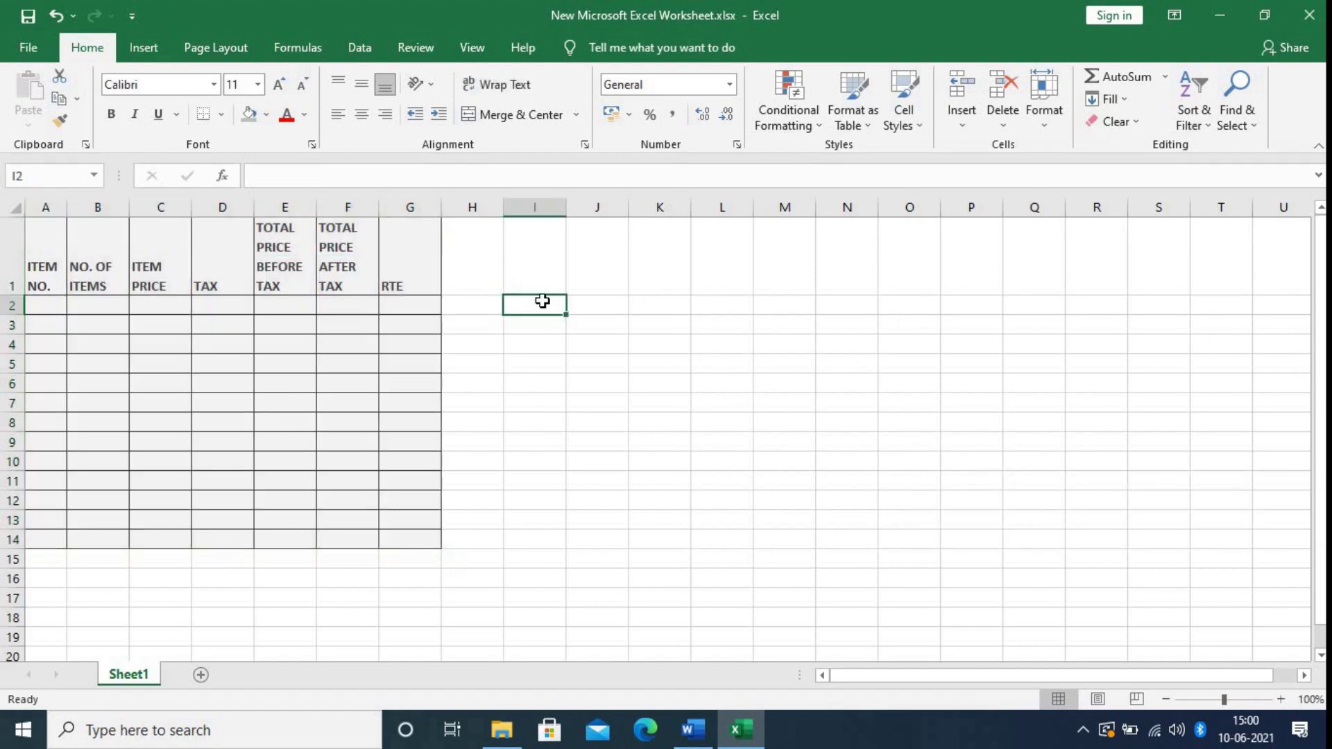
Restore the smaller worksheet window beside the Word document and fill the heading cells A1:G1 with light grey.
{"action": "left_click", "coordinate": [1265, 18]}
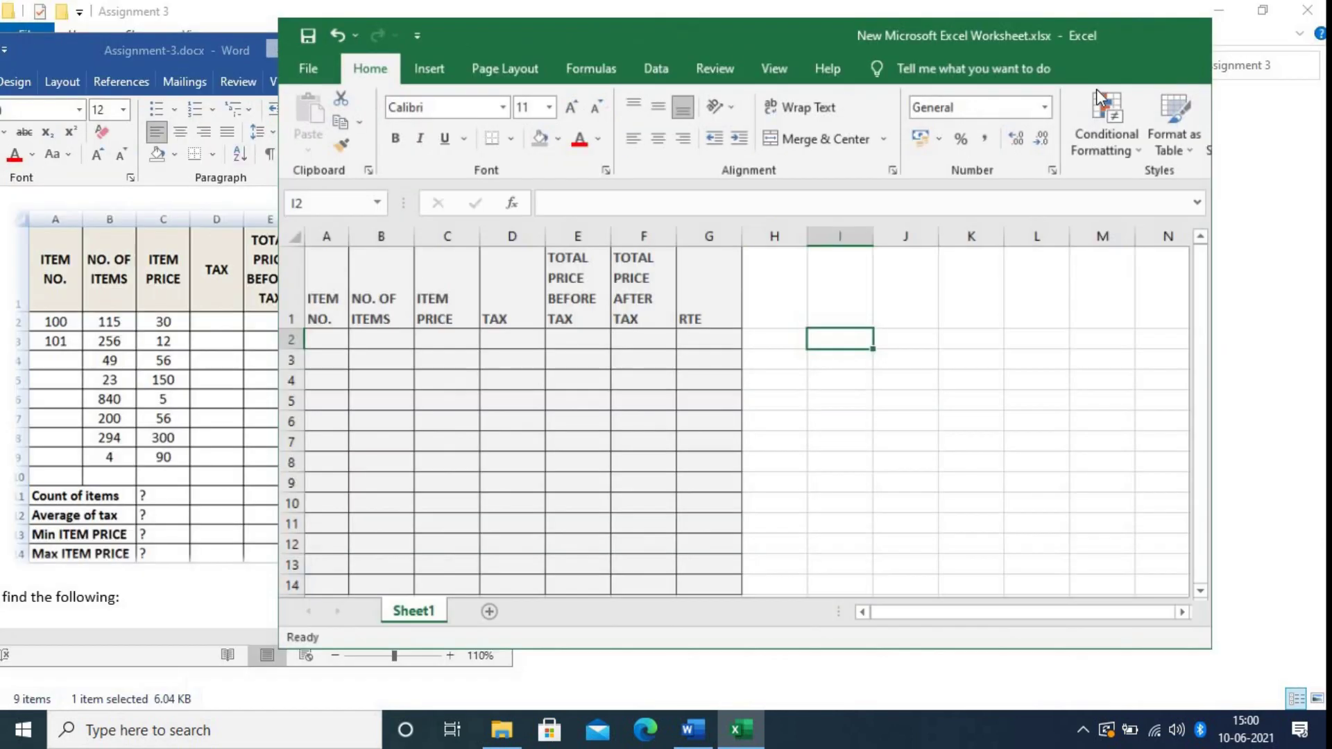
{"action": "left_click_drag", "start_coordinate": [756, 45], "coordinate": [885, 14]}
{"action": "left_click", "coordinate": [805, 330]}
{"action": "left_click_drag", "start_coordinate": [514, 289], "coordinate": [872, 289]}
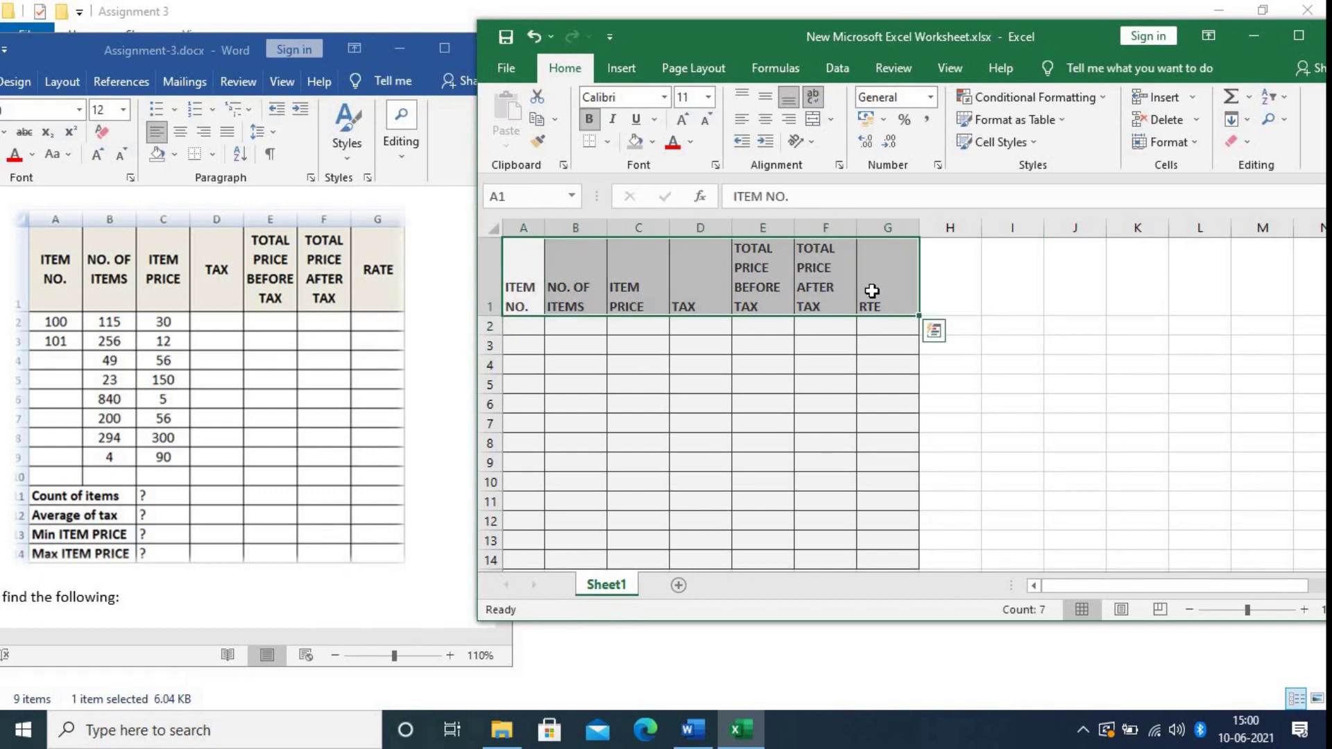
{"action": "left_click", "coordinate": [653, 143]}
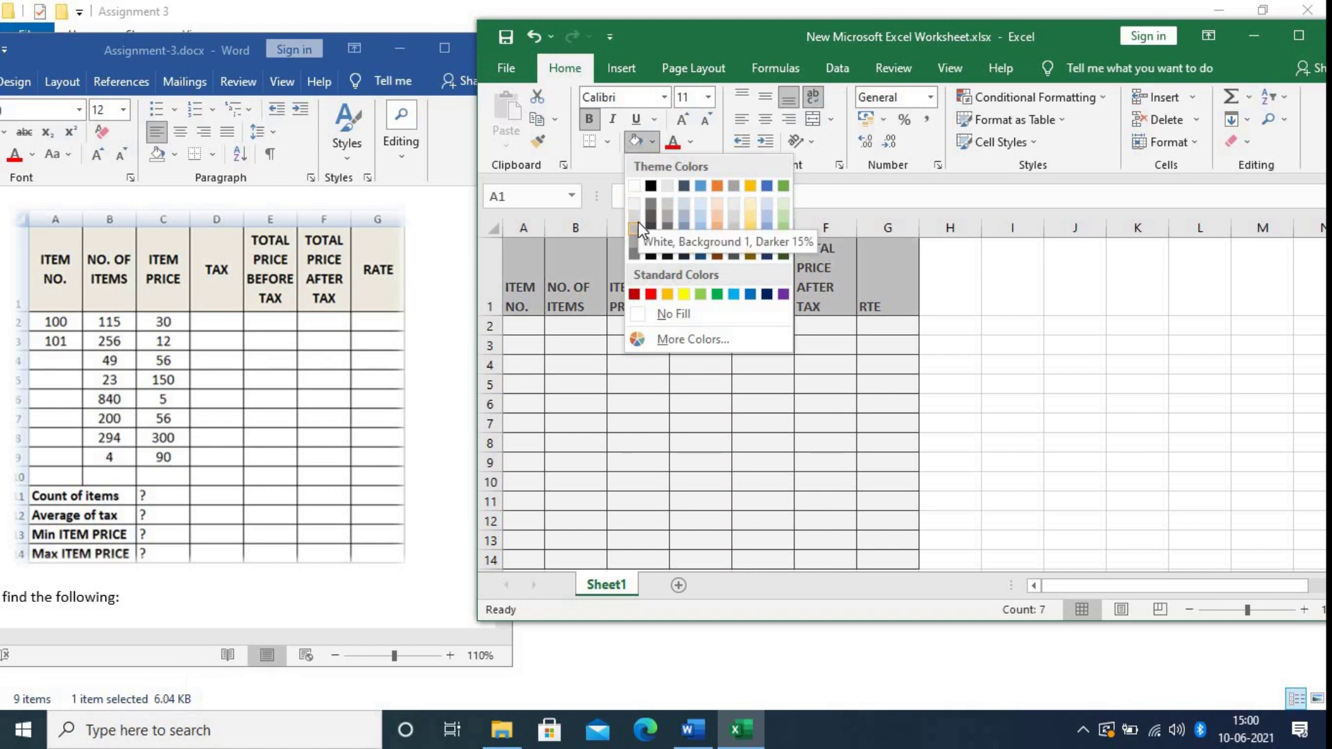
{"action": "left_click", "coordinate": [673, 206]}
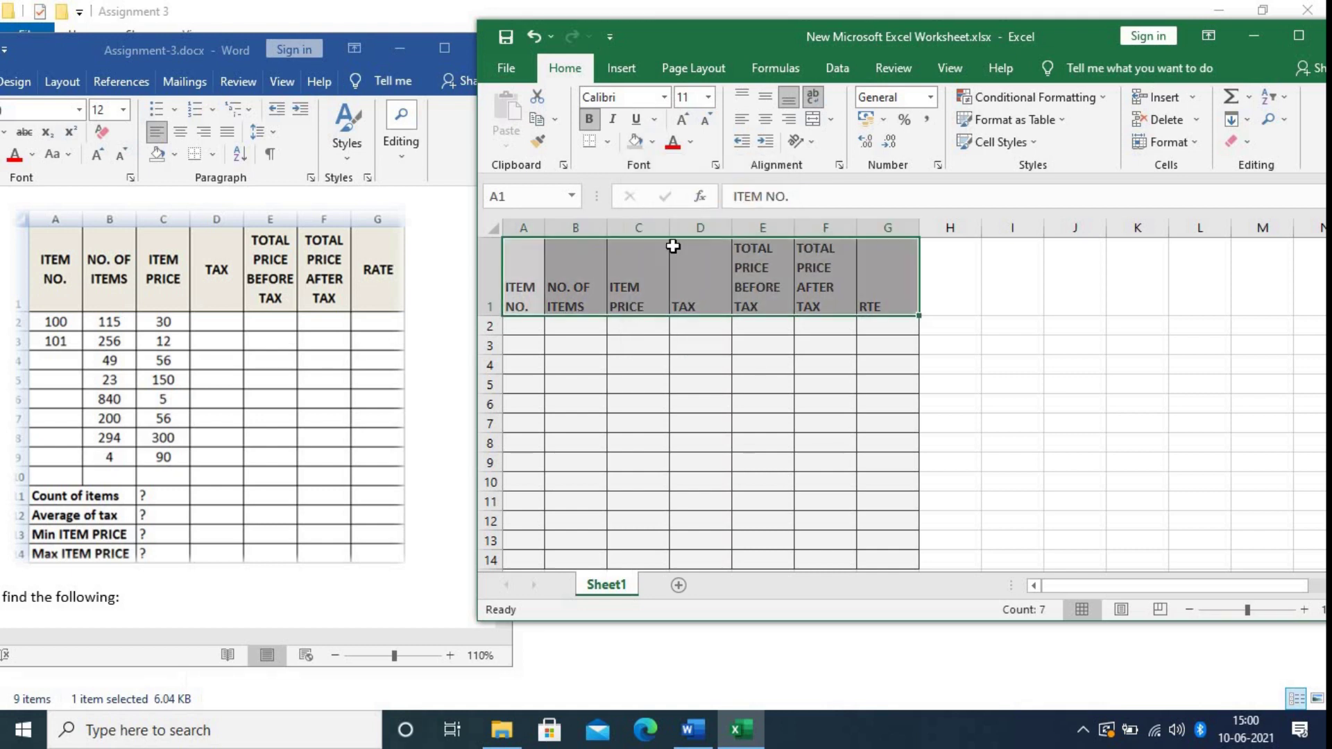
{"action": "left_click", "coordinate": [639, 381]}
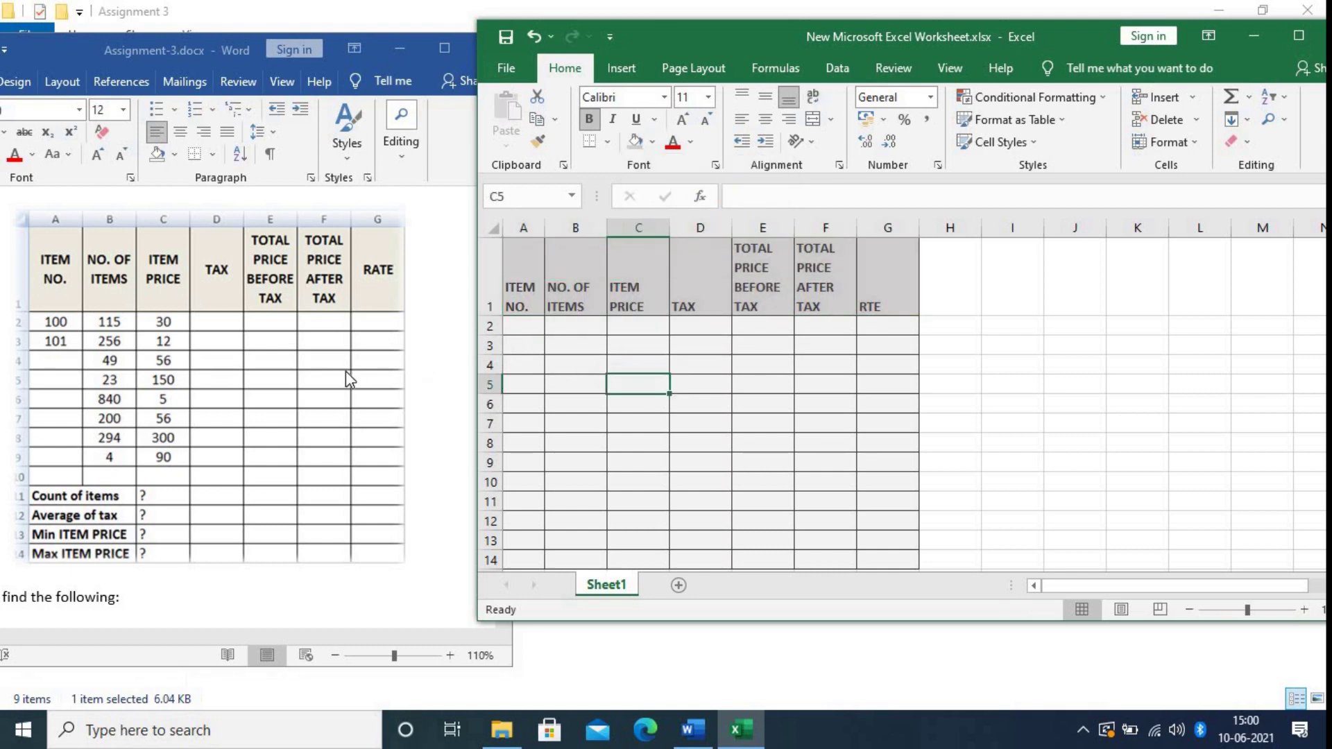
Arrange the Word and Excel windows without overlap, and enter item numbers 100 in A2 and 101 in A3.
{"action": "left_click_drag", "start_coordinate": [719, 35], "coordinate": [818, 35]}
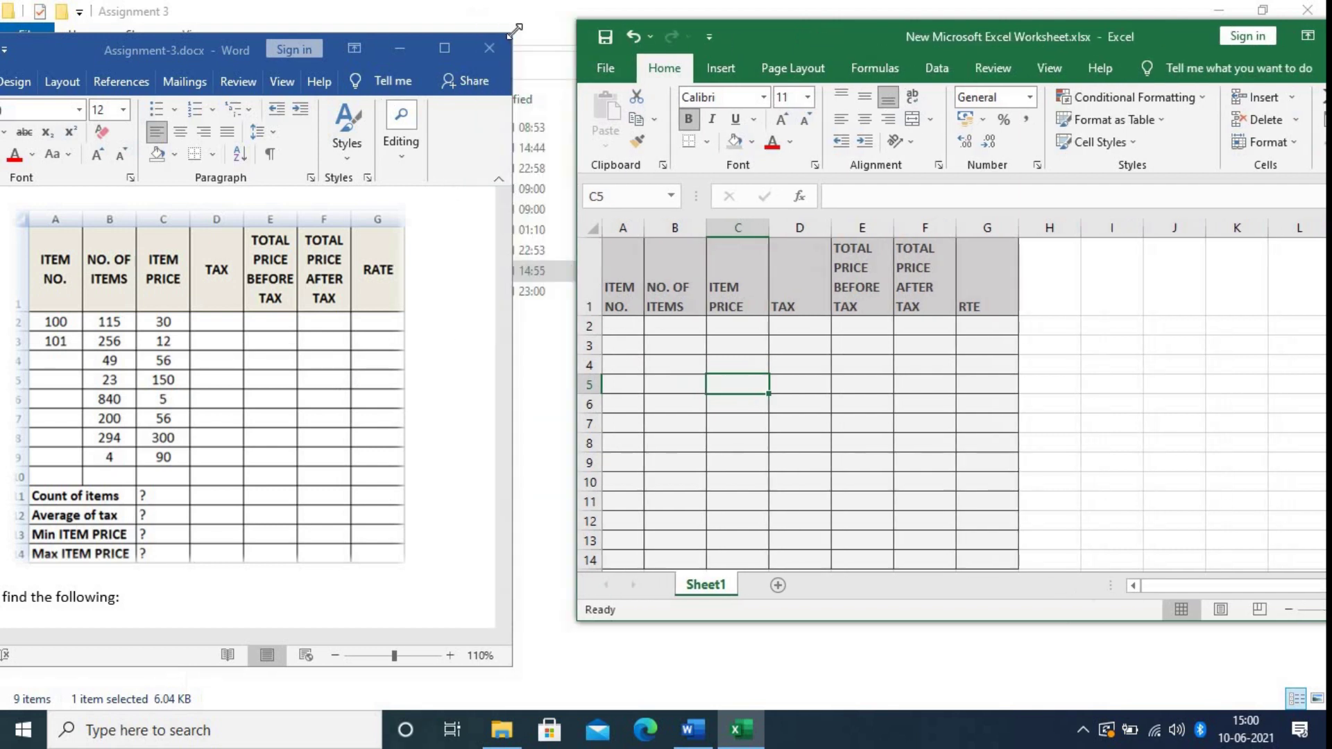
{"action": "left_click_drag", "start_coordinate": [76, 53], "coordinate": [122, 50]}
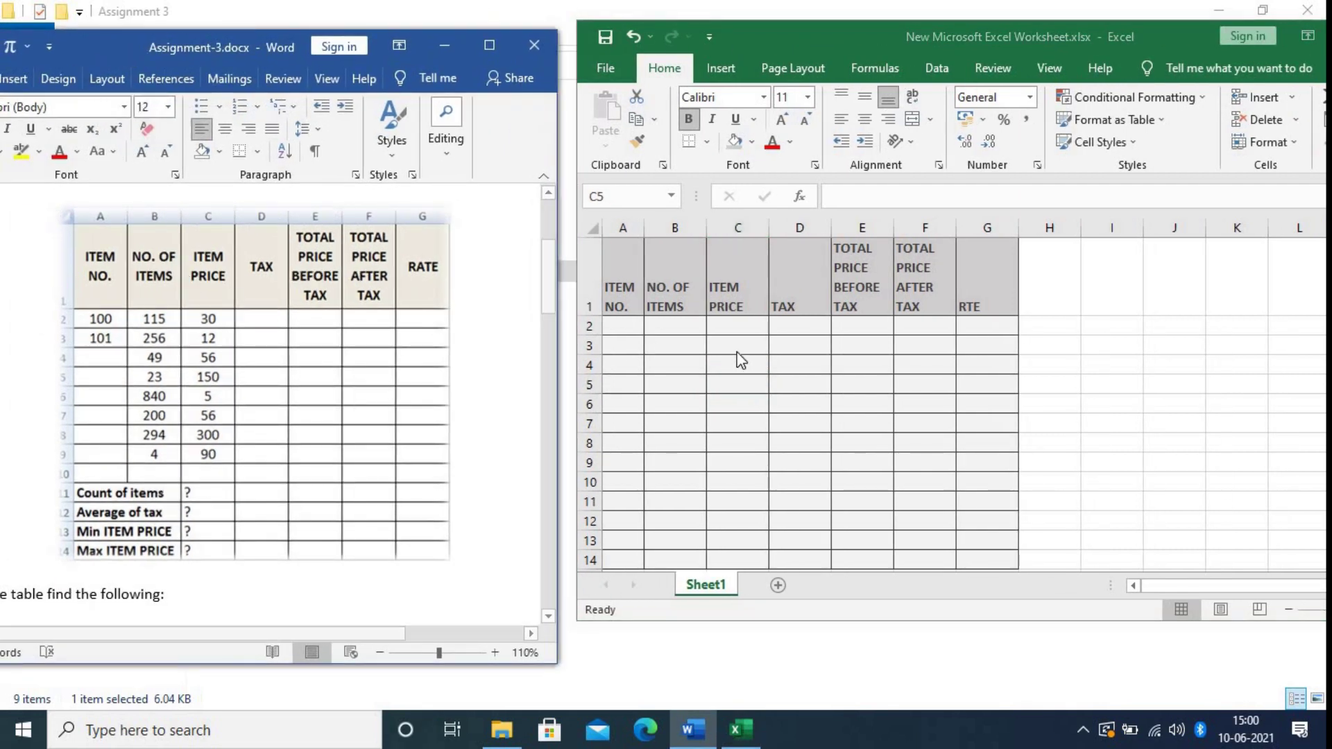
{"action": "left_click", "coordinate": [610, 325]}
{"action": "left_click", "coordinate": [610, 326]}
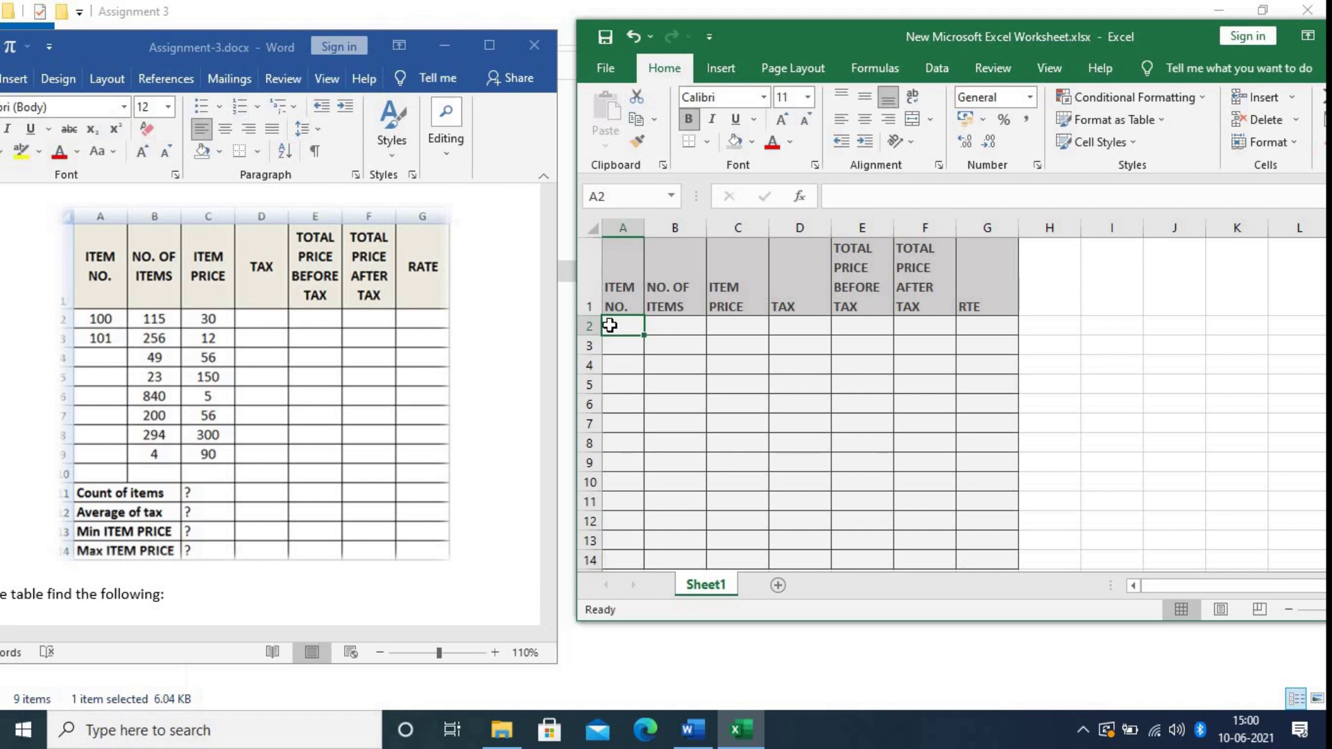
{"action": "type", "text": "100"}
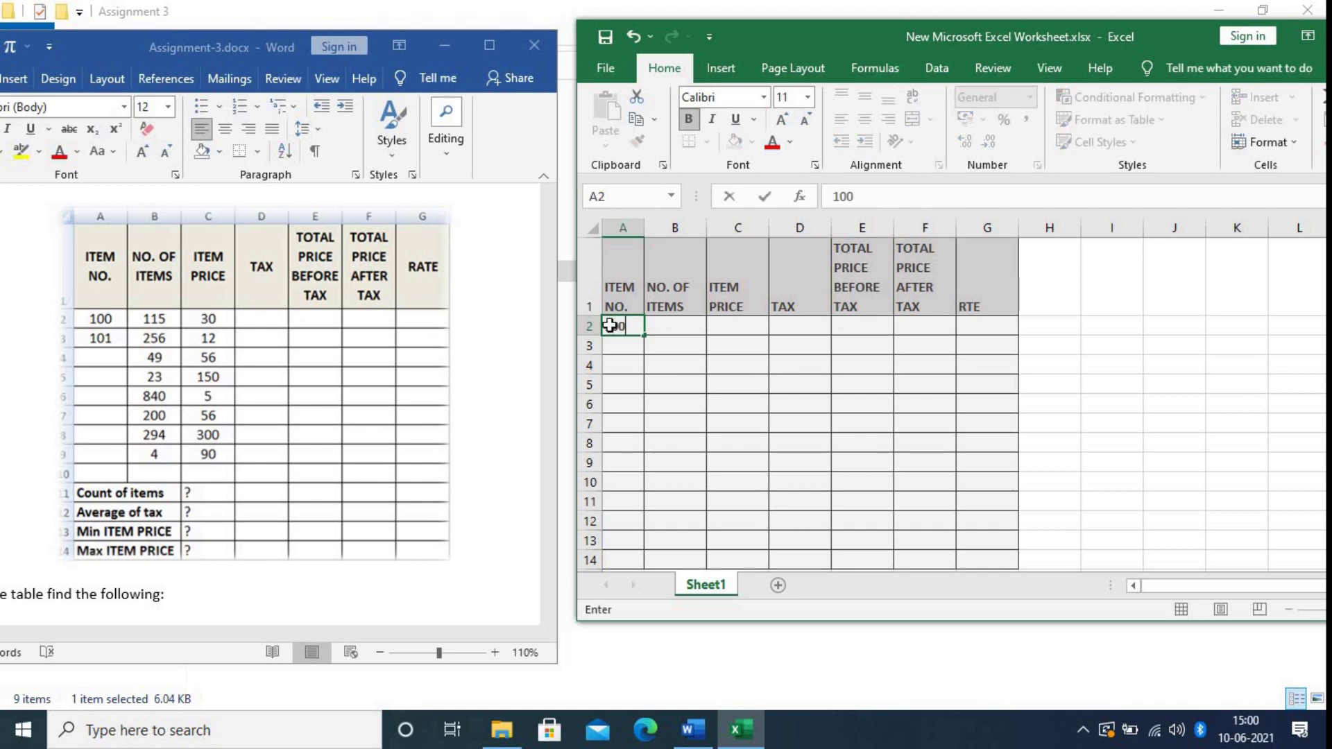
{"action": "key", "text": "Return"}
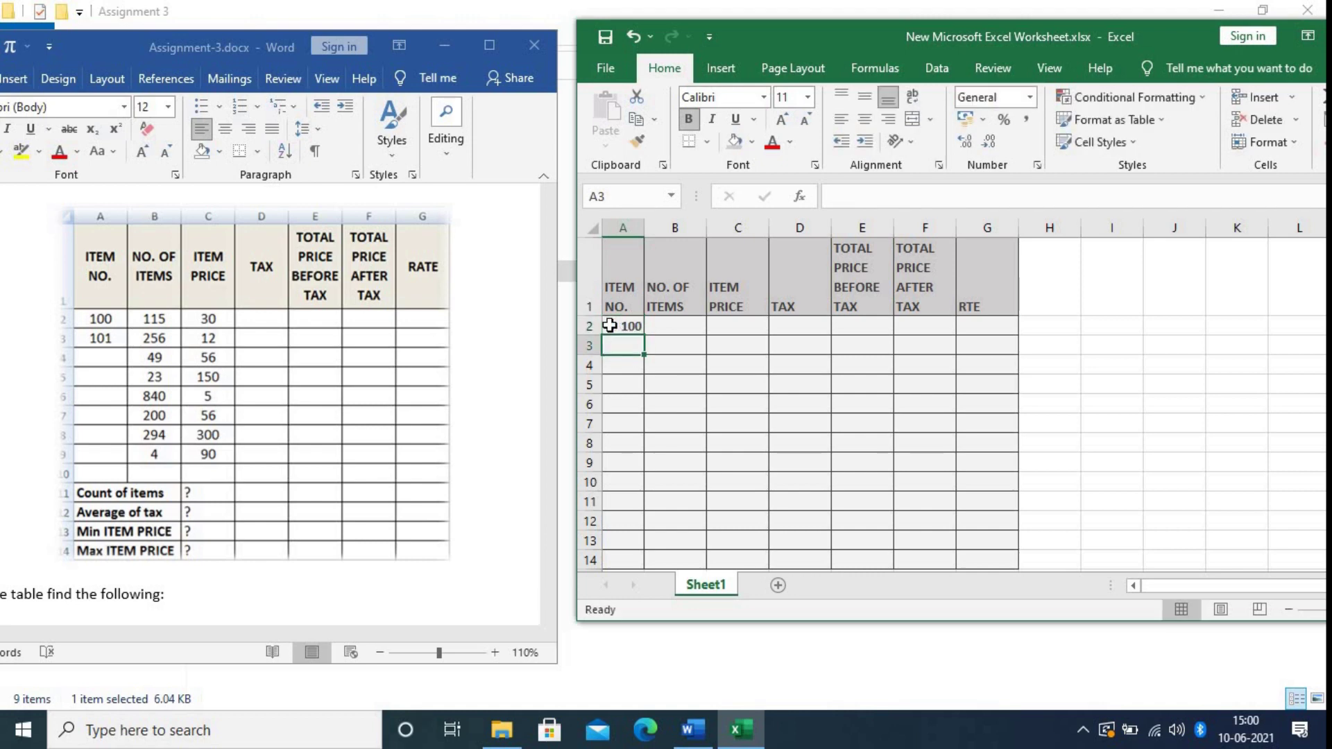
{"action": "type", "text": "101"}
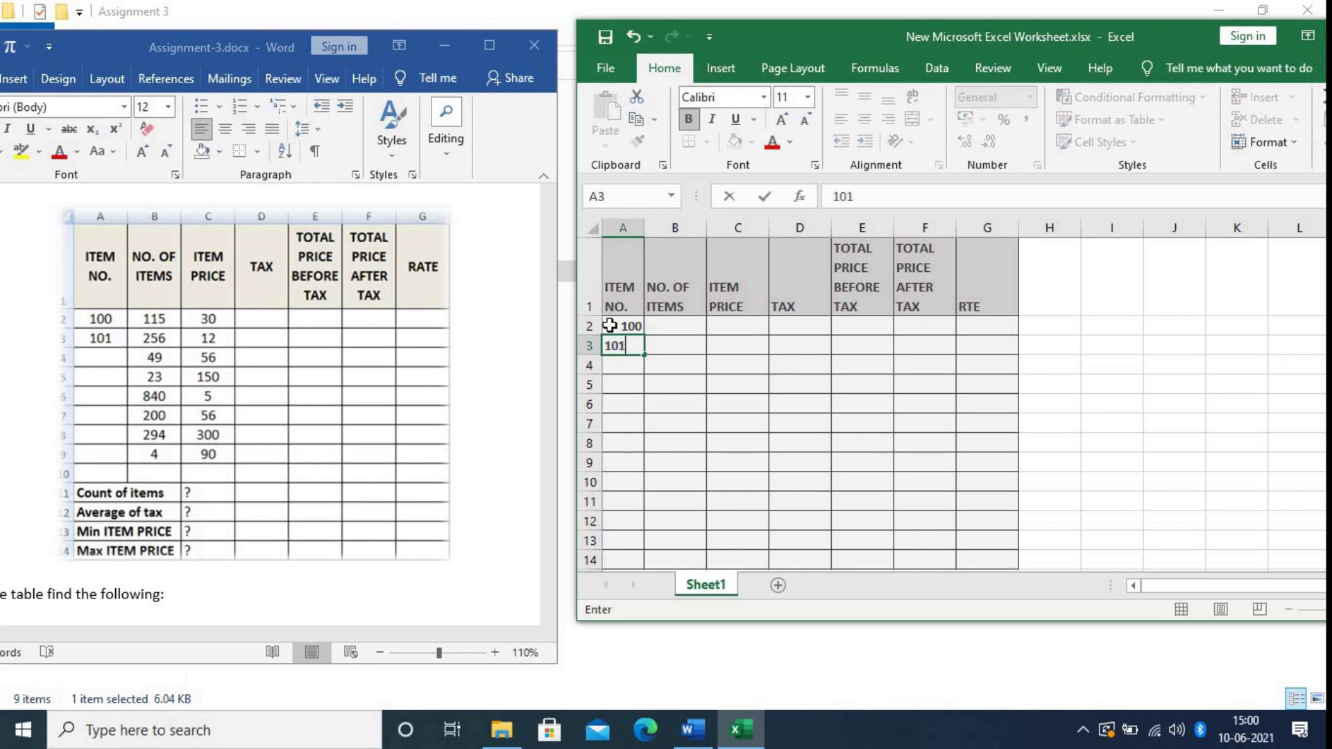
{"action": "key", "text": "Tab"}
Enter the item counts 115, 256, 49 and 23 in cells B2 to B5.
{"action": "key", "text": "Up"}
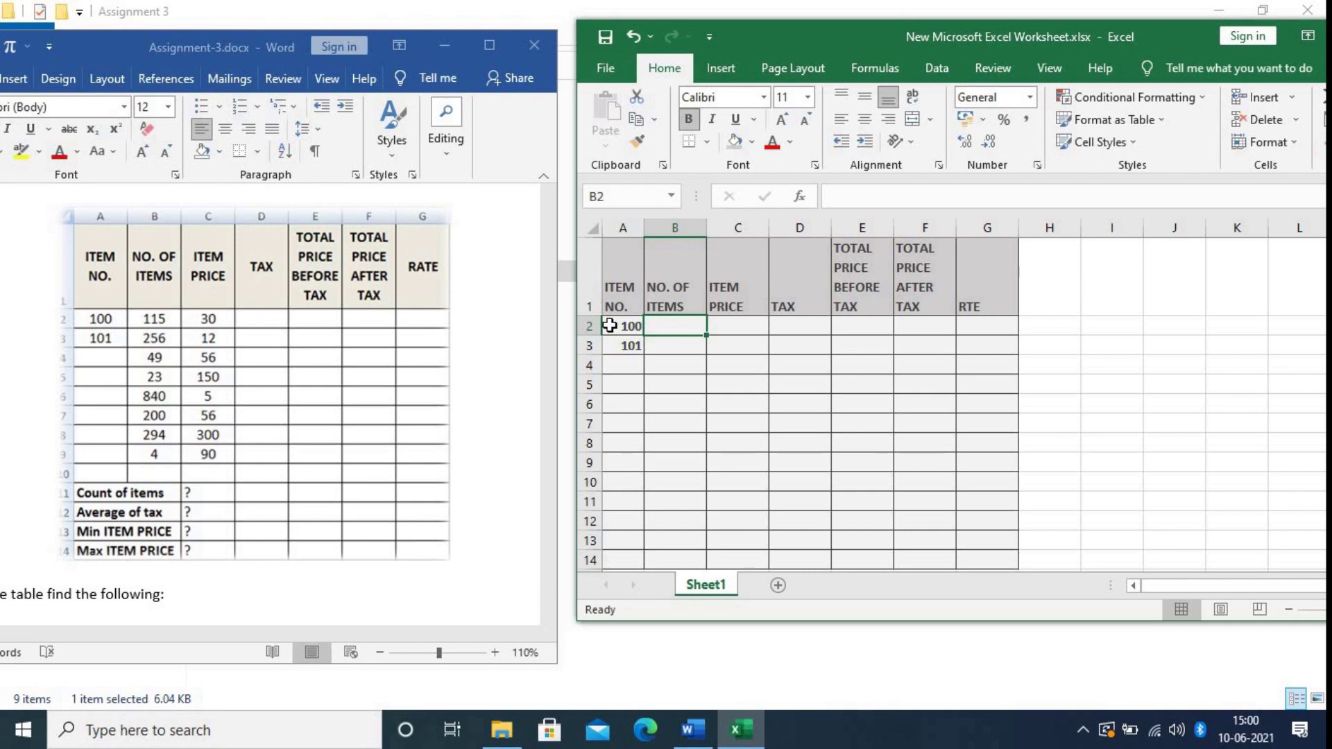
{"action": "type", "text": "115"}
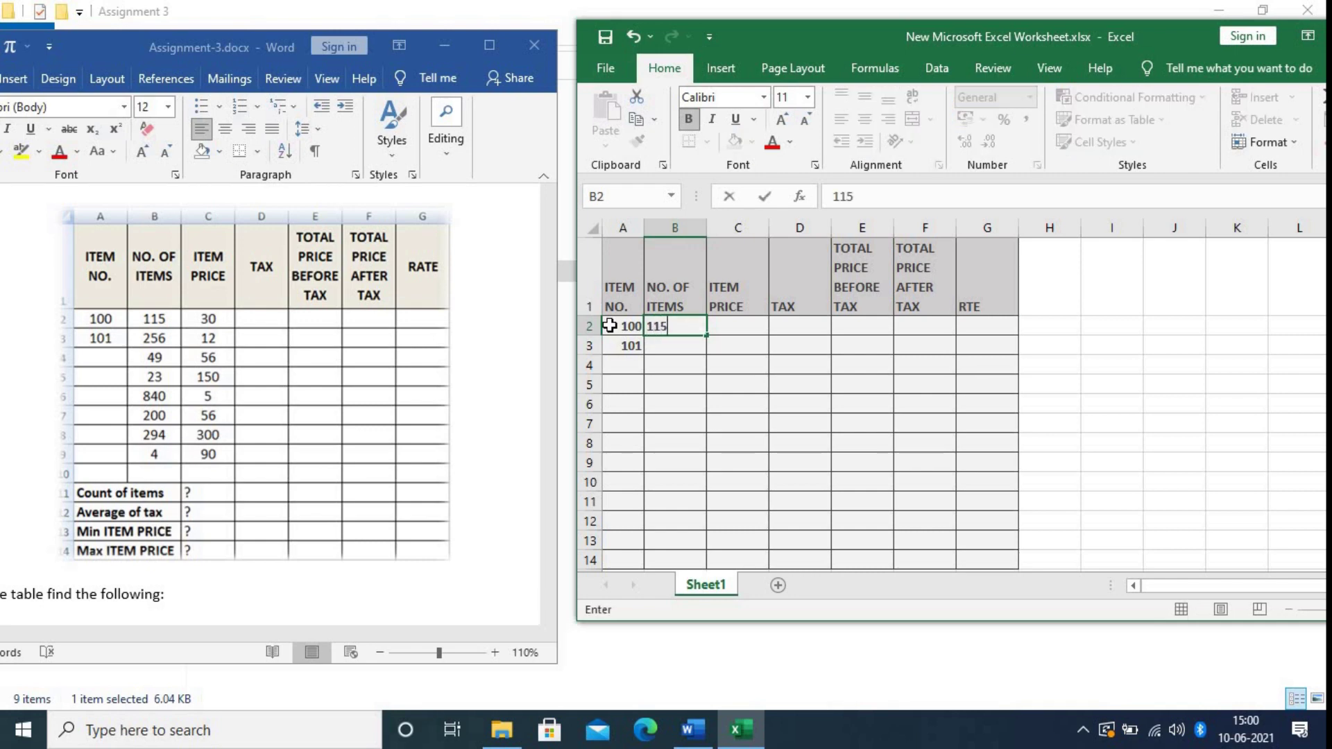
{"action": "key", "text": "Return"}
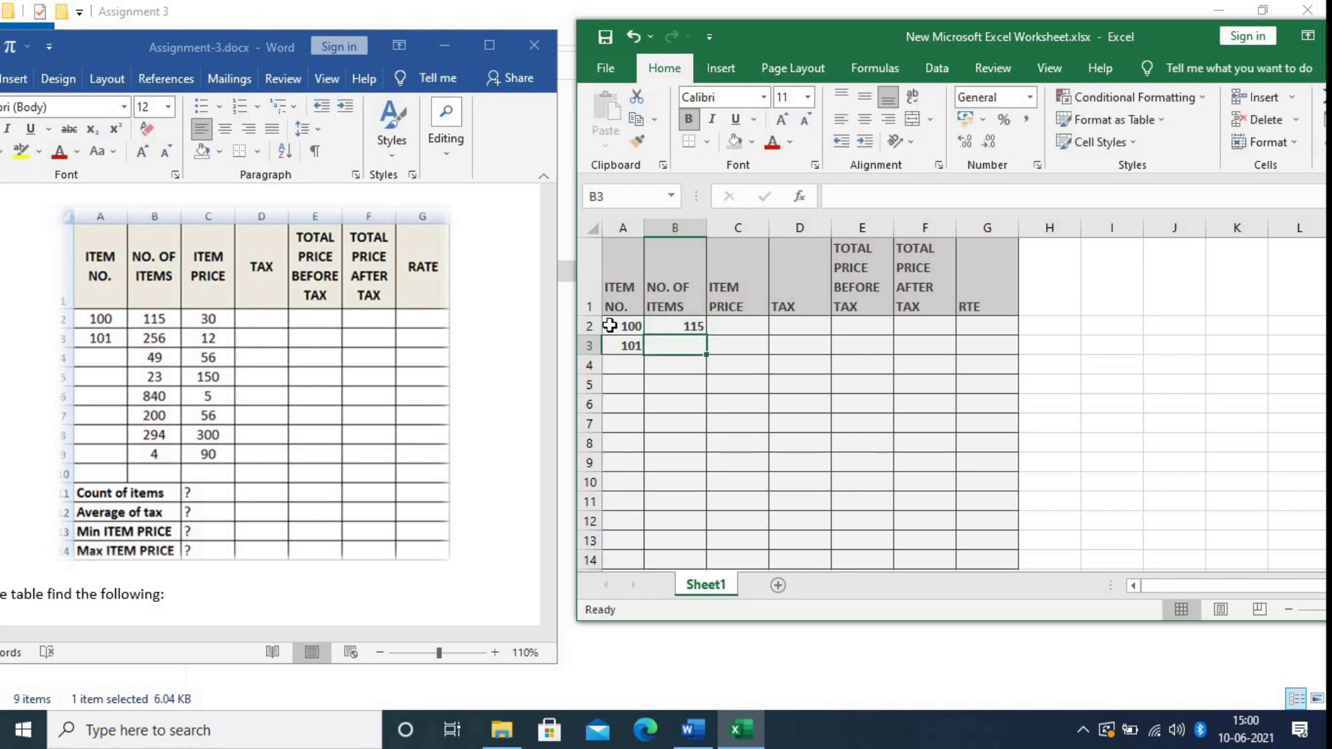
{"action": "type", "text": "256"}
{"action": "key", "text": "Return"}
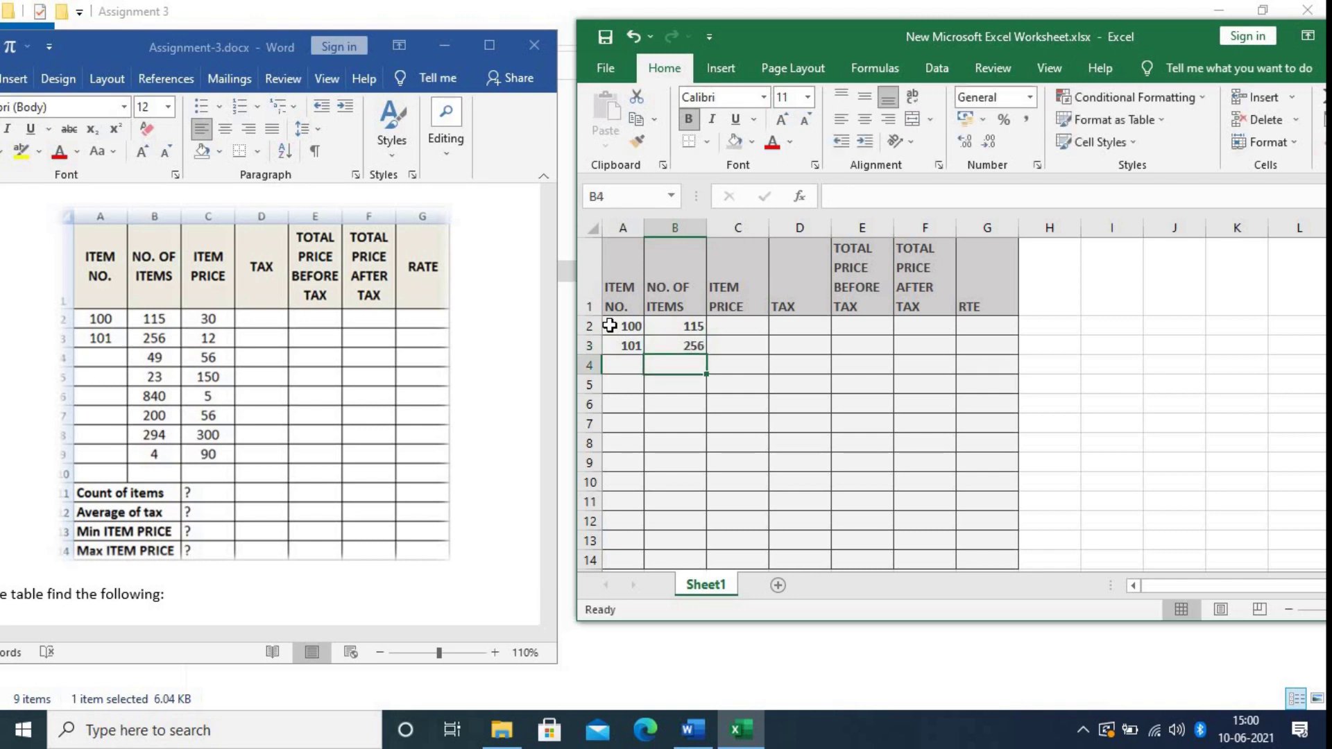
{"action": "type", "text": "49"}
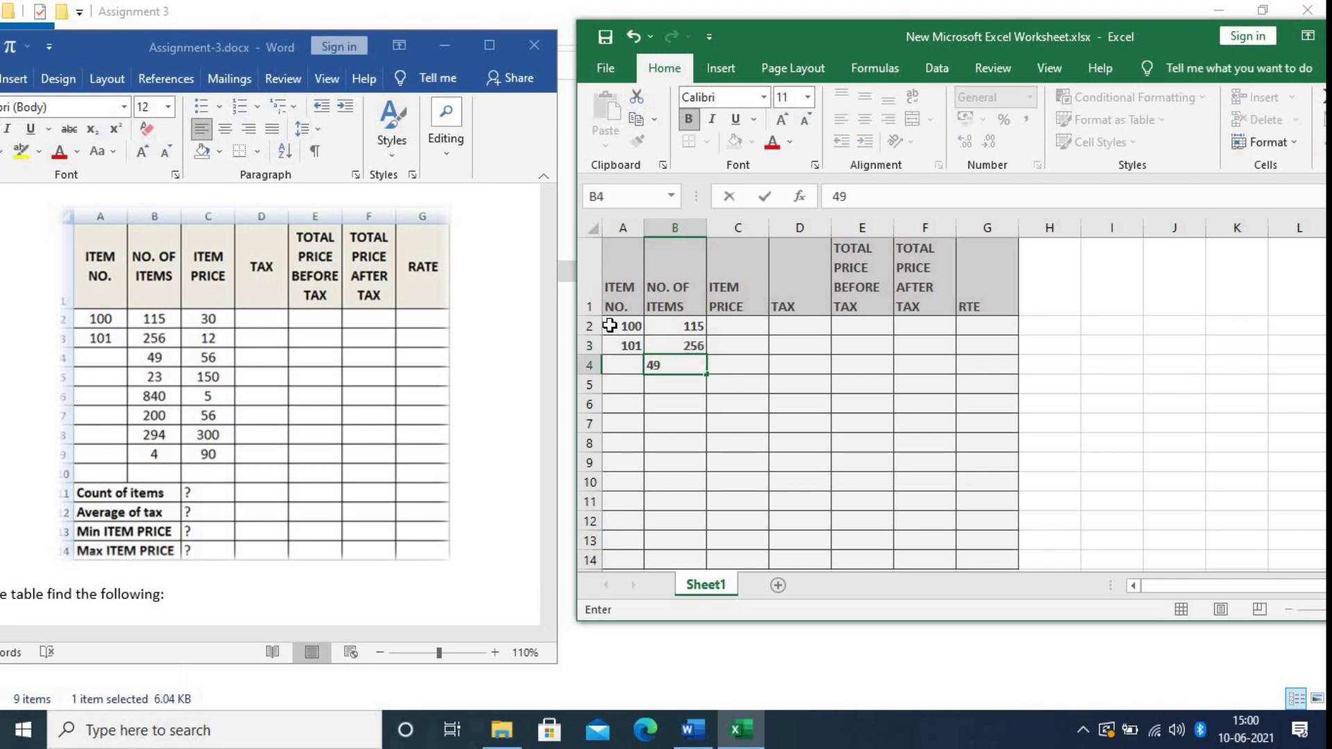
{"action": "key", "text": "Return"}
{"action": "type", "text": "23"}
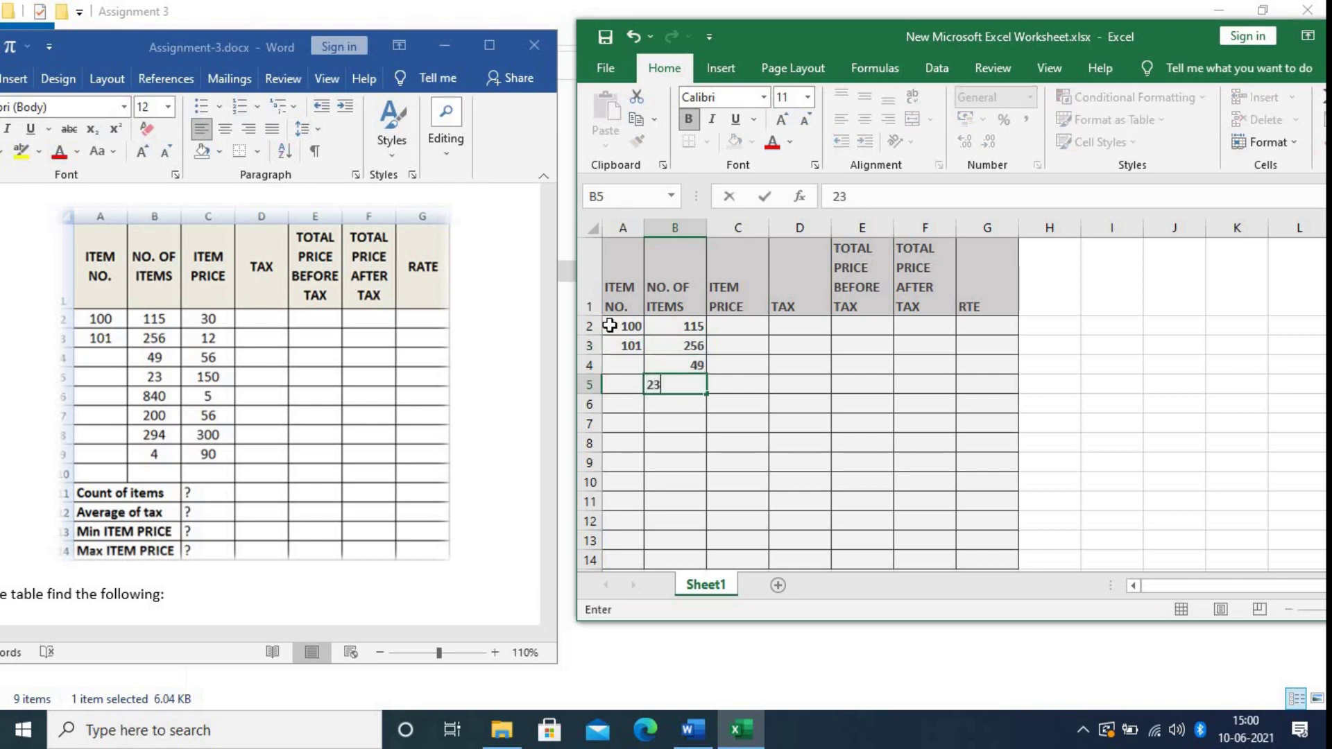
{"action": "key", "text": "Return"}
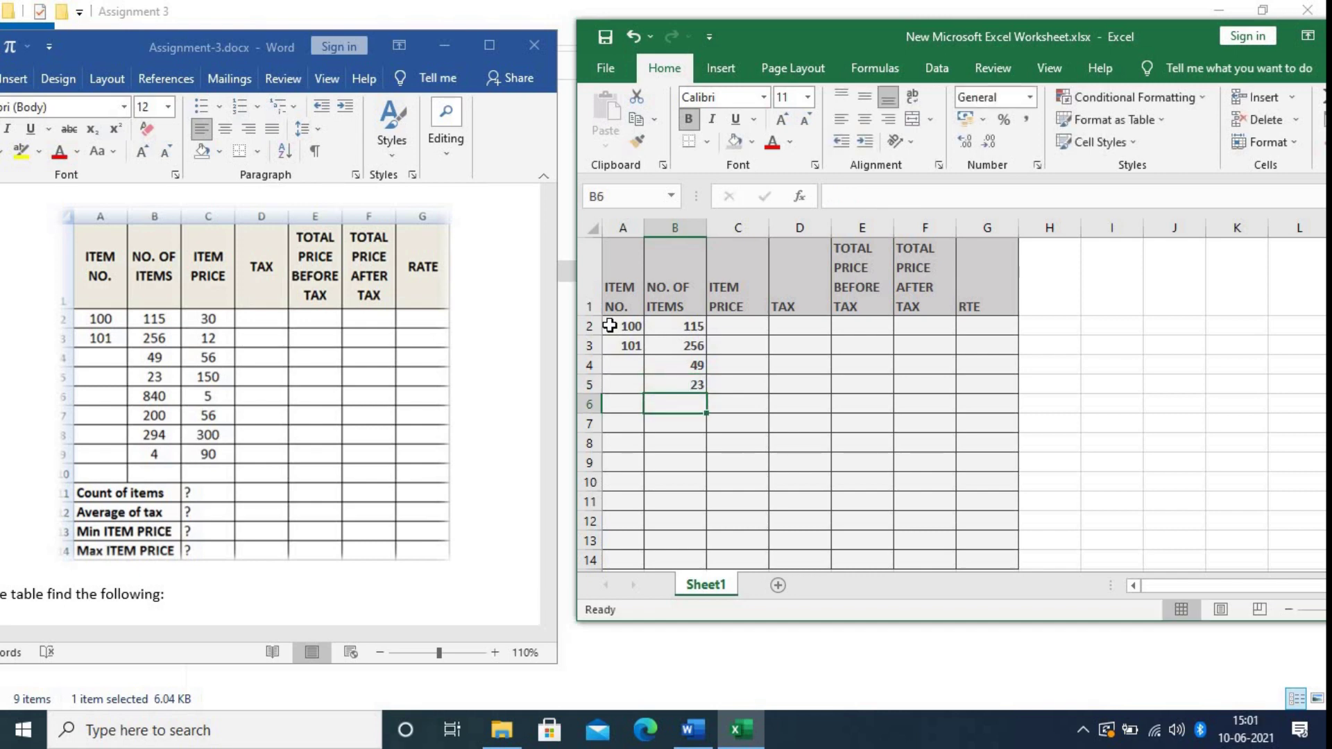
Enter the item counts 840, 200, 294 and 4 in cells B6 to B9.
{"action": "type", "text": "840"}
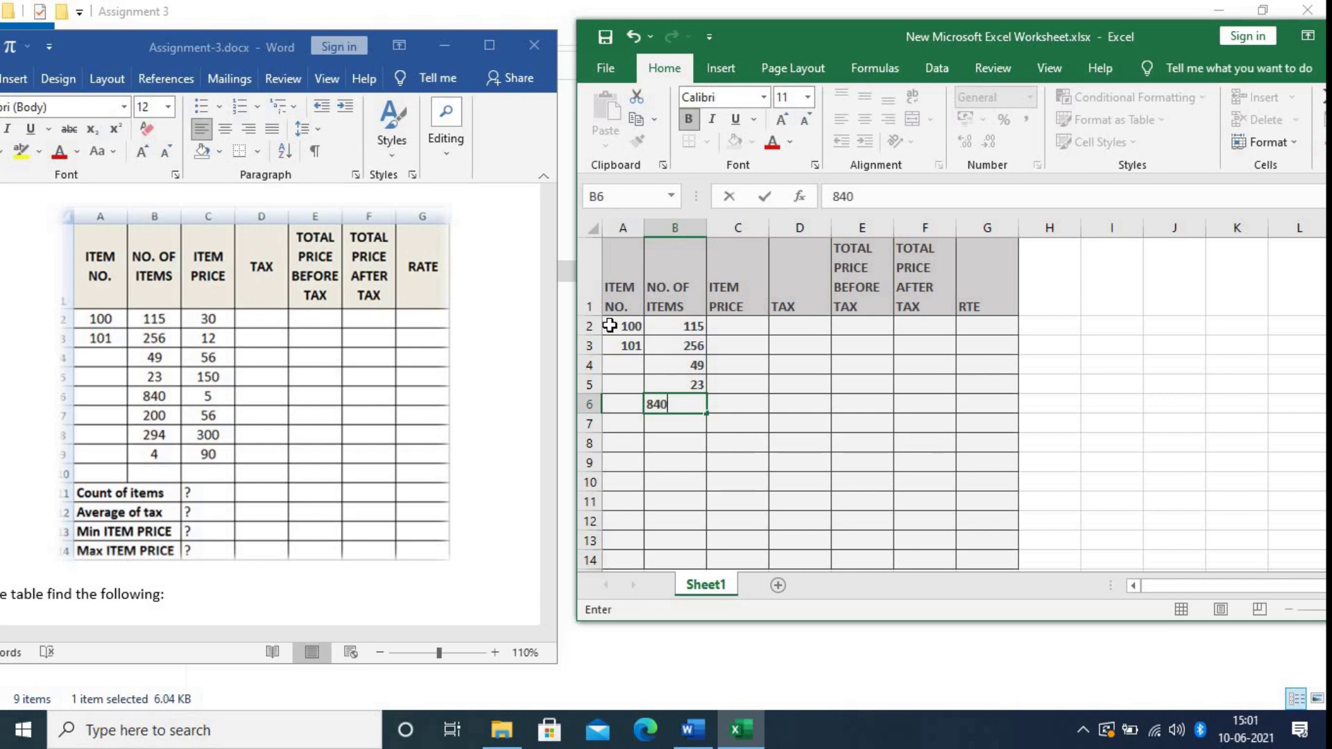
{"action": "key", "text": "Return"}
{"action": "type", "text": "200"}
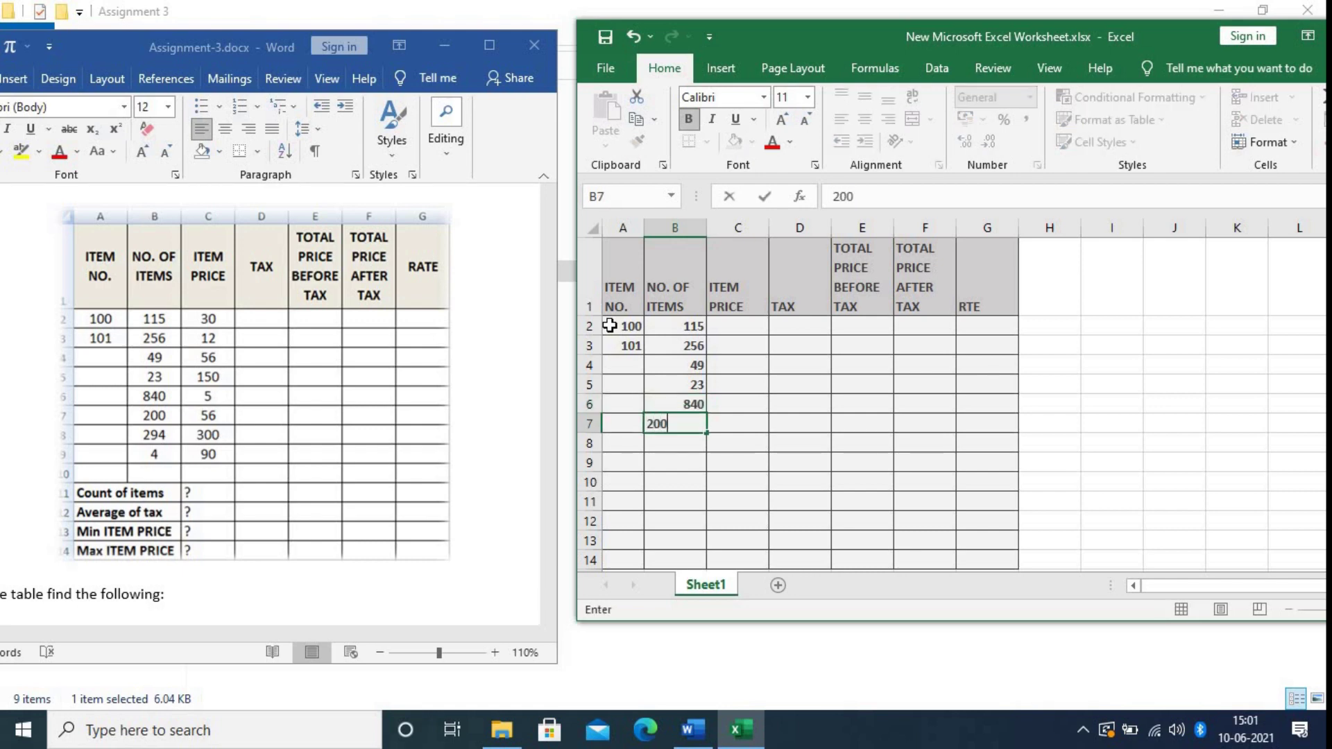
{"action": "key", "text": "Return"}
{"action": "type", "text": "294"}
{"action": "key", "text": "Return"}
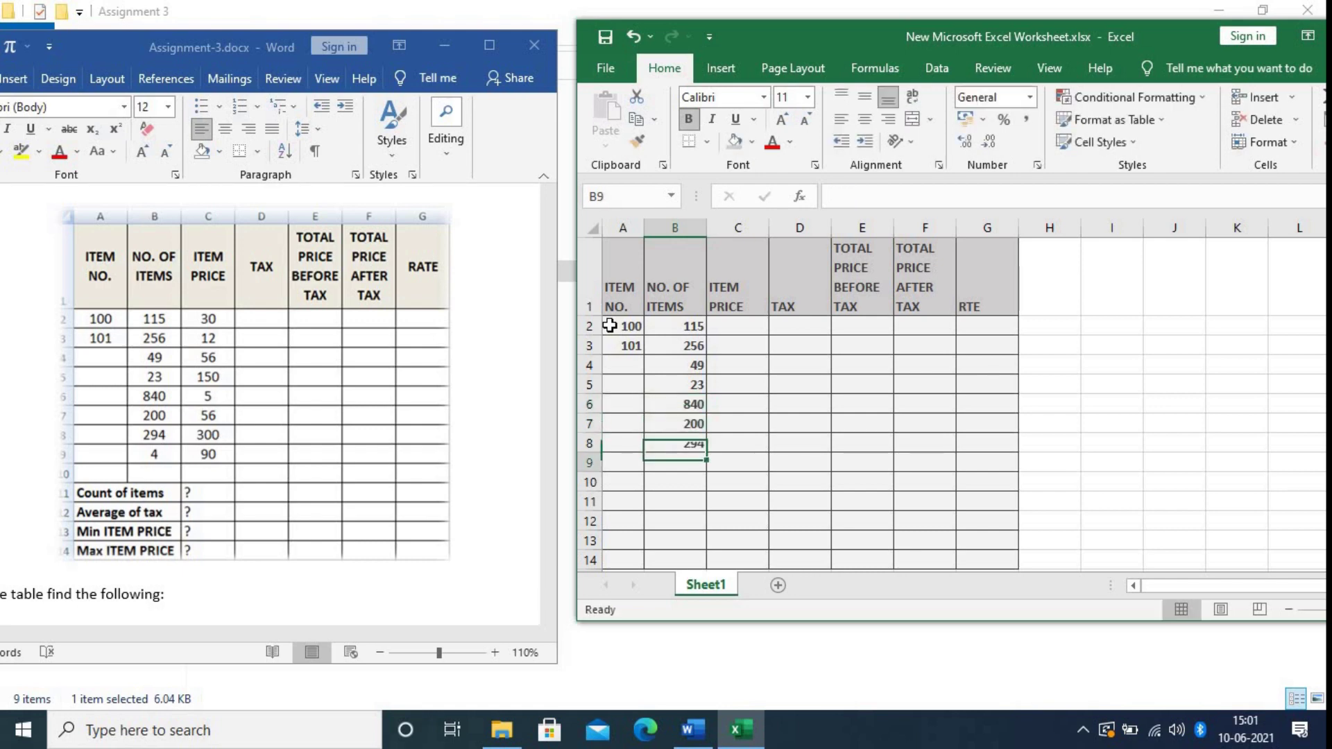
{"action": "type", "text": "4"}
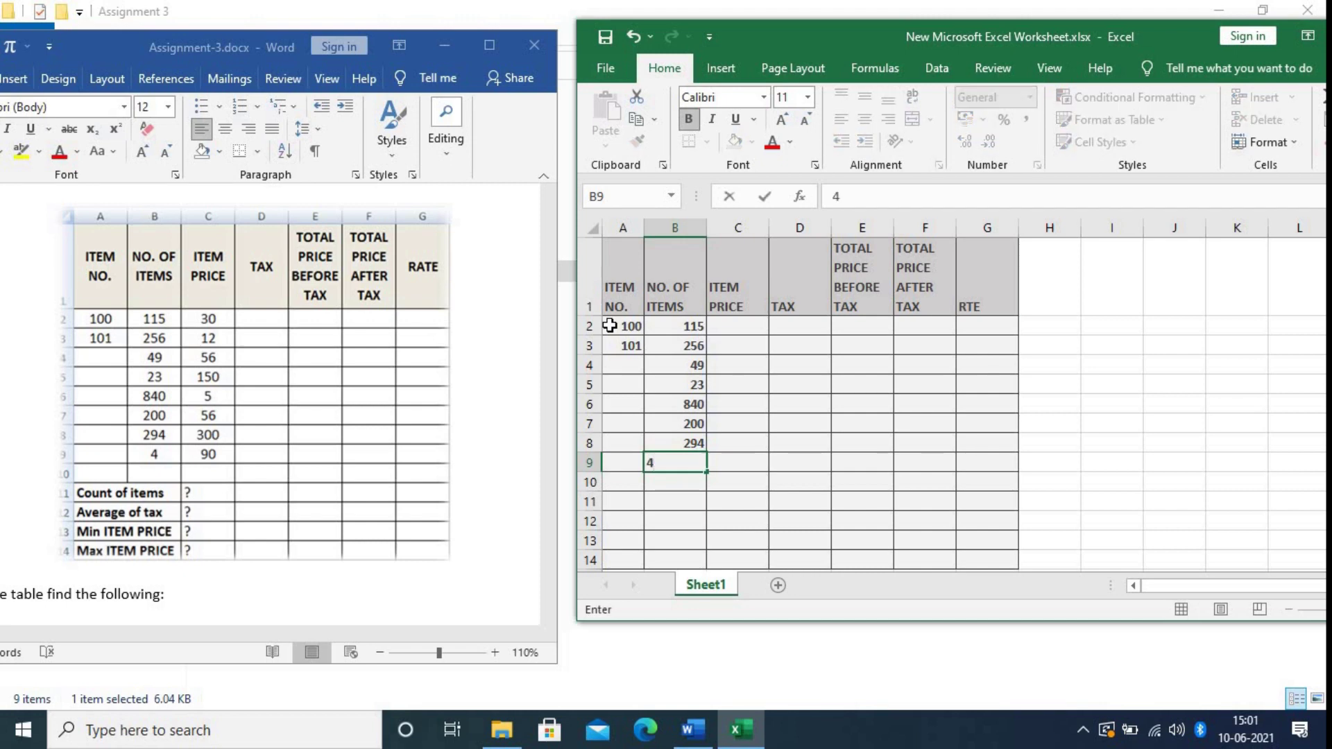
Enter the item prices 30, 12, 56 and 150 in cells C2 to C5.
{"action": "key", "text": "Up"}
{"action": "key", "text": "Up"}
{"action": "key", "text": "Up"}
{"action": "key", "text": "Up"}
{"action": "key", "text": "Up"}
{"action": "key", "text": "Up"}
{"action": "key", "text": "Up"}
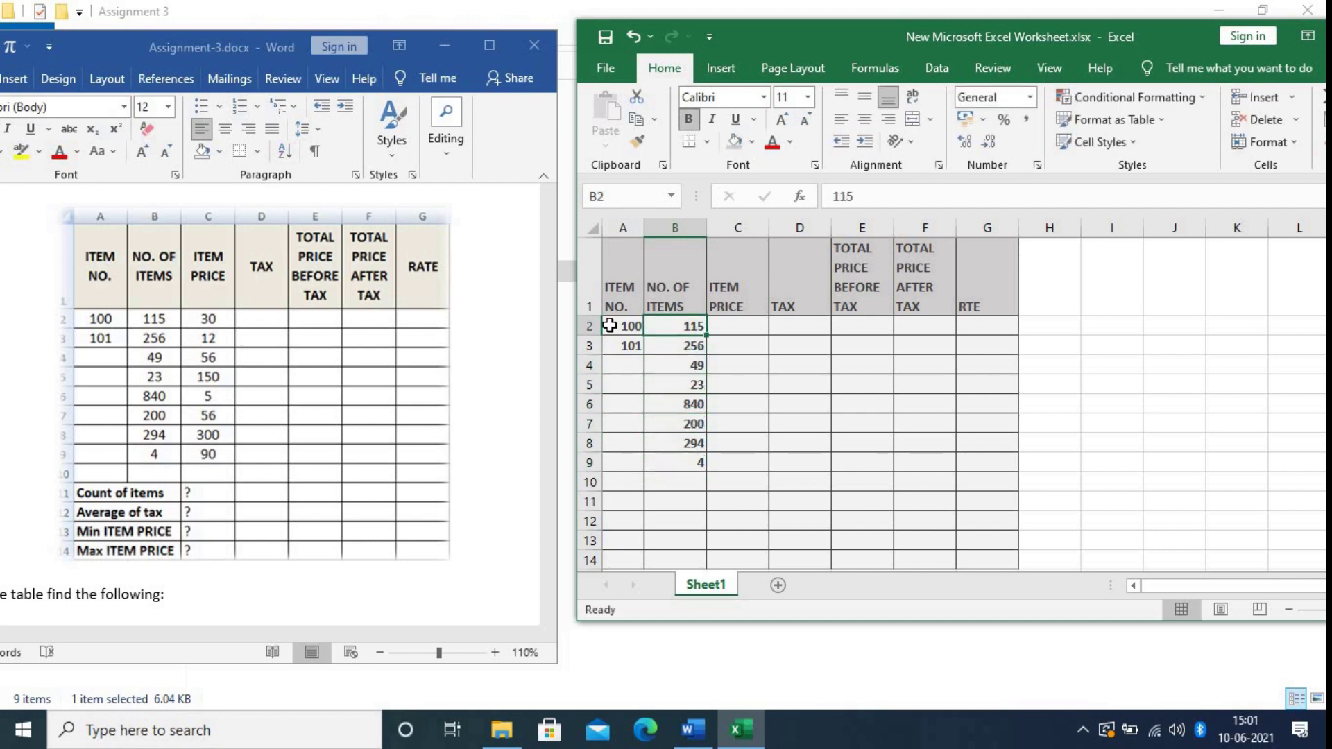
{"action": "key", "text": "Right"}
{"action": "type", "text": "30"}
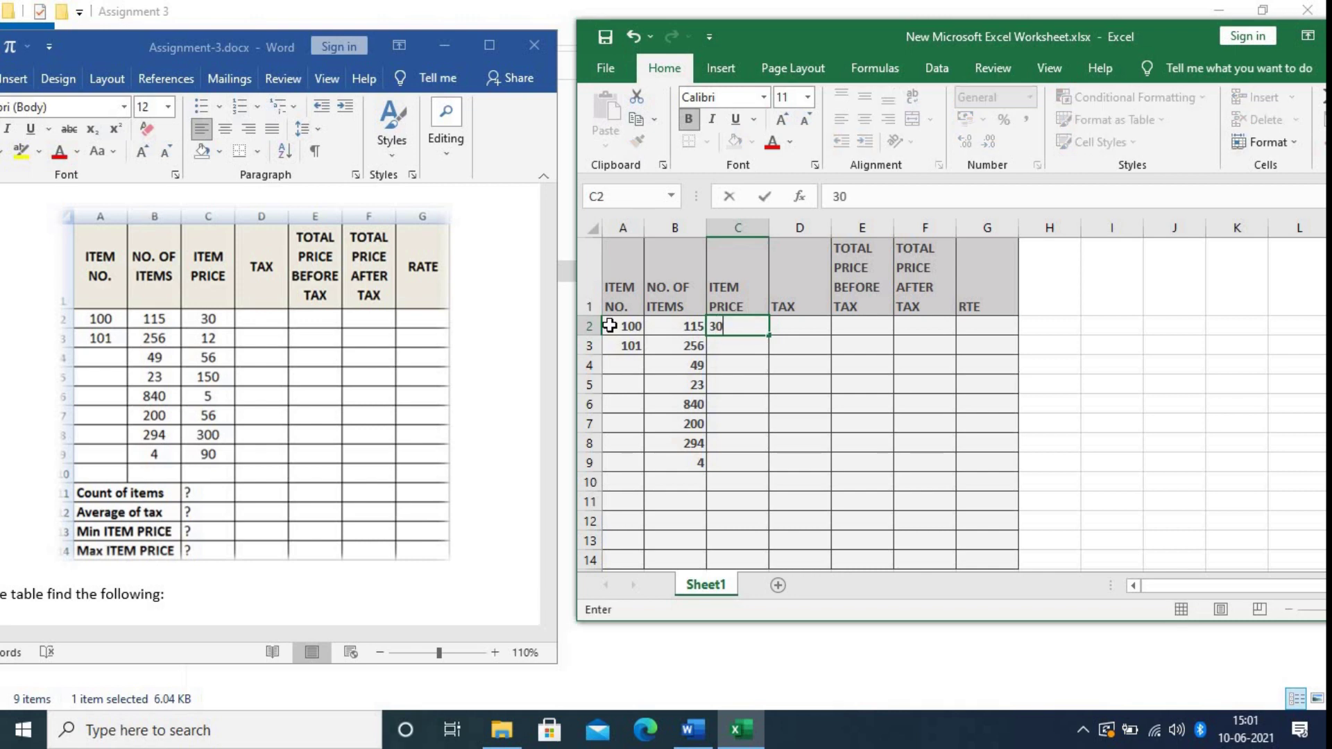
{"action": "key", "text": "Return"}
{"action": "type", "text": "12"}
{"action": "key", "text": "Return"}
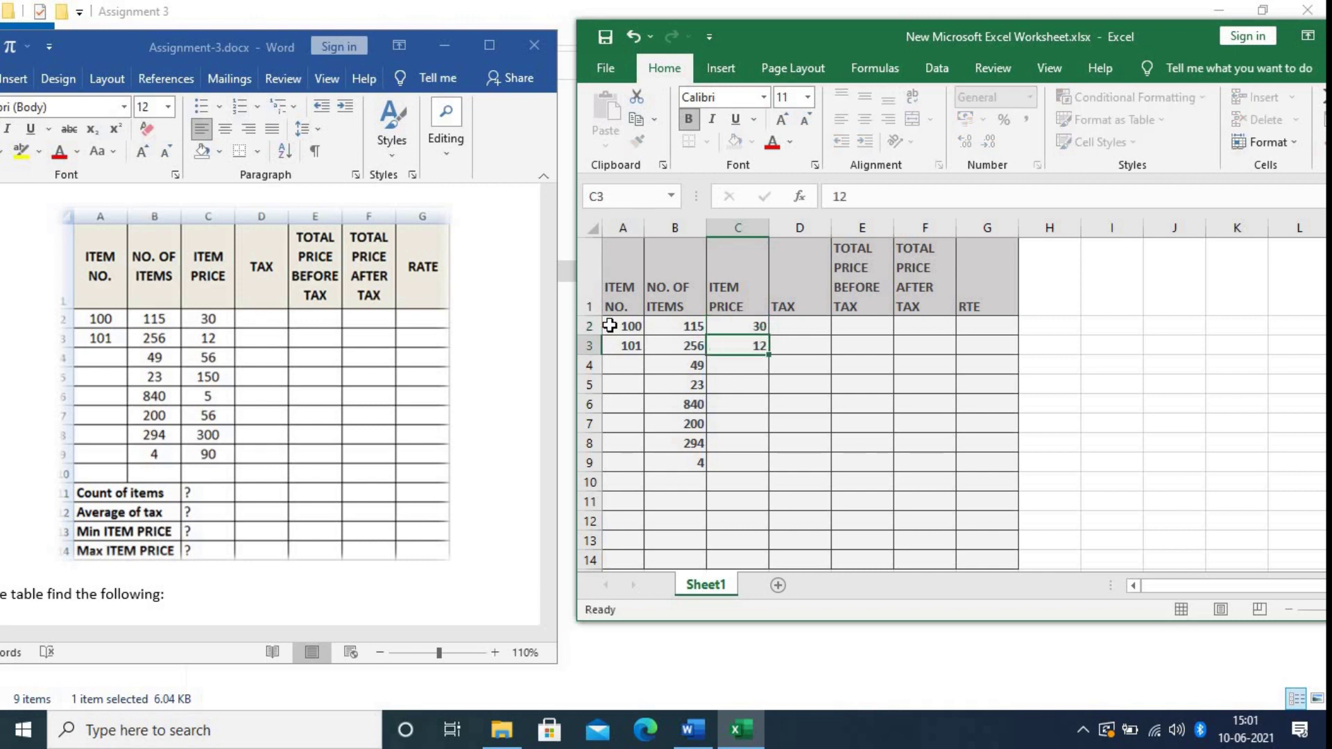
{"action": "type", "text": "56"}
{"action": "key", "text": "Return"}
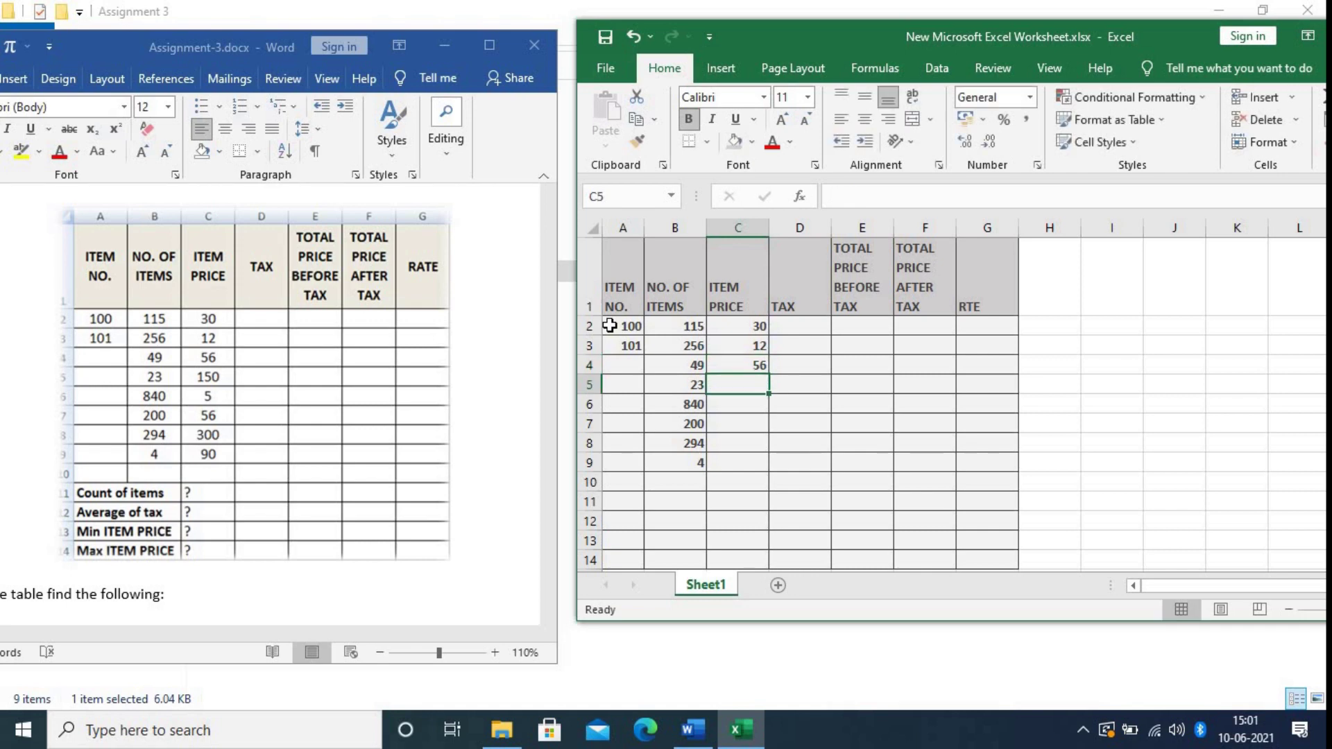
{"action": "type", "text": "150"}
{"action": "key", "text": "Return"}
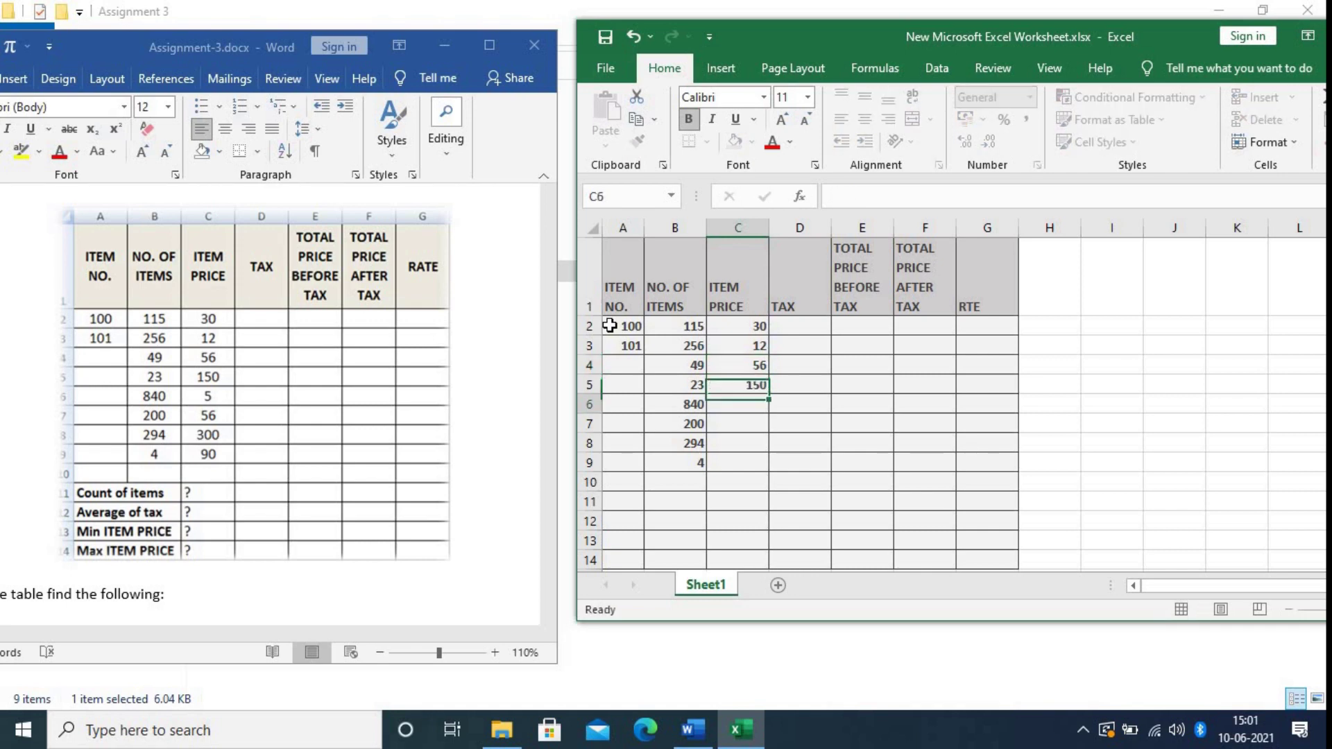
Enter the item prices 5, 56, 300 and 90 in cells C6 to C9.
{"action": "type", "text": "5"}
{"action": "key", "text": "Return"}
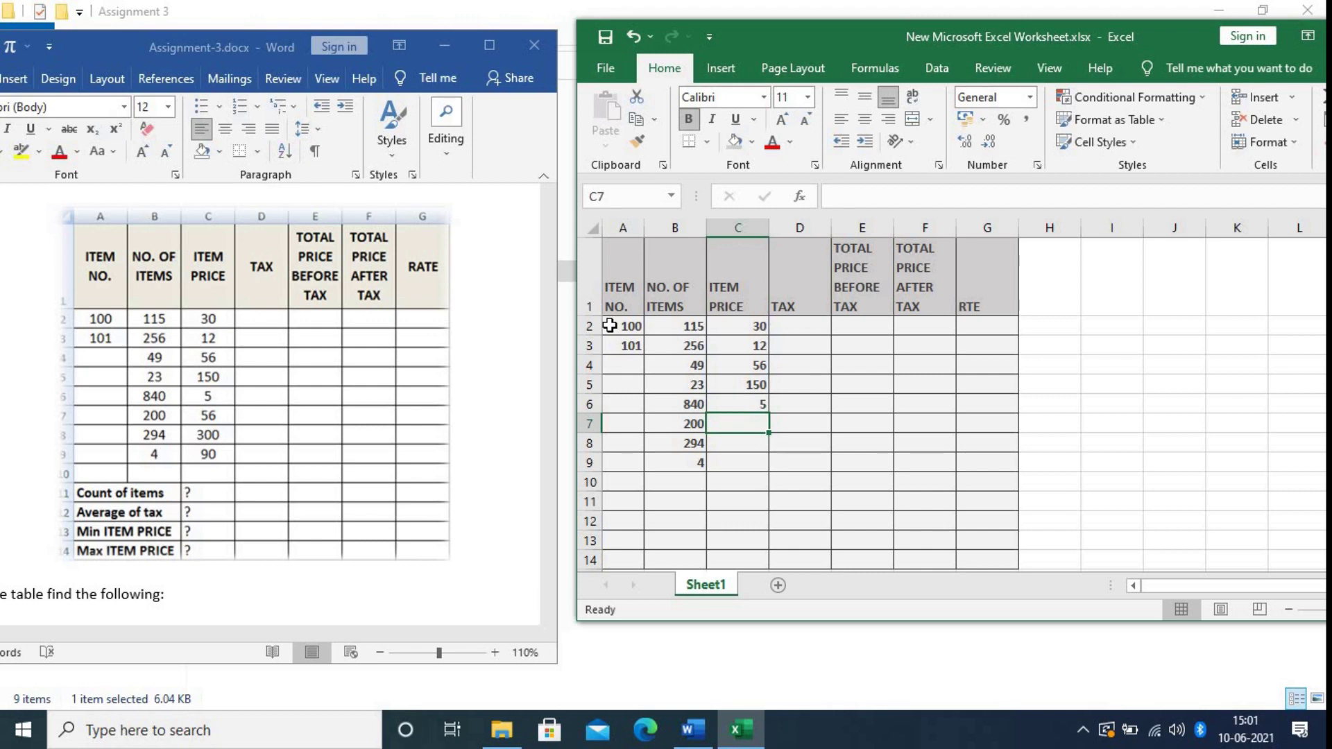
{"action": "type", "text": "56"}
{"action": "key", "text": "Return"}
{"action": "type", "text": "3"}
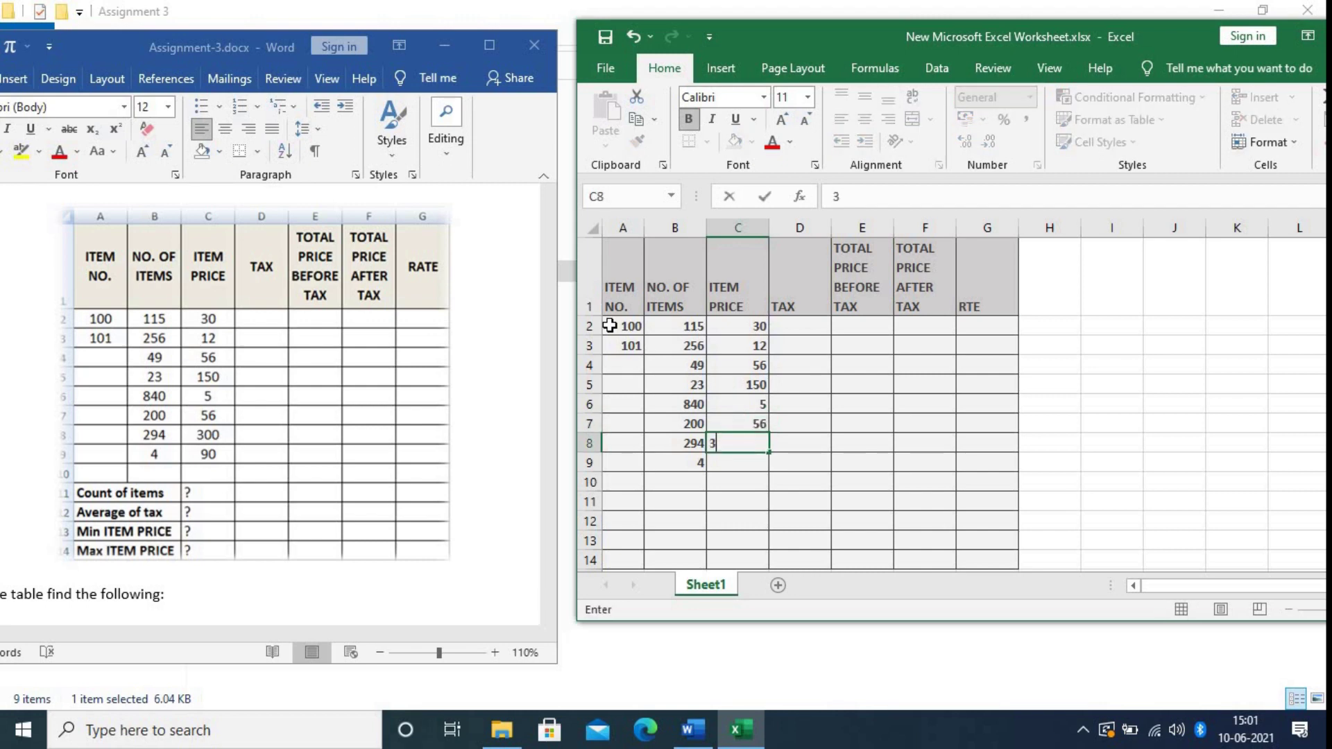
{"action": "type", "text": "00"}
{"action": "key", "text": "Return"}
{"action": "type", "text": "90"}
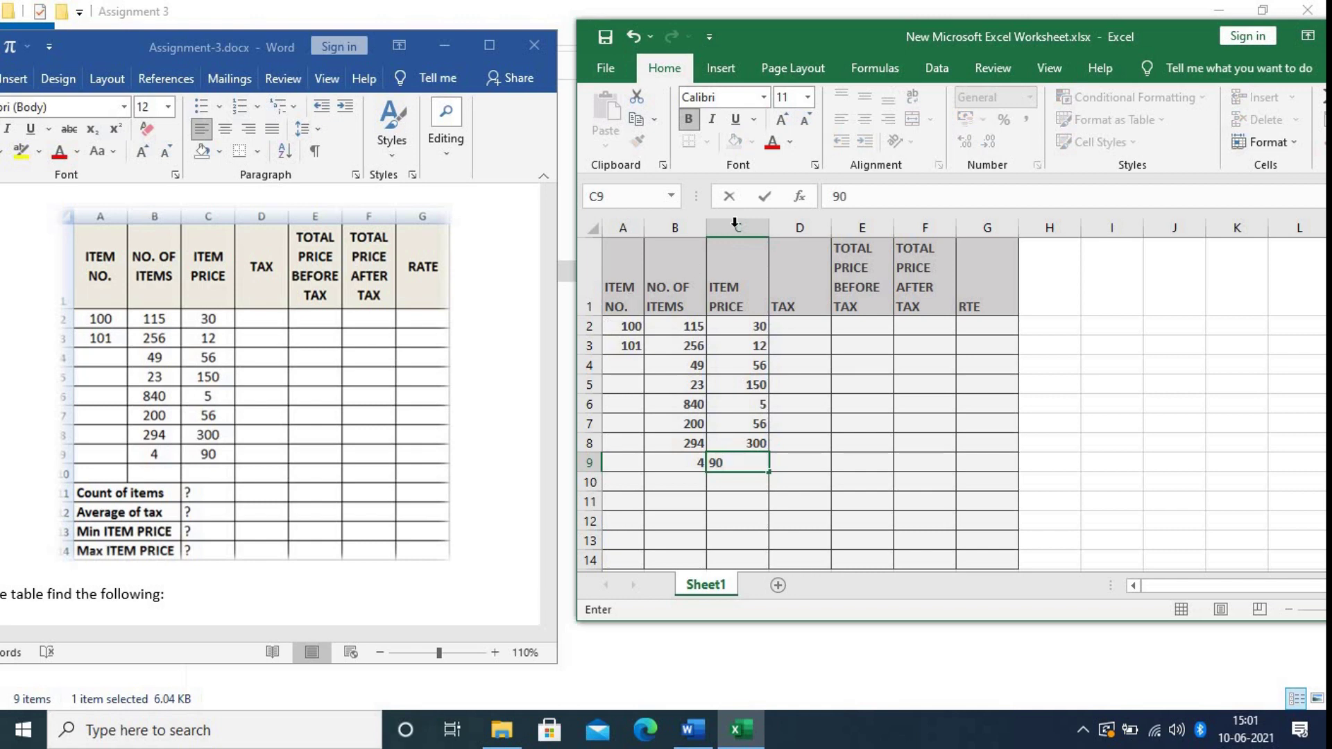
{"action": "left_click_drag", "start_coordinate": [784, 324], "coordinate": [965, 463]}
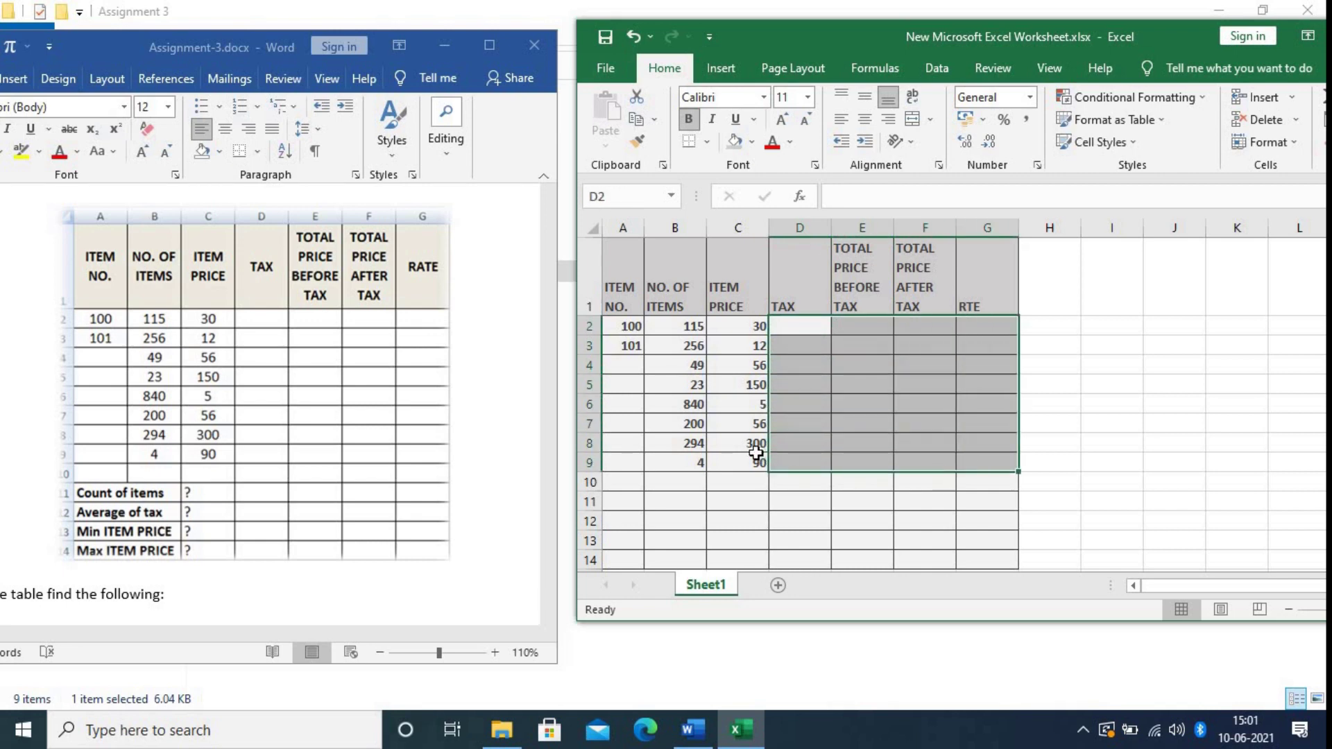
Merge and center cells A11:B11, and fill the merged format down through row 14.
{"action": "scroll", "coordinate": [742, 458], "scroll_direction": "down", "scroll_amount": 1}
{"action": "left_click", "coordinate": [672, 408]}
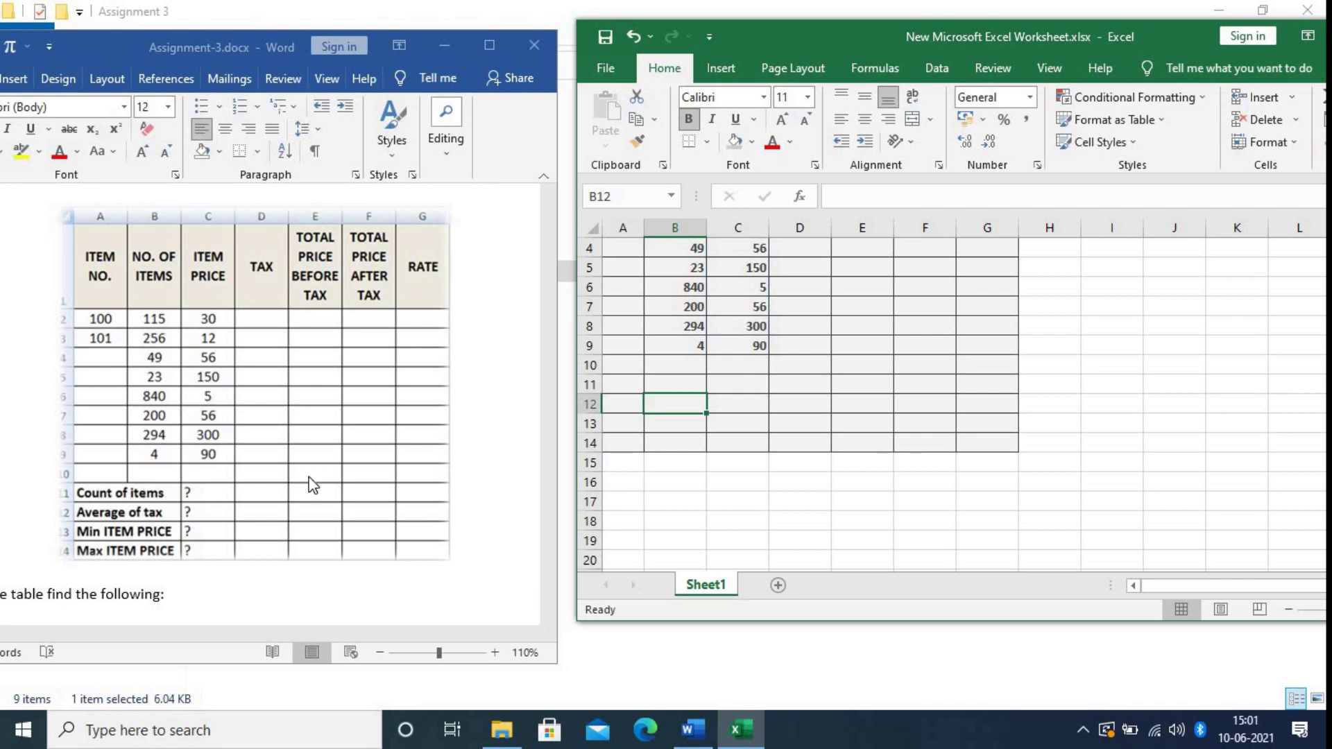
{"action": "left_click", "coordinate": [634, 385]}
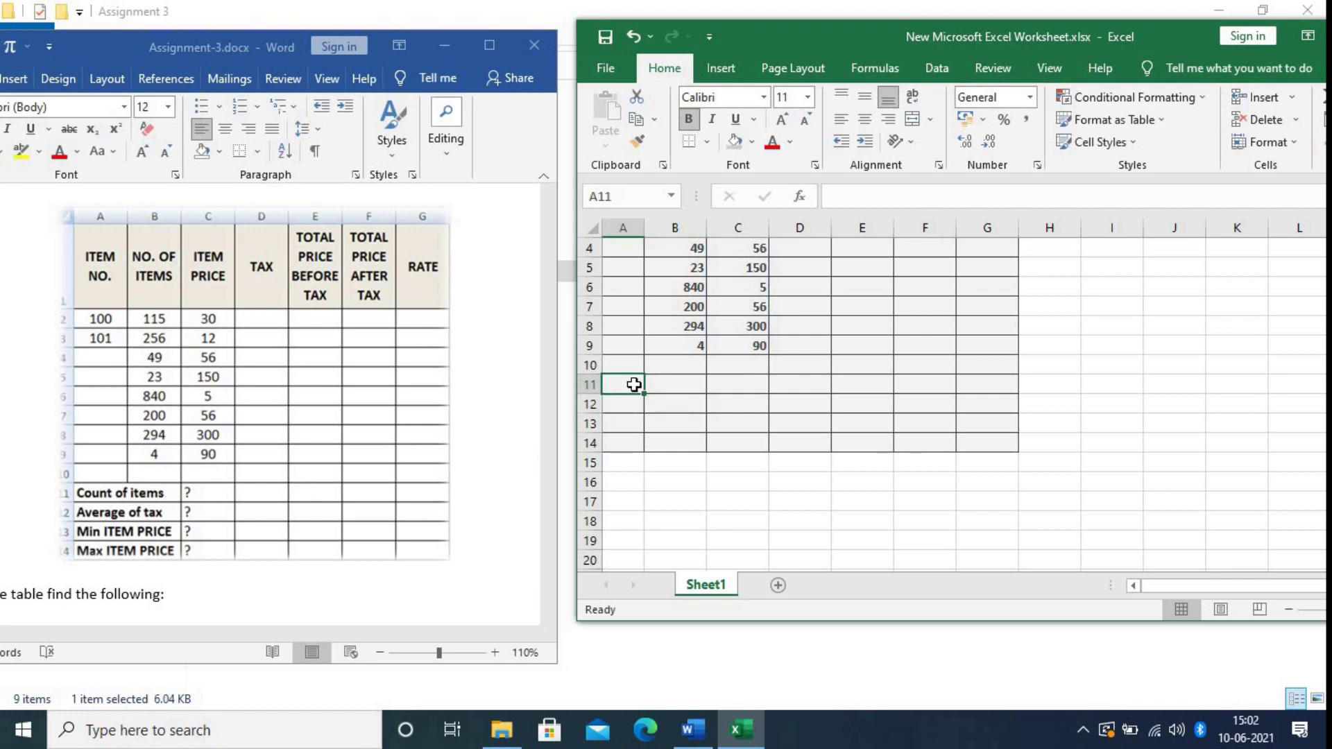
{"action": "left_click_drag", "start_coordinate": [634, 384], "coordinate": [689, 389]}
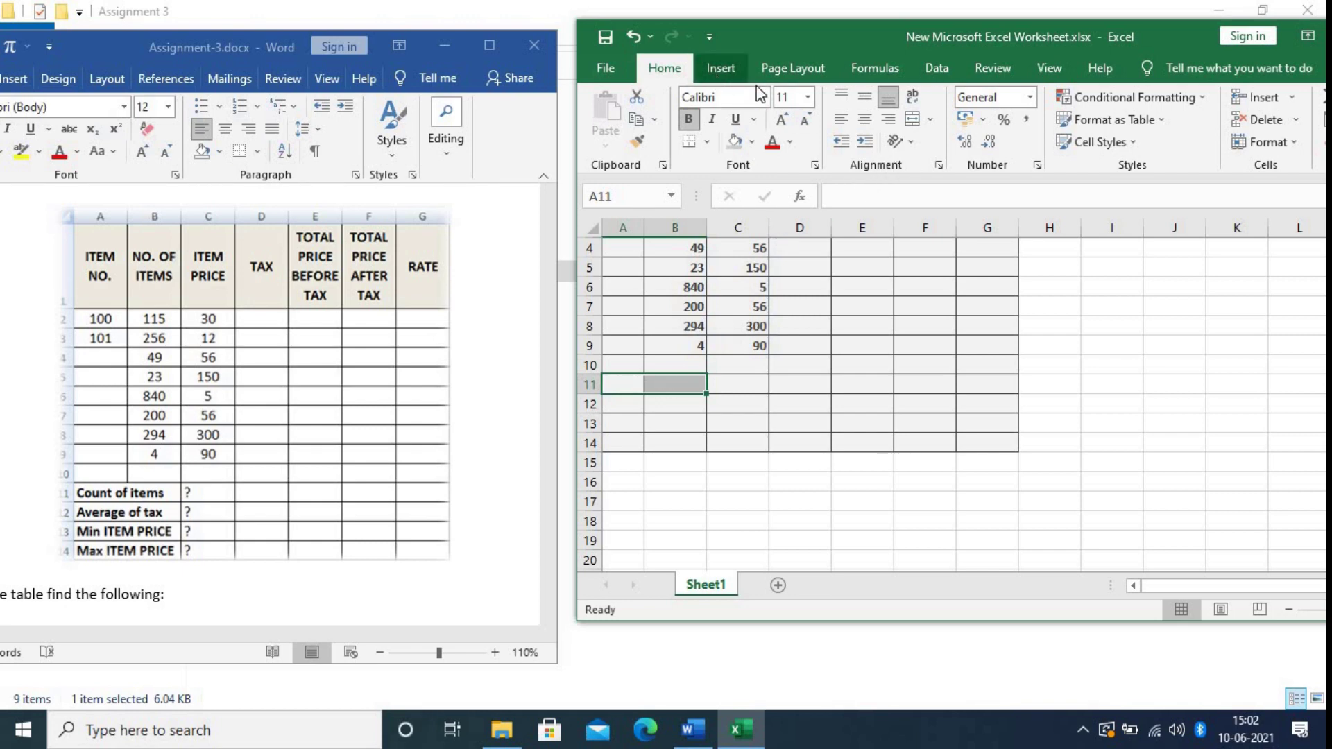
{"action": "left_click", "coordinate": [930, 121]}
{"action": "left_click", "coordinate": [971, 140]}
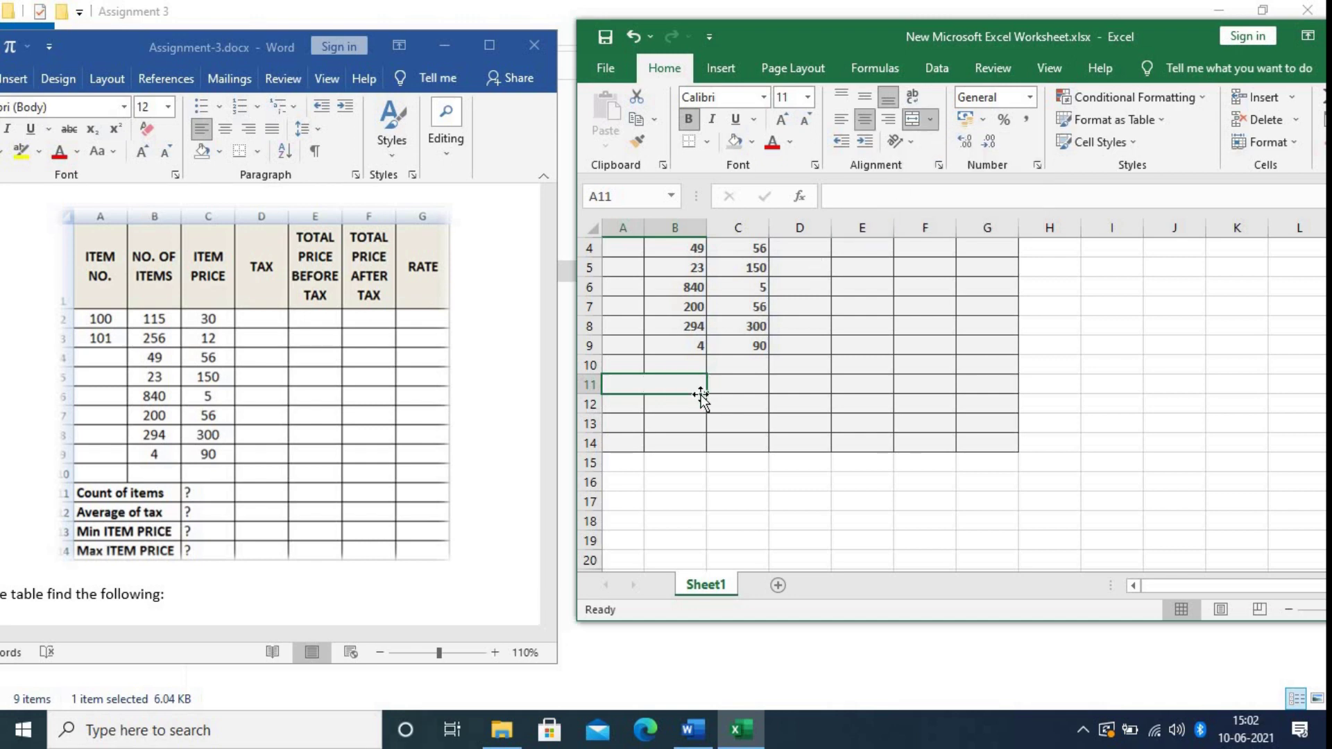
{"action": "mouse_move", "coordinate": [706, 395]}
{"action": "left_mouse_down"}
{"action": "mouse_move", "coordinate": [702, 420]}
{"action": "mouse_move", "coordinate": [707, 394]}
{"action": "left_mouse_up"}
{"action": "left_click_drag", "start_coordinate": [707, 394], "coordinate": [715, 448]}
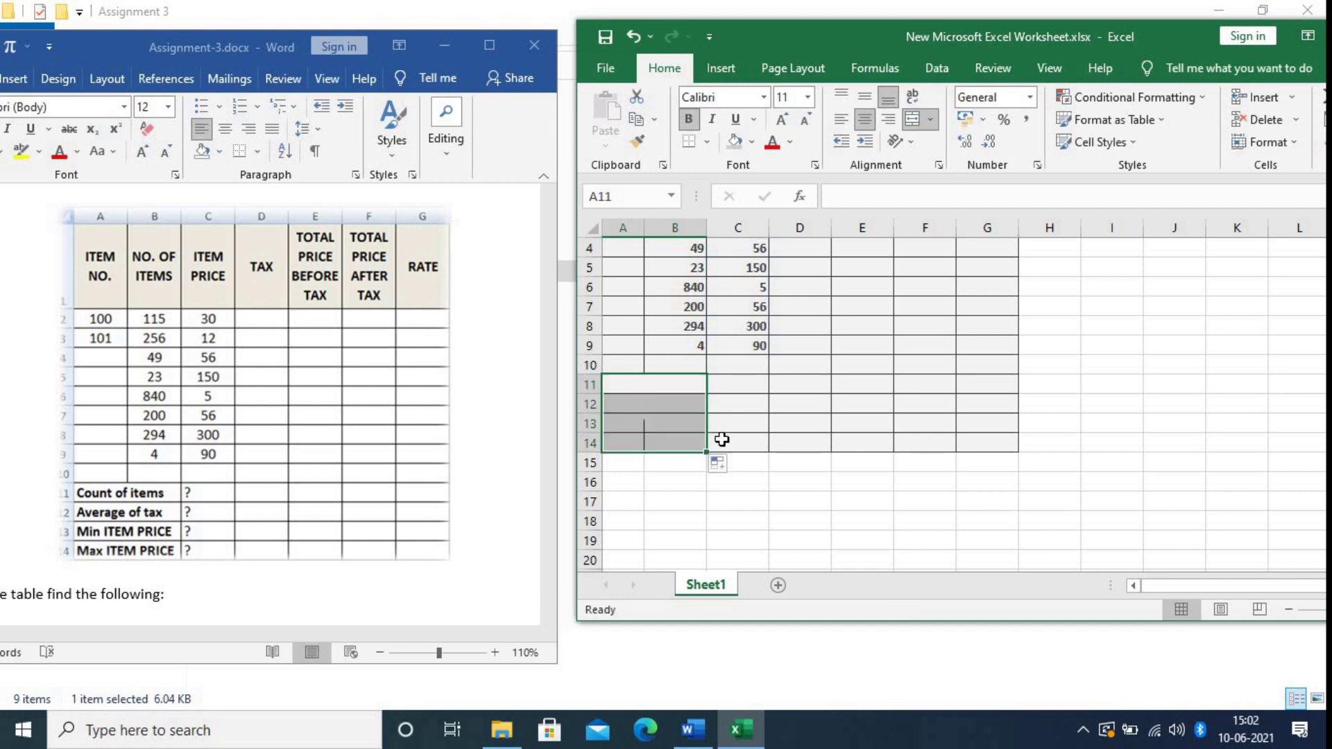
Enter the label "Count of items" in the merged cell A11.
{"action": "double_click", "coordinate": [660, 384]}
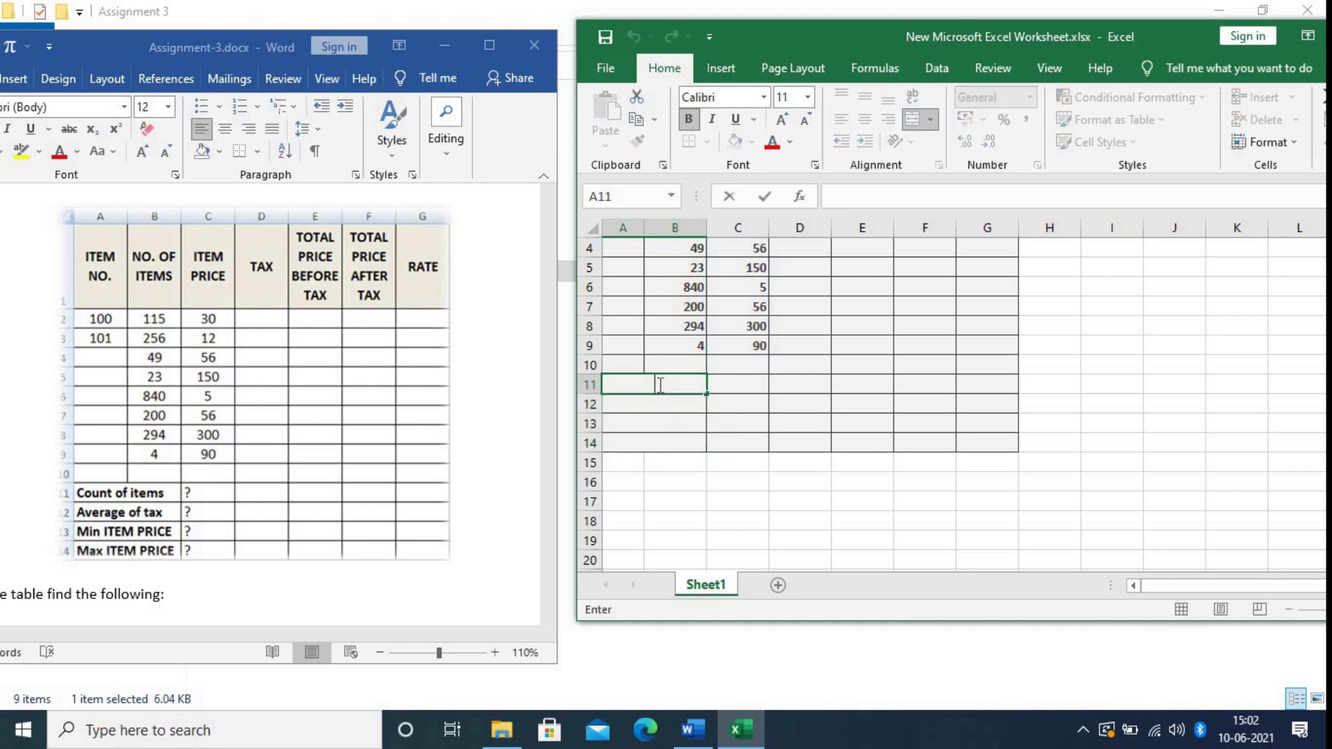
{"action": "type", "text": "c"}
{"action": "key", "text": "BackSpace"}
{"action": "type", "text": "Count of"}
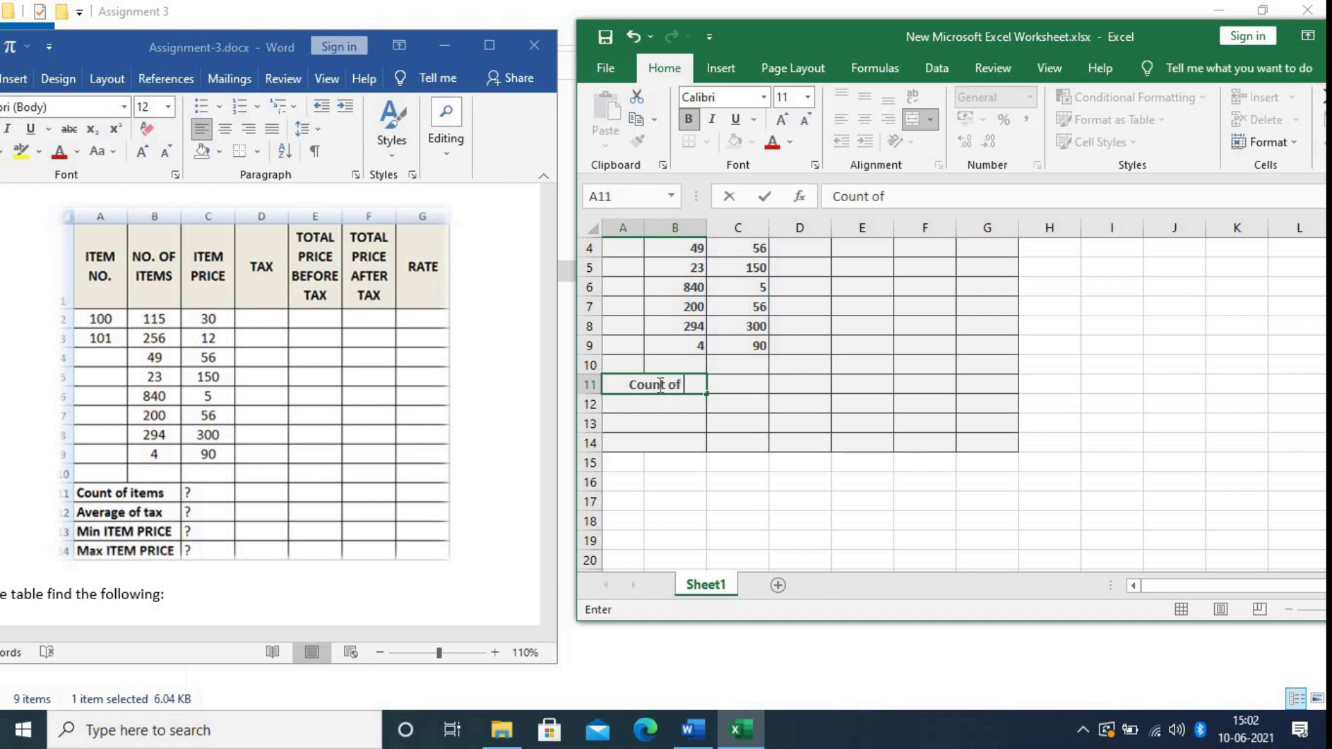
{"action": "type", "text": " items"}
{"action": "key", "text": "Return"}
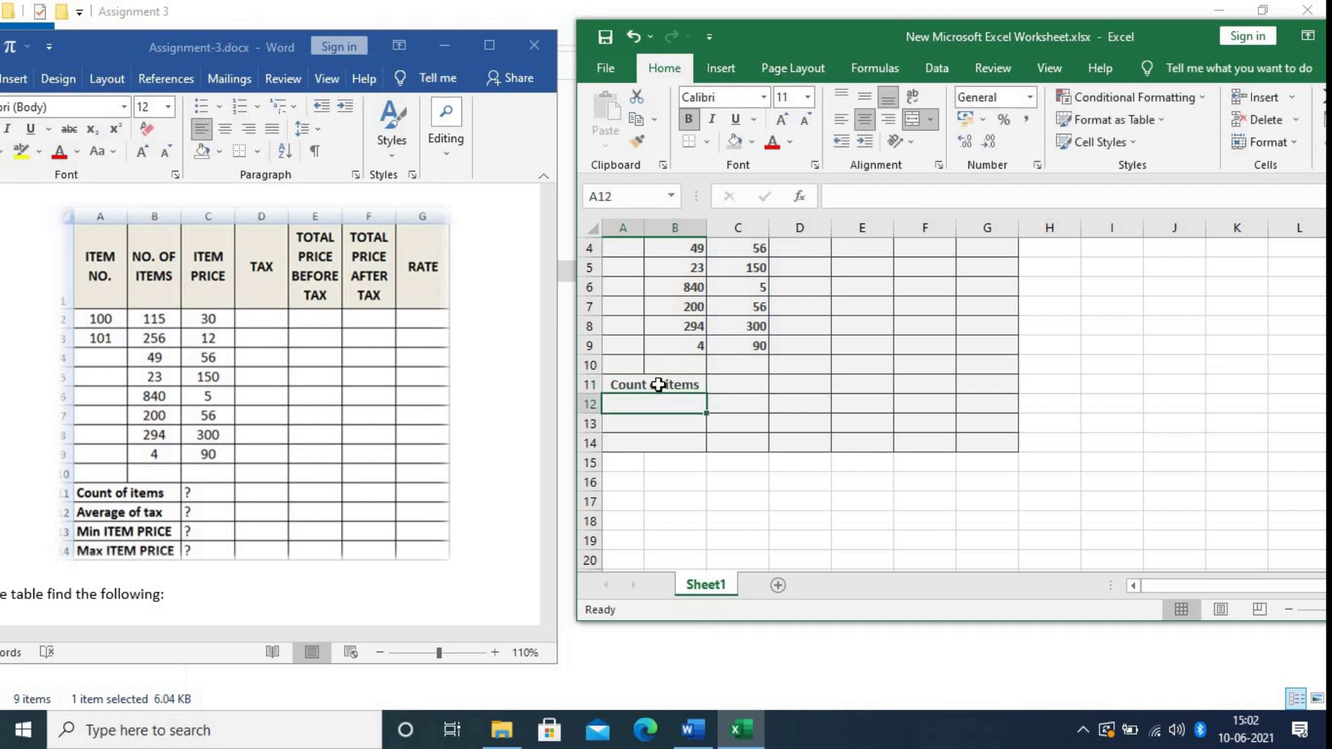
Enter the label "Average of tax" in the merged cell A12.
{"action": "type", "text": "A"}
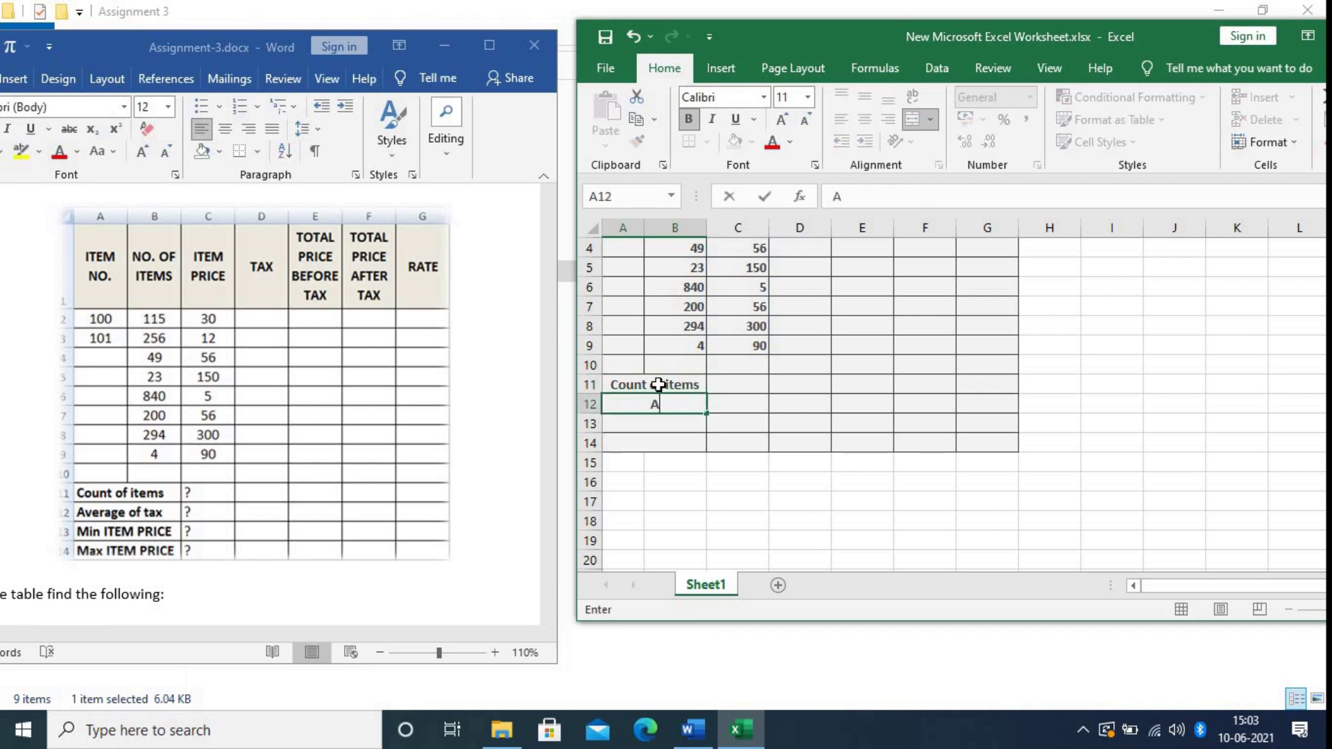
{"action": "type", "text": "verage o"}
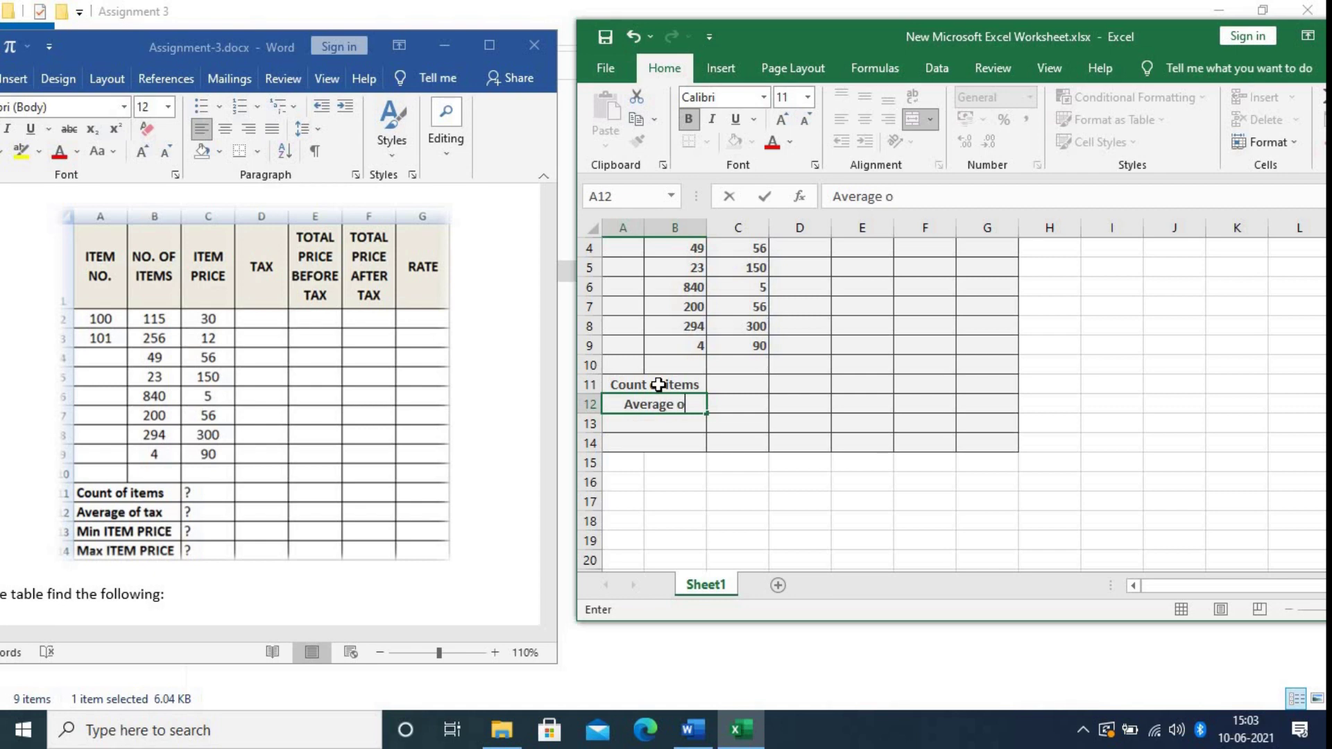
{"action": "type", "text": "f tax"}
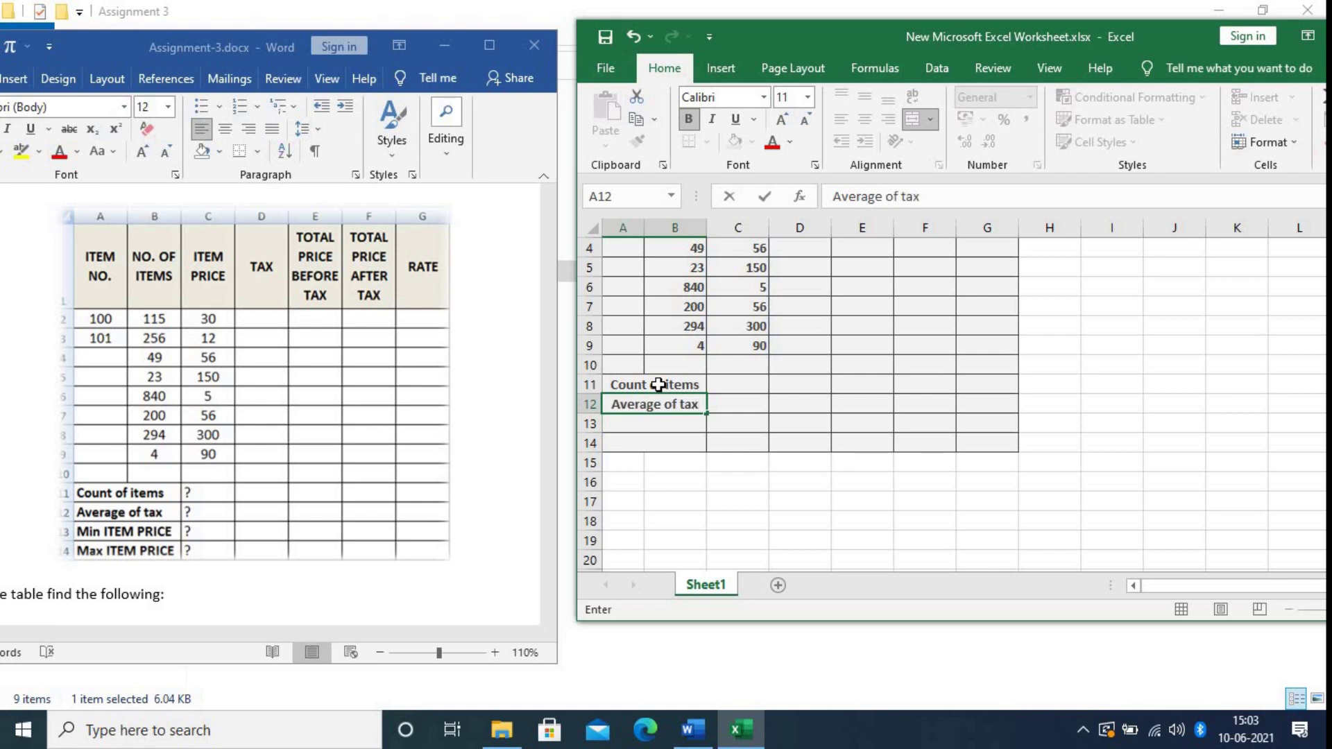
{"action": "key", "text": "Return"}
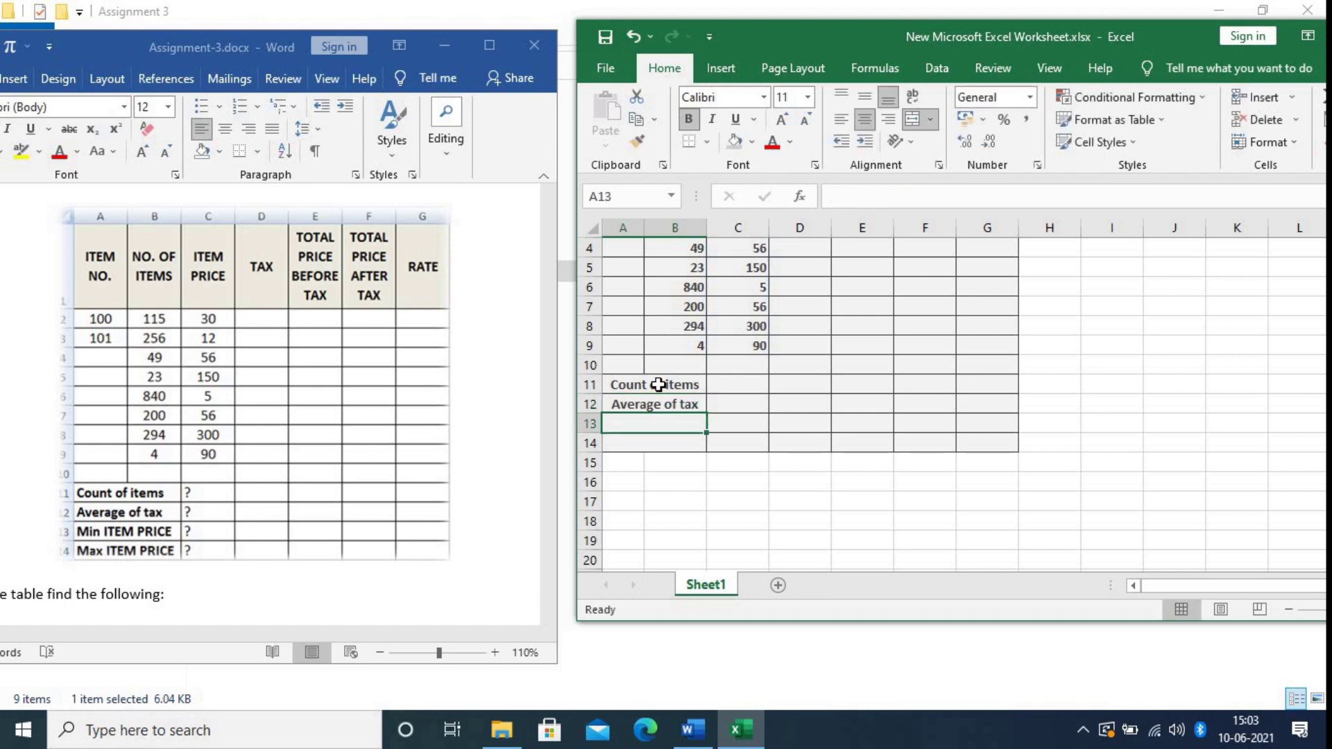
Enter the labels "Min ITEM PRICE" in A13 and "Max ITEM PRICE" in A14, and put a "?" placeholder in cells C11 to C14.
{"action": "type", "text": "Min ITEM PRICE"}
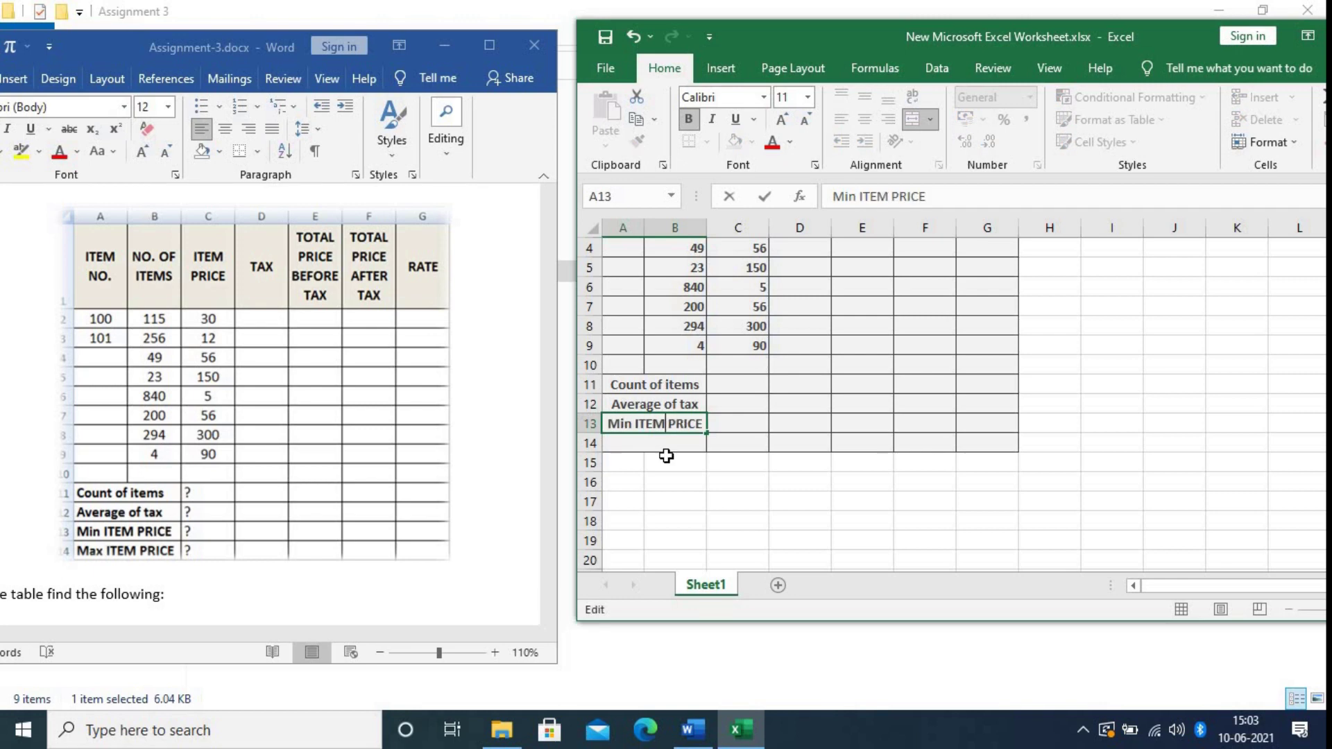
{"action": "key", "text": "Return"}
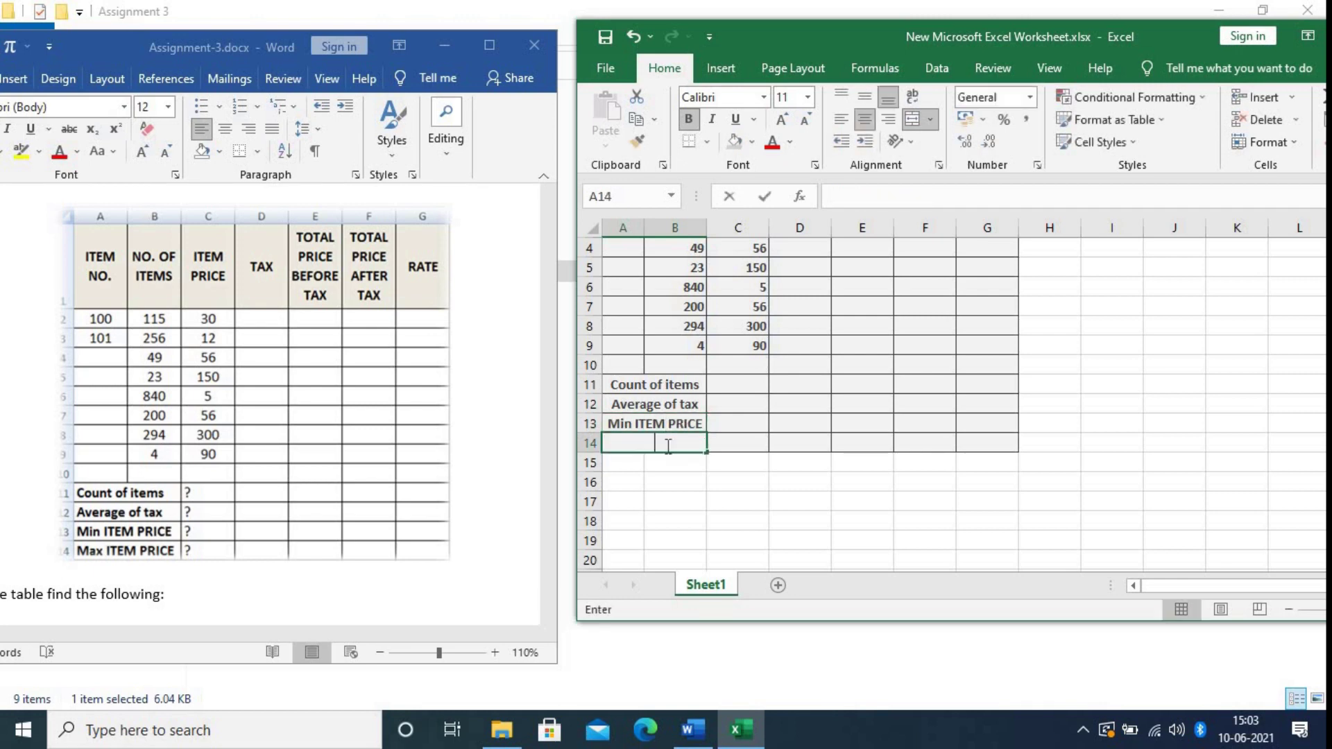
{"action": "type", "text": "Max"}
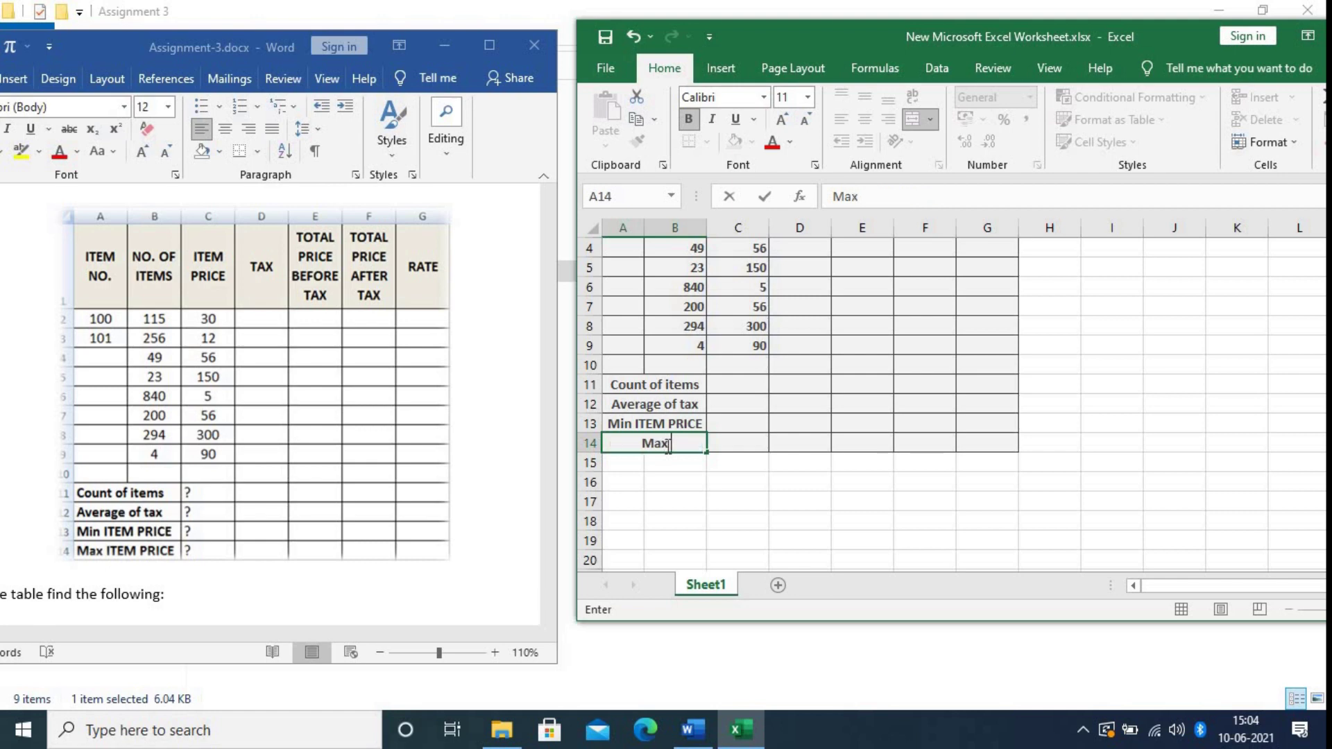
{"action": "type", "text": " ITEM PRI"}
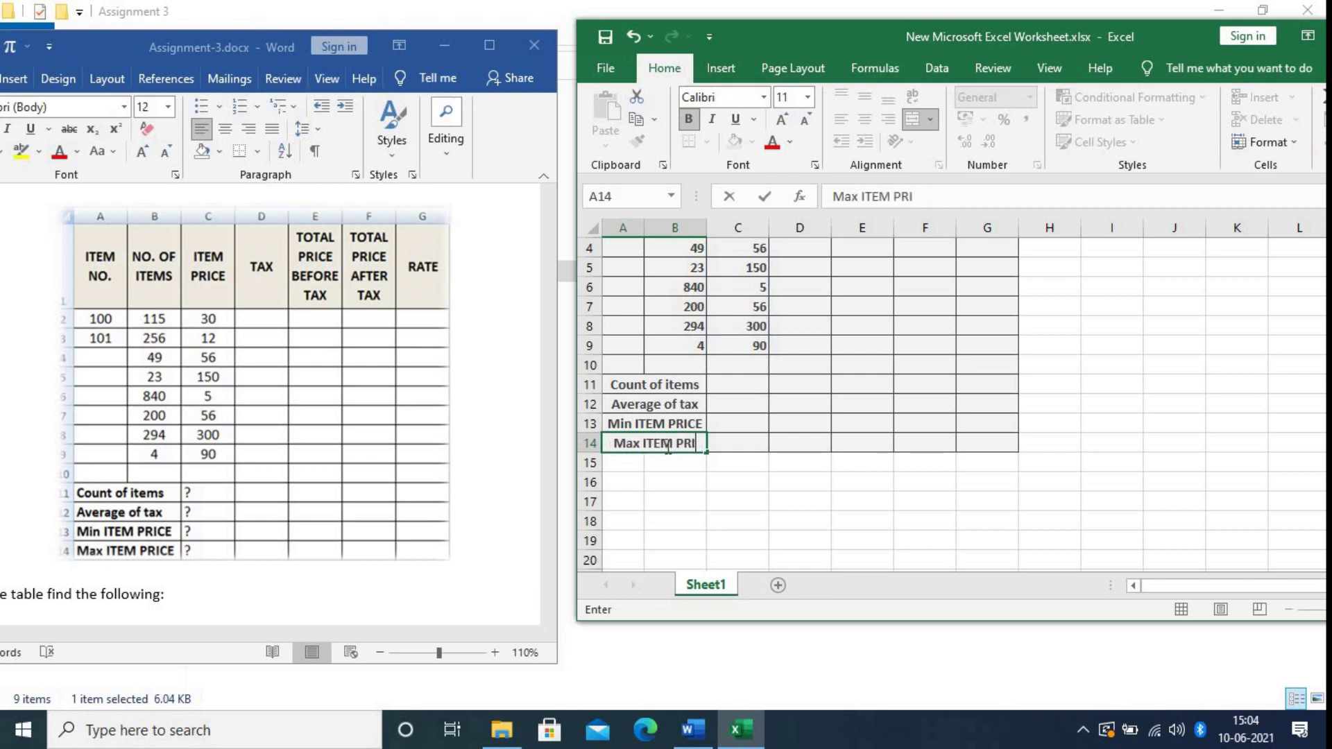
{"action": "type", "text": "CE"}
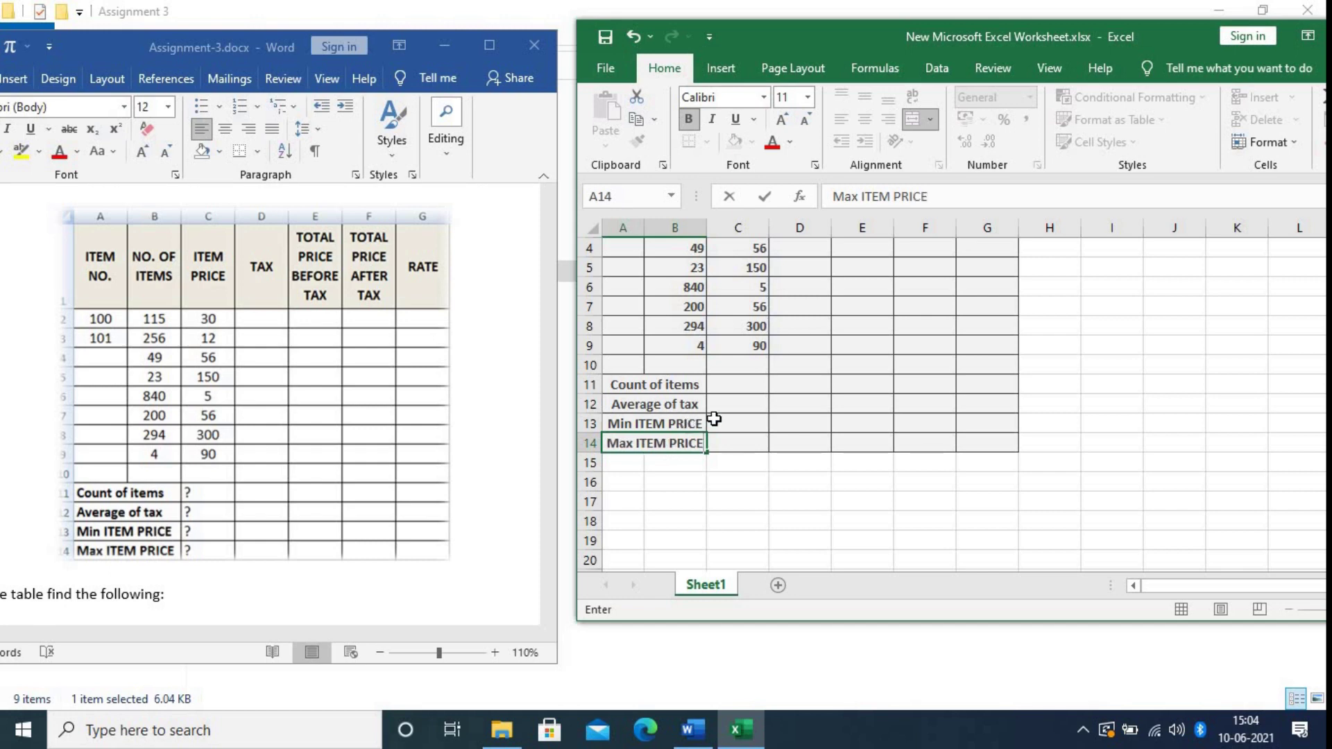
{"action": "left_click", "coordinate": [761, 389]}
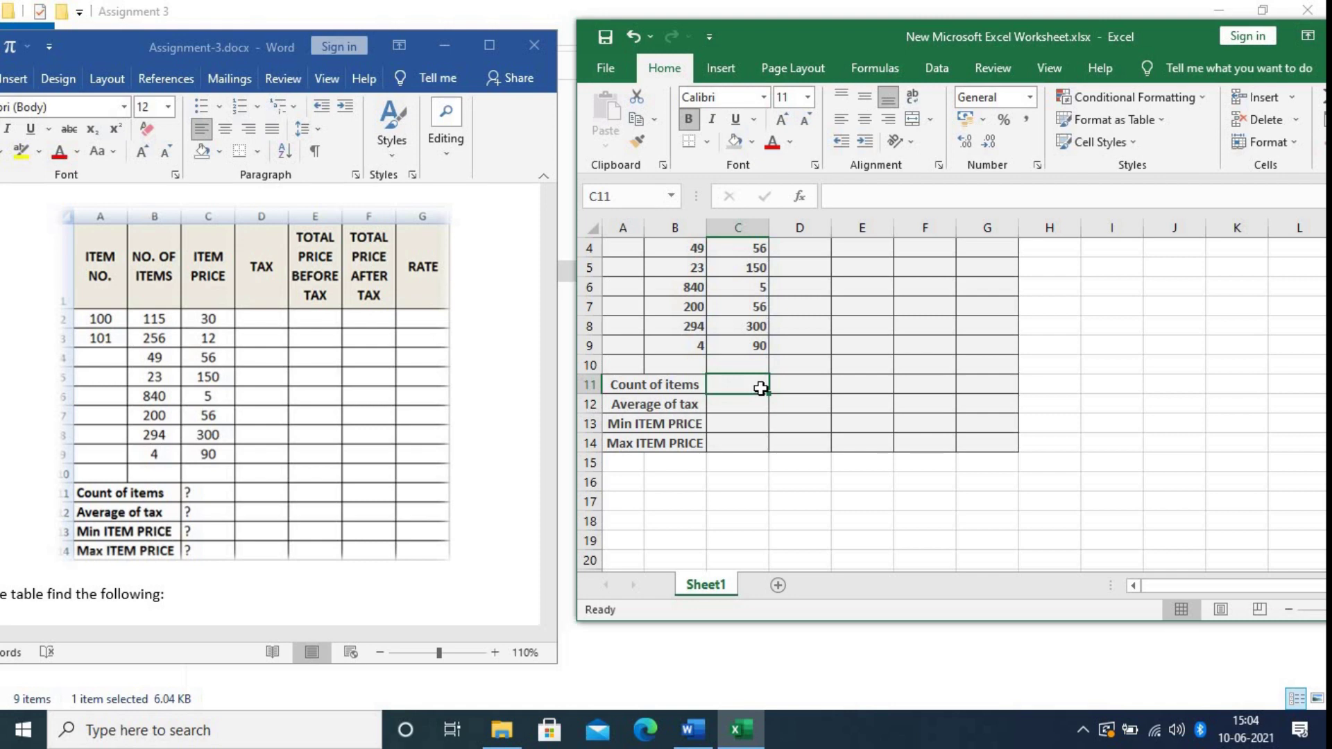
{"action": "type", "text": "?"}
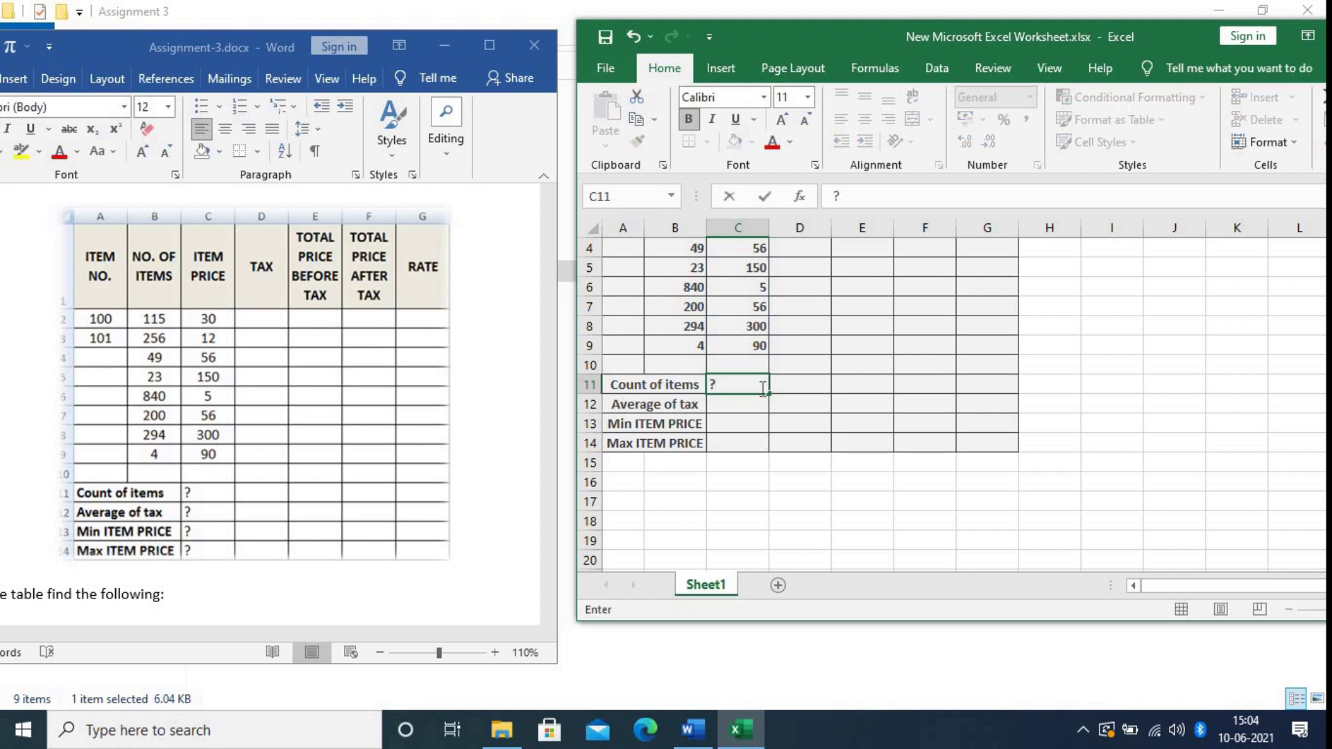
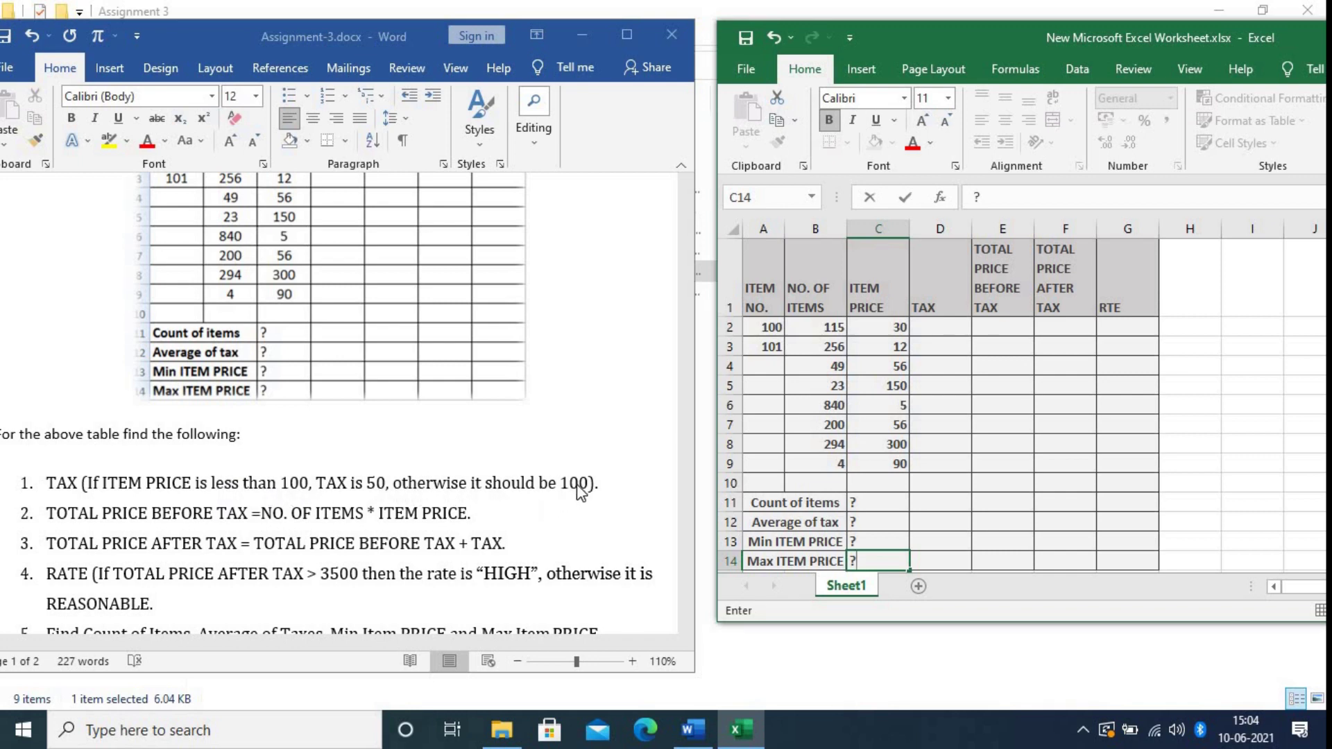
Calculate the tax in D2 with the formula =IF(C2<100,50,100) and fill it down to D9.
{"action": "left_click", "coordinate": [938, 328]}
{"action": "double_click", "coordinate": [938, 328]}
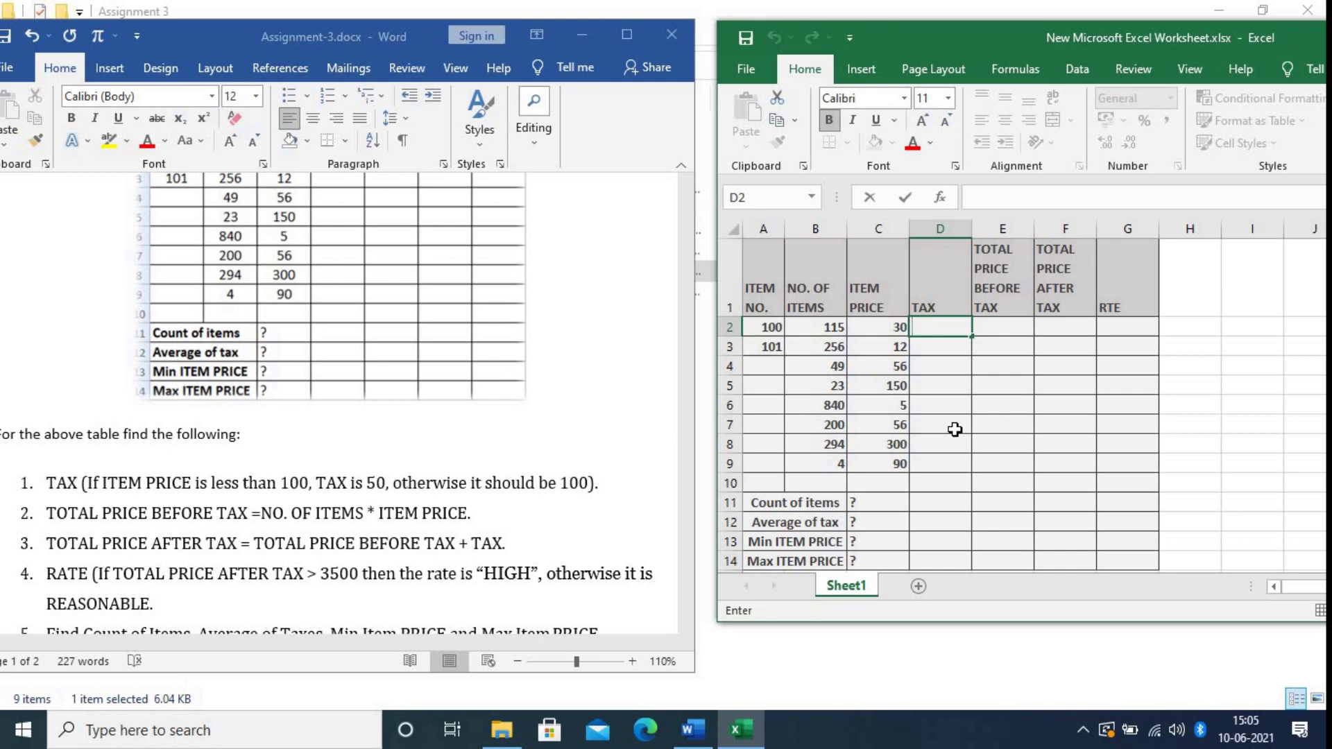
{"action": "type", "text": "=I"}
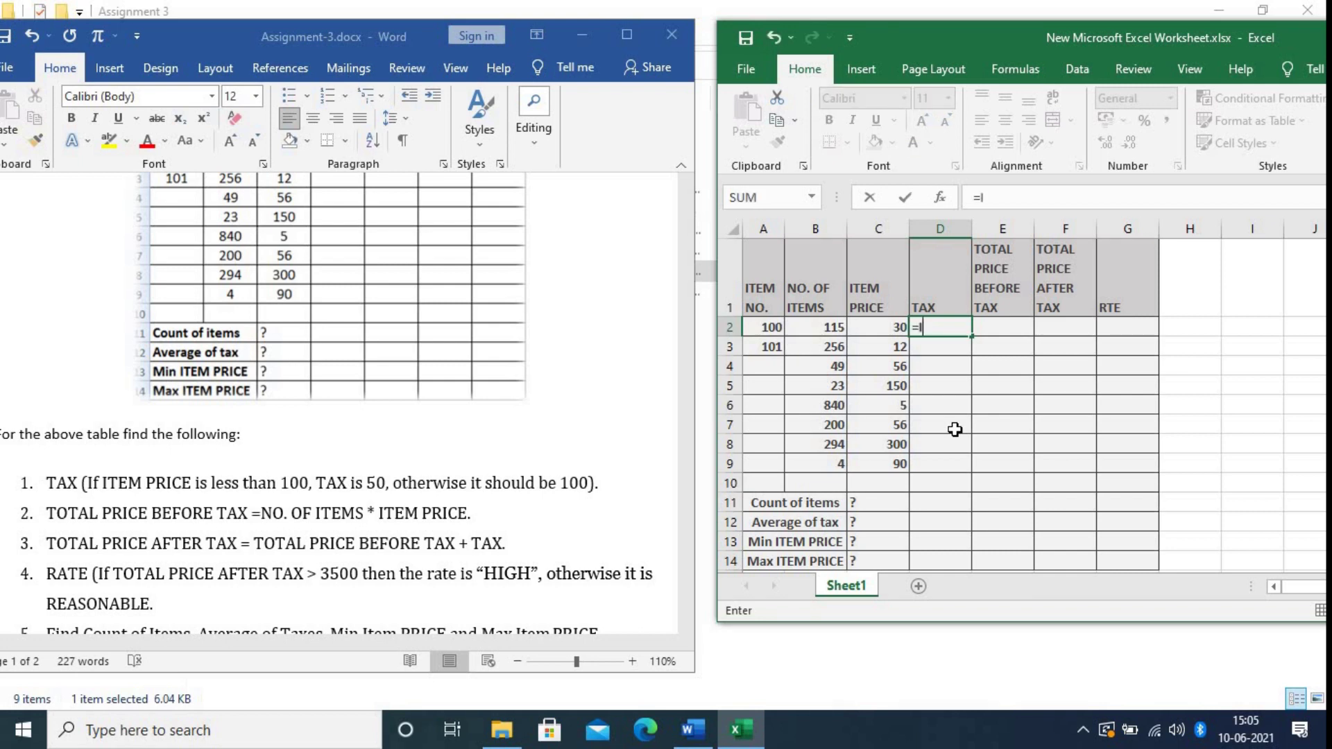
{"action": "type", "text": "F"}
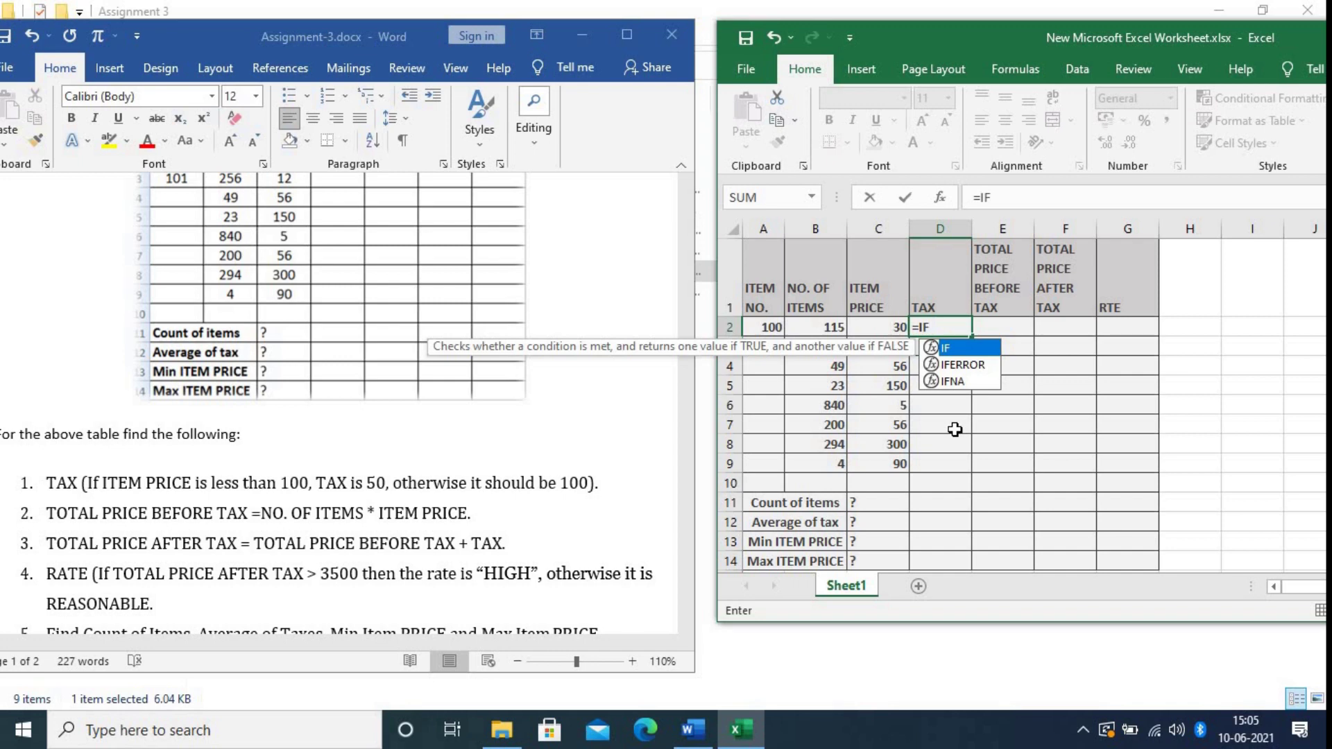
{"action": "double_click", "coordinate": [948, 350]}
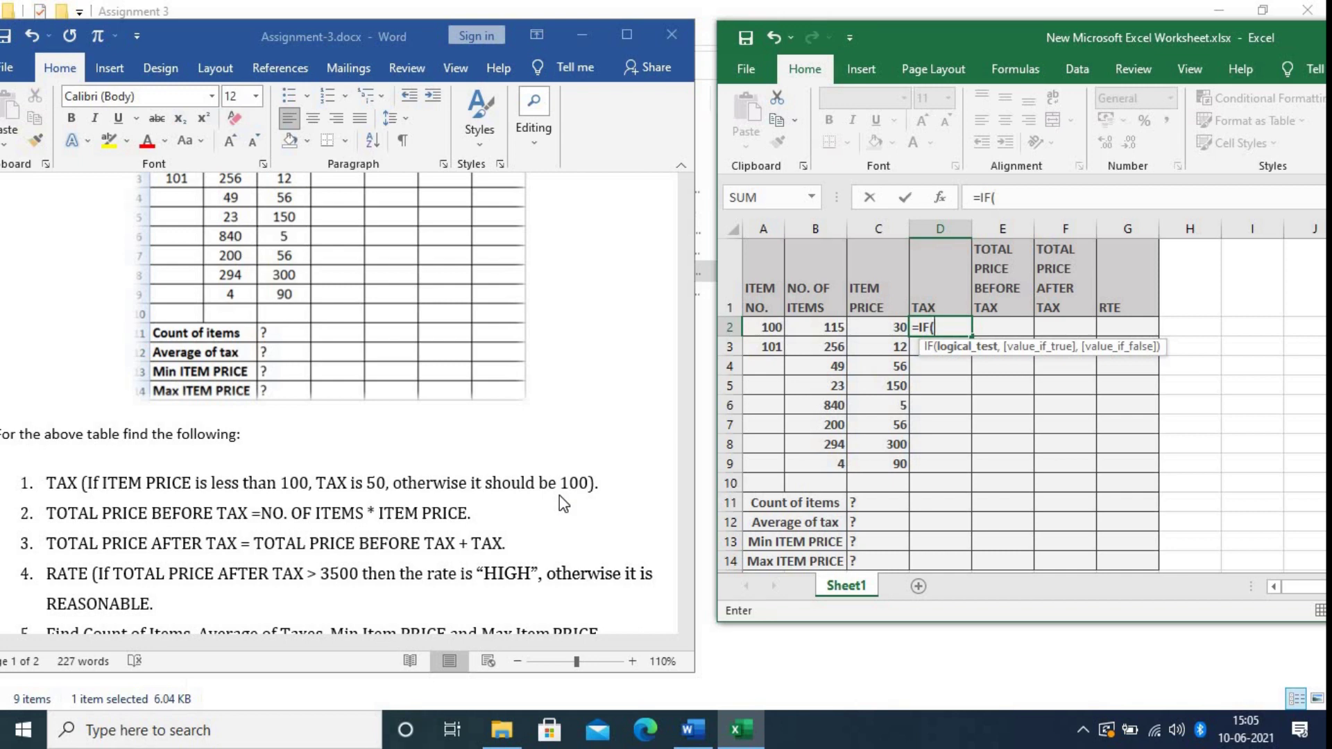
{"action": "left_click", "coordinate": [888, 331]}
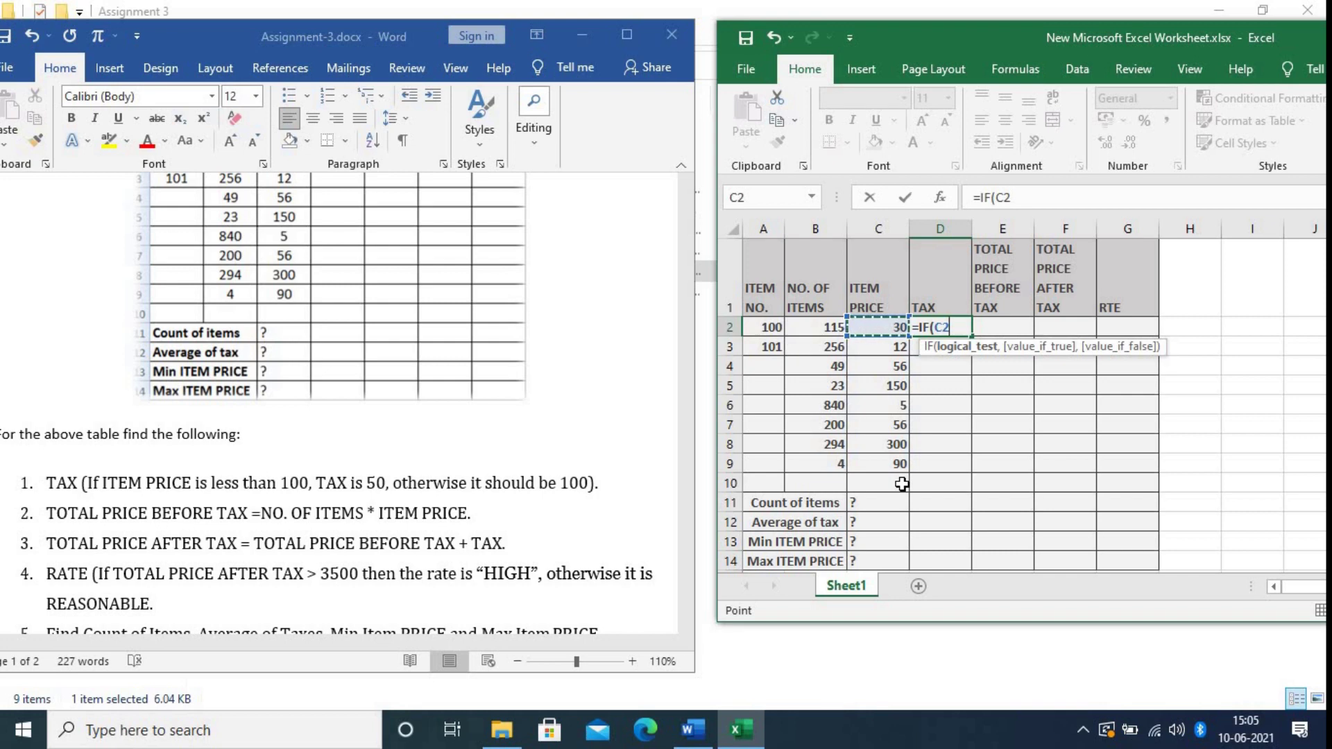
{"action": "type", "text": "<100"}
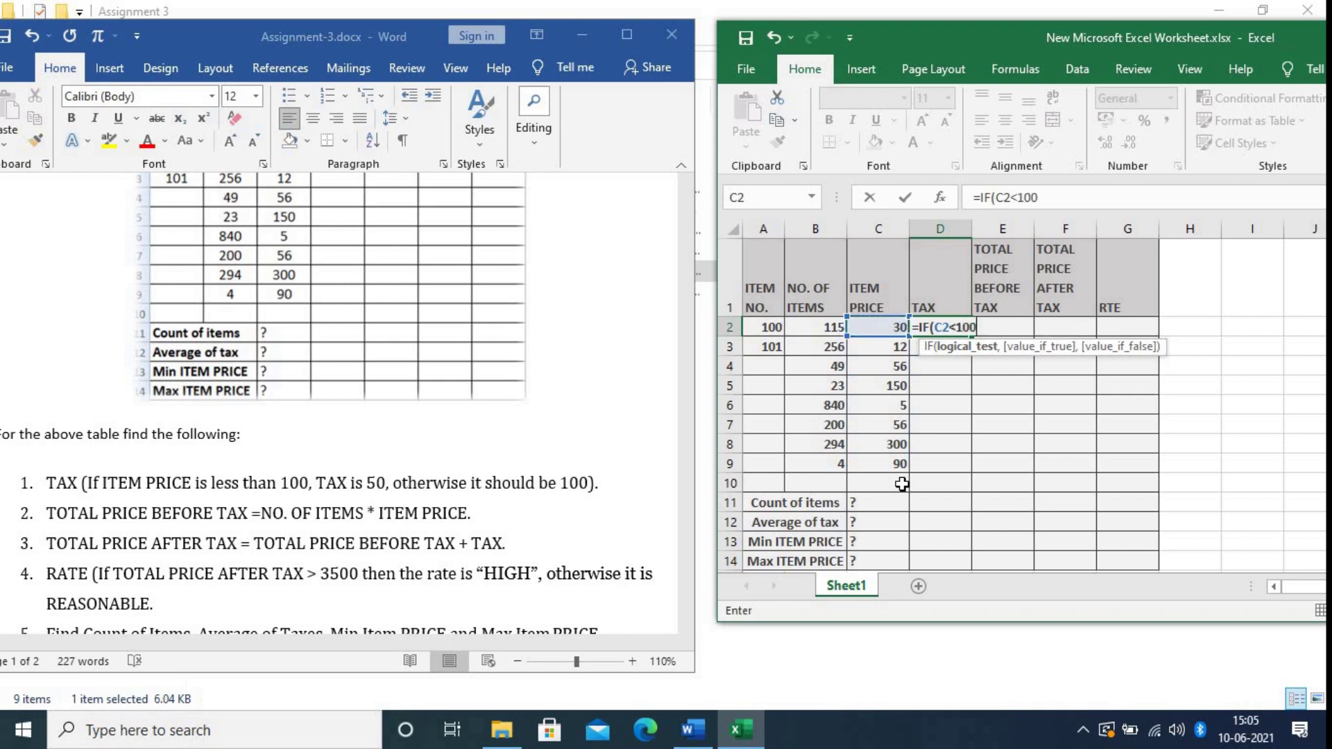
{"action": "type", "text": ","}
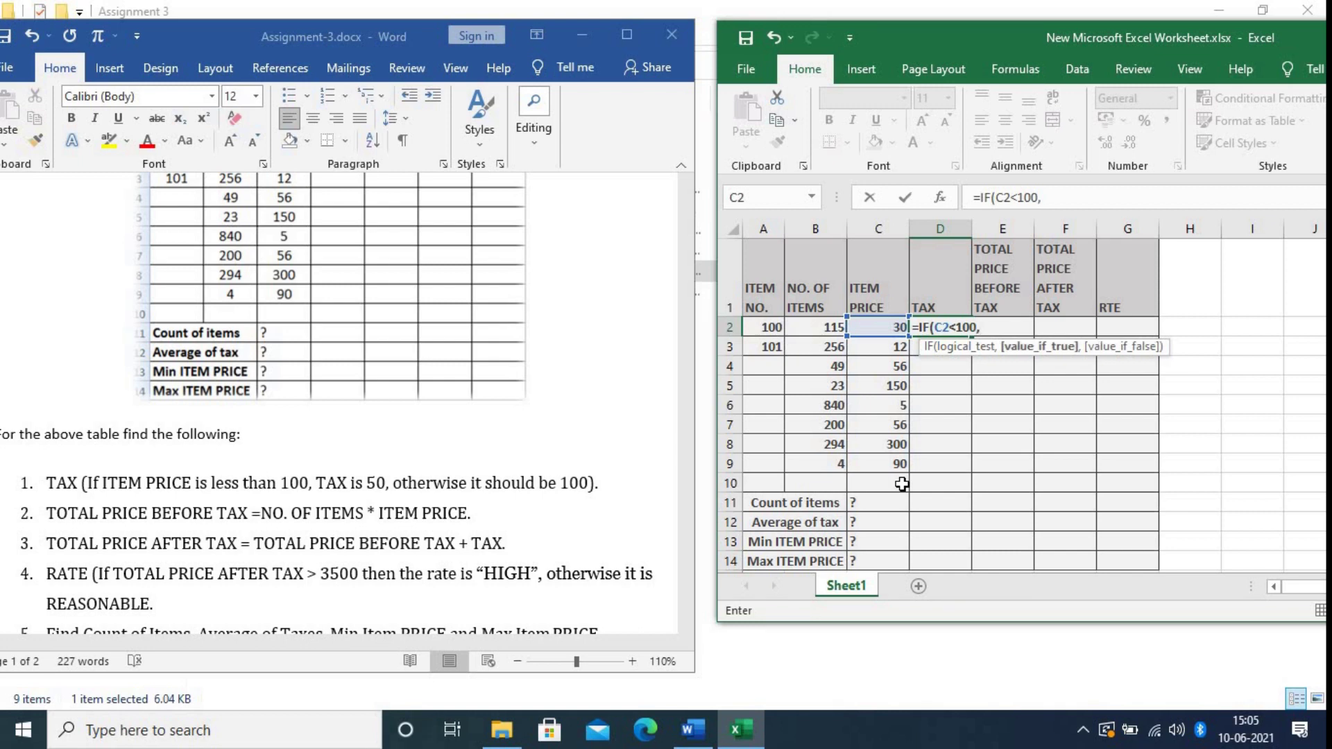
{"action": "type", "text": "50,"}
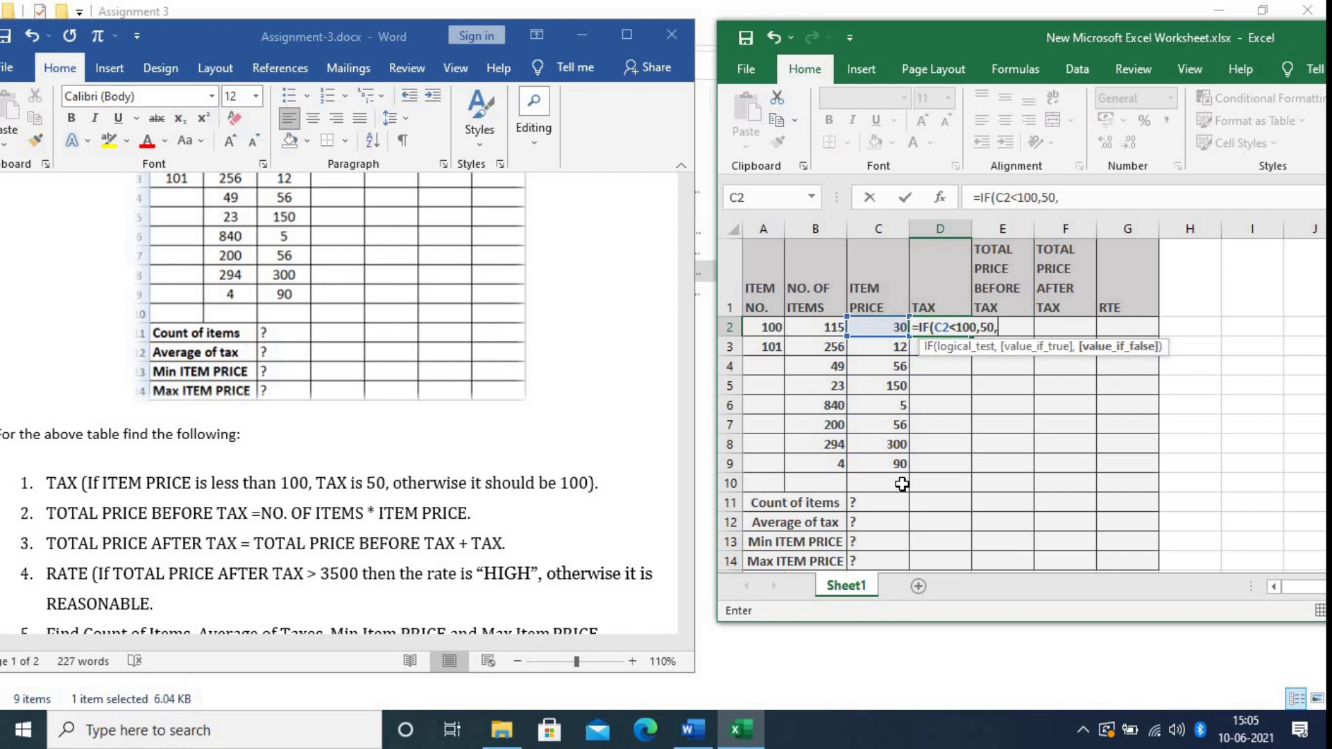
{"action": "type", "text": "100)"}
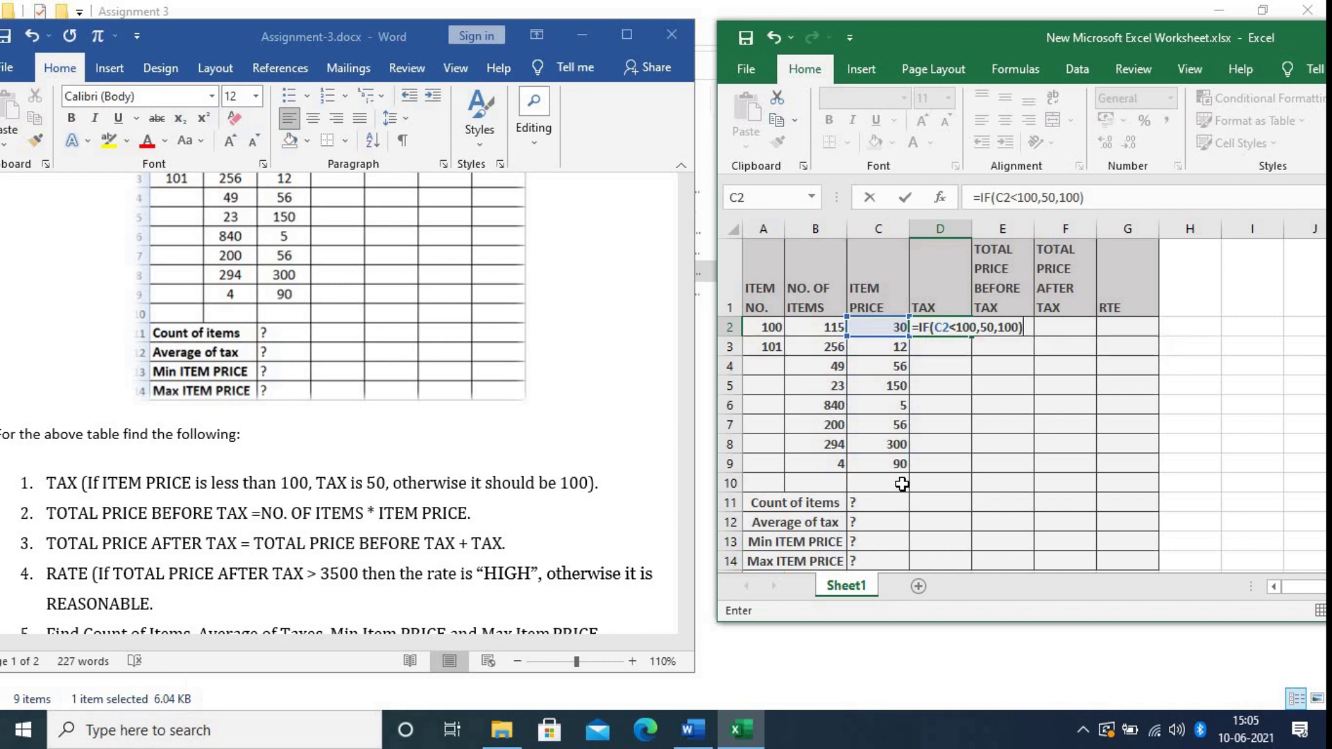
{"action": "key", "text": "Return"}
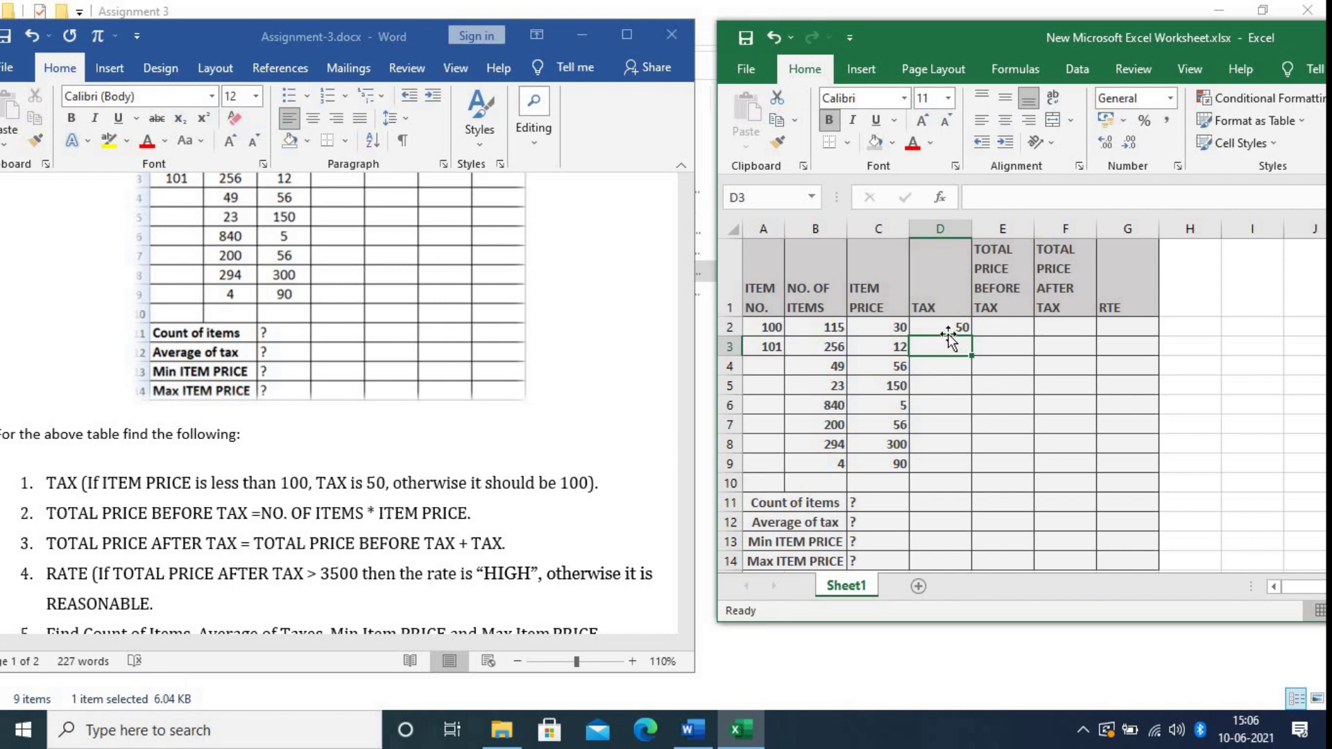
{"action": "left_click", "coordinate": [930, 325]}
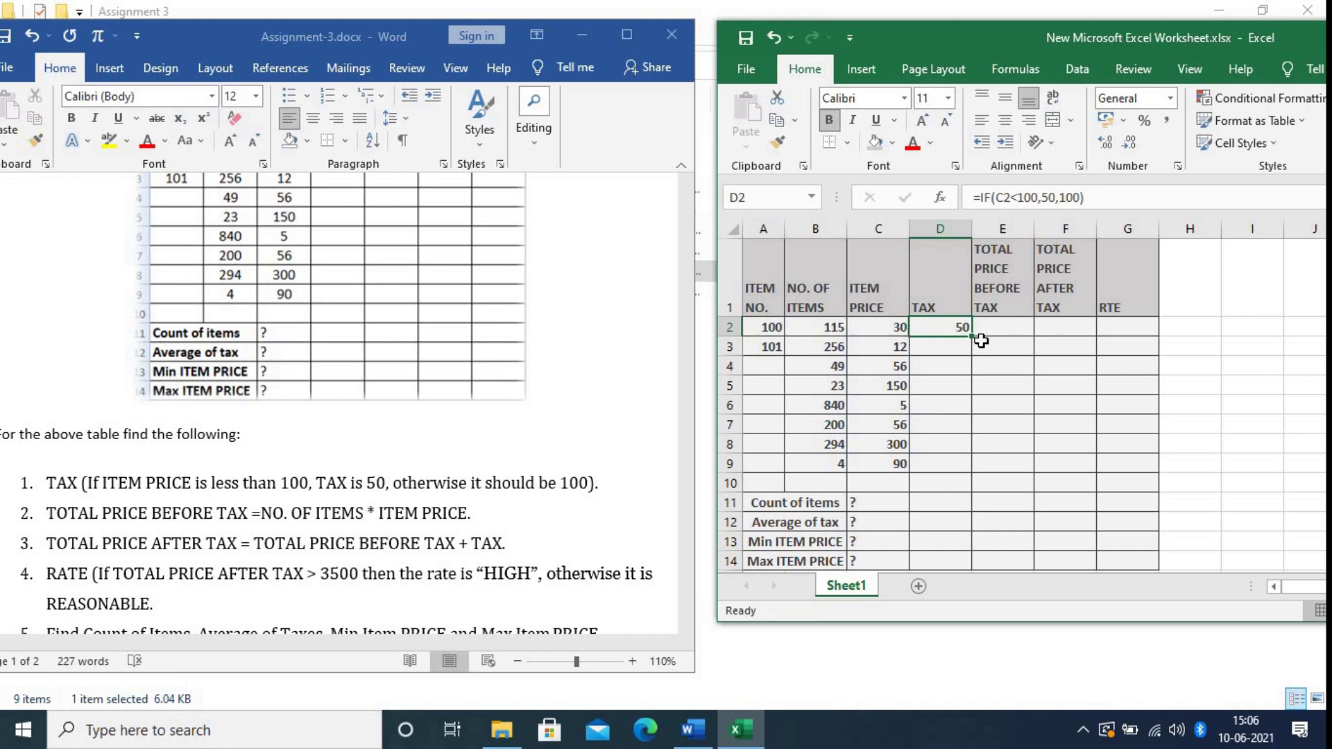
{"action": "left_click_drag", "start_coordinate": [974, 338], "coordinate": [973, 471]}
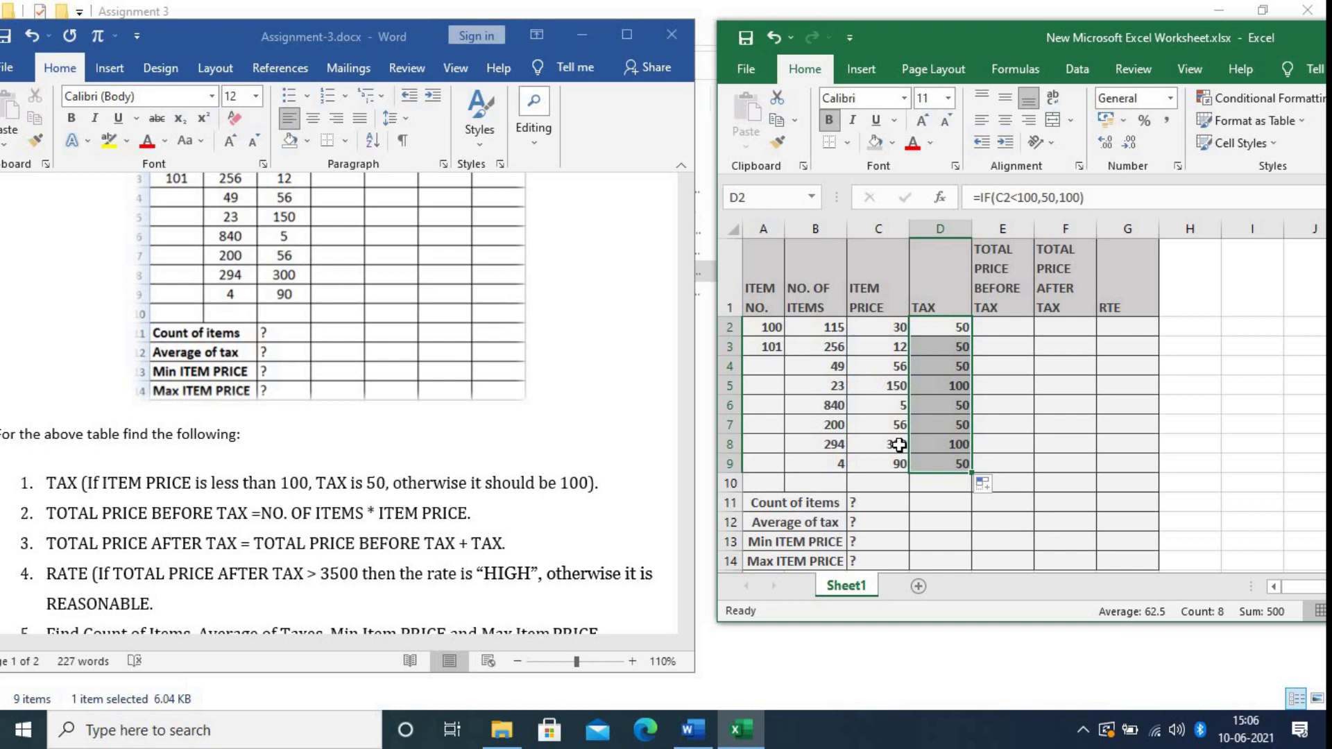
Calculate the total price before tax in E2 with the formula =B2*C2 and fill it down to E9.
{"action": "scroll", "coordinate": [614, 358], "scroll_direction": "up", "scroll_amount": 3}
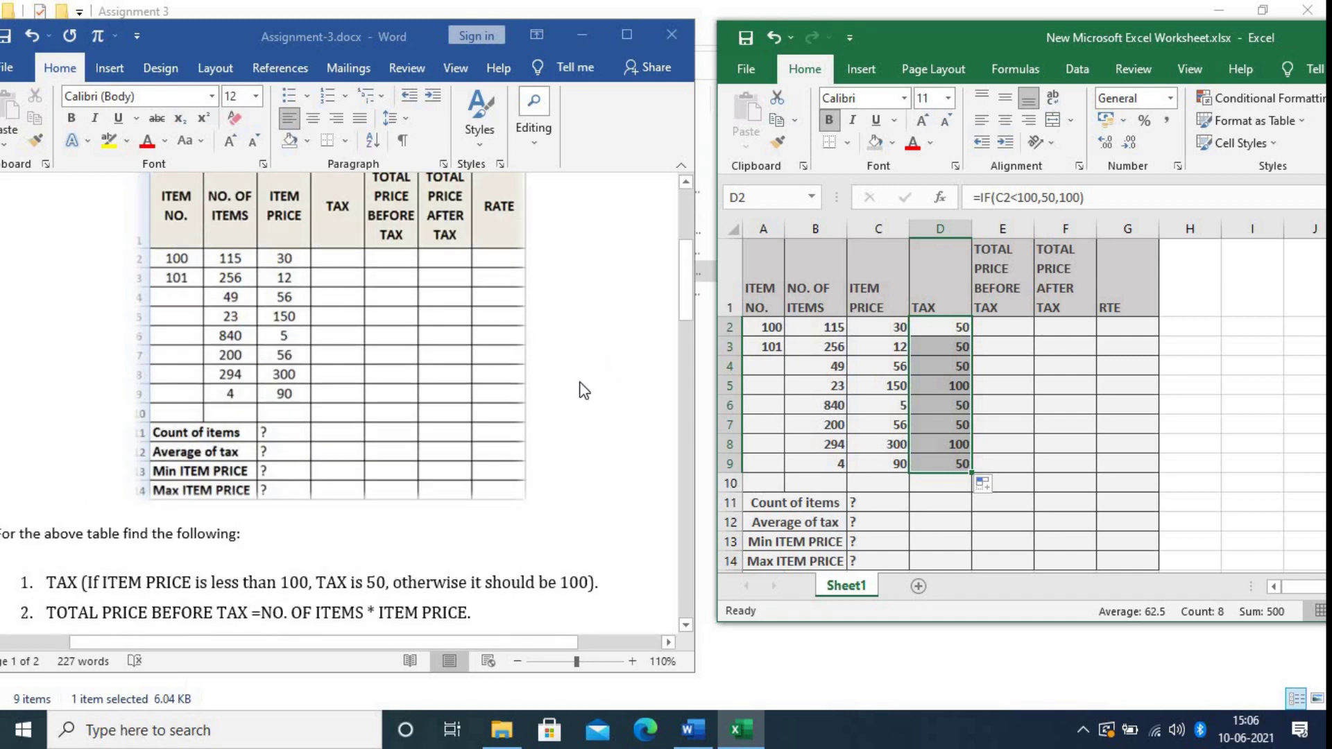
{"action": "scroll", "coordinate": [585, 391], "scroll_direction": "down", "scroll_amount": 2}
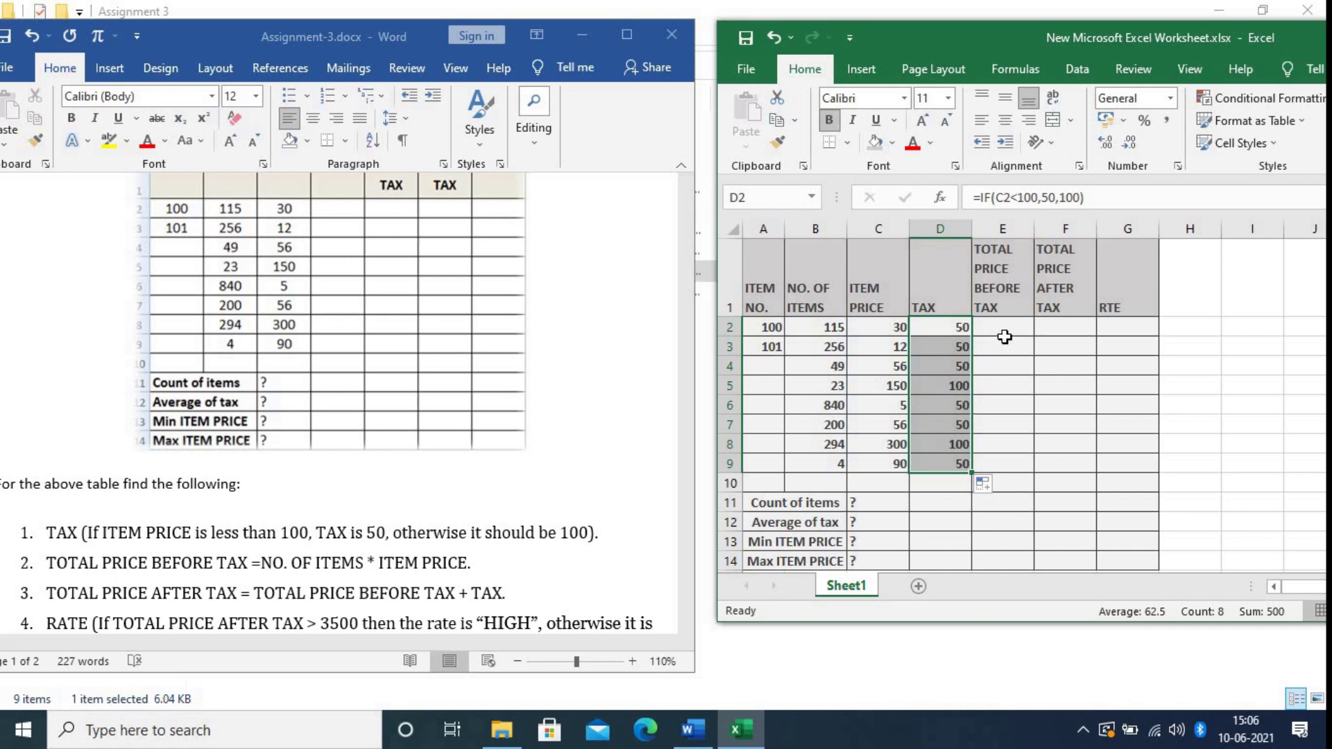
{"action": "left_click", "coordinate": [992, 278]}
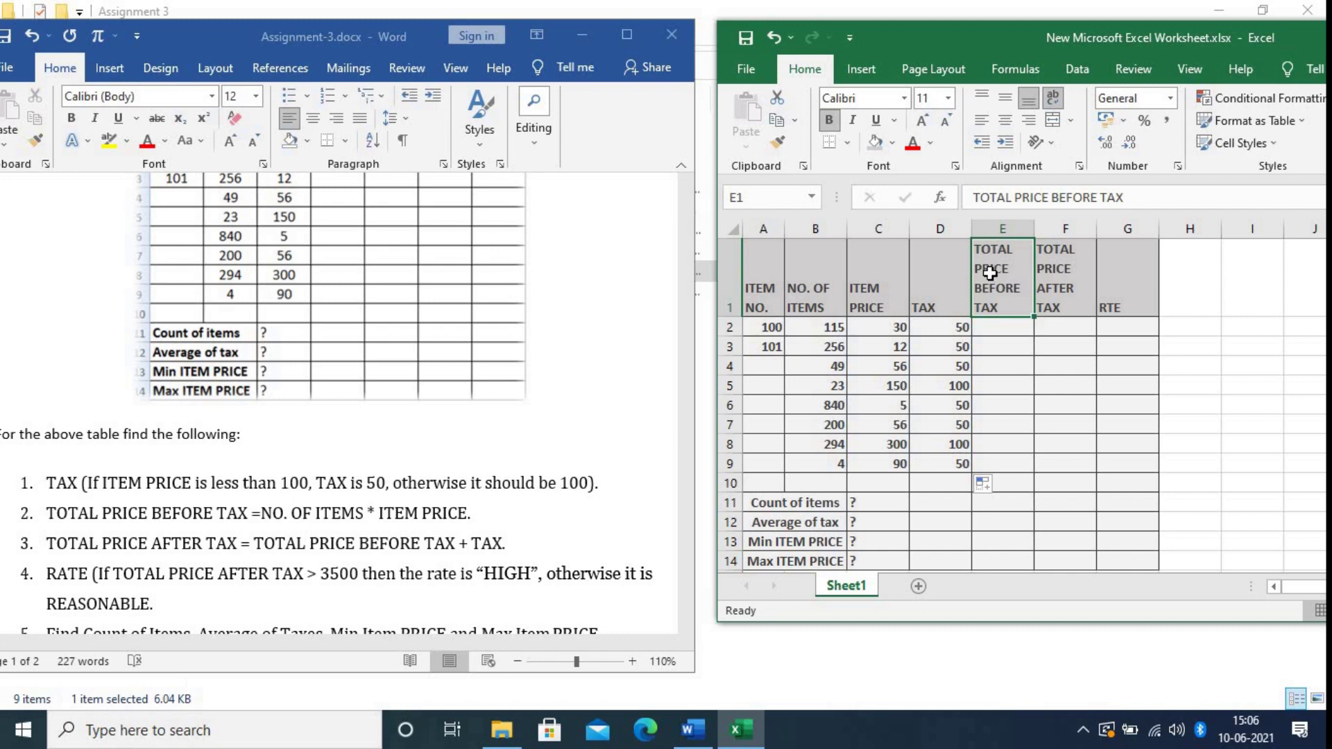
{"action": "double_click", "coordinate": [1005, 328]}
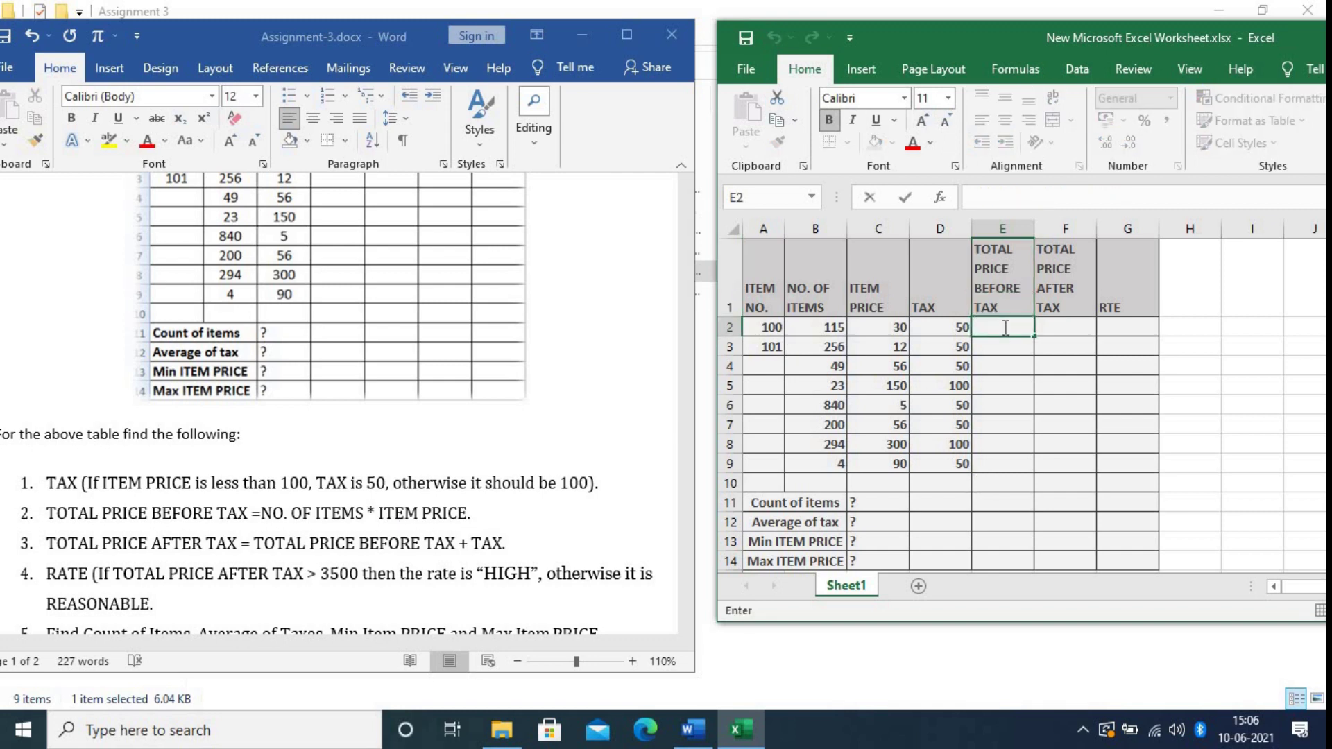
{"action": "type", "text": "="}
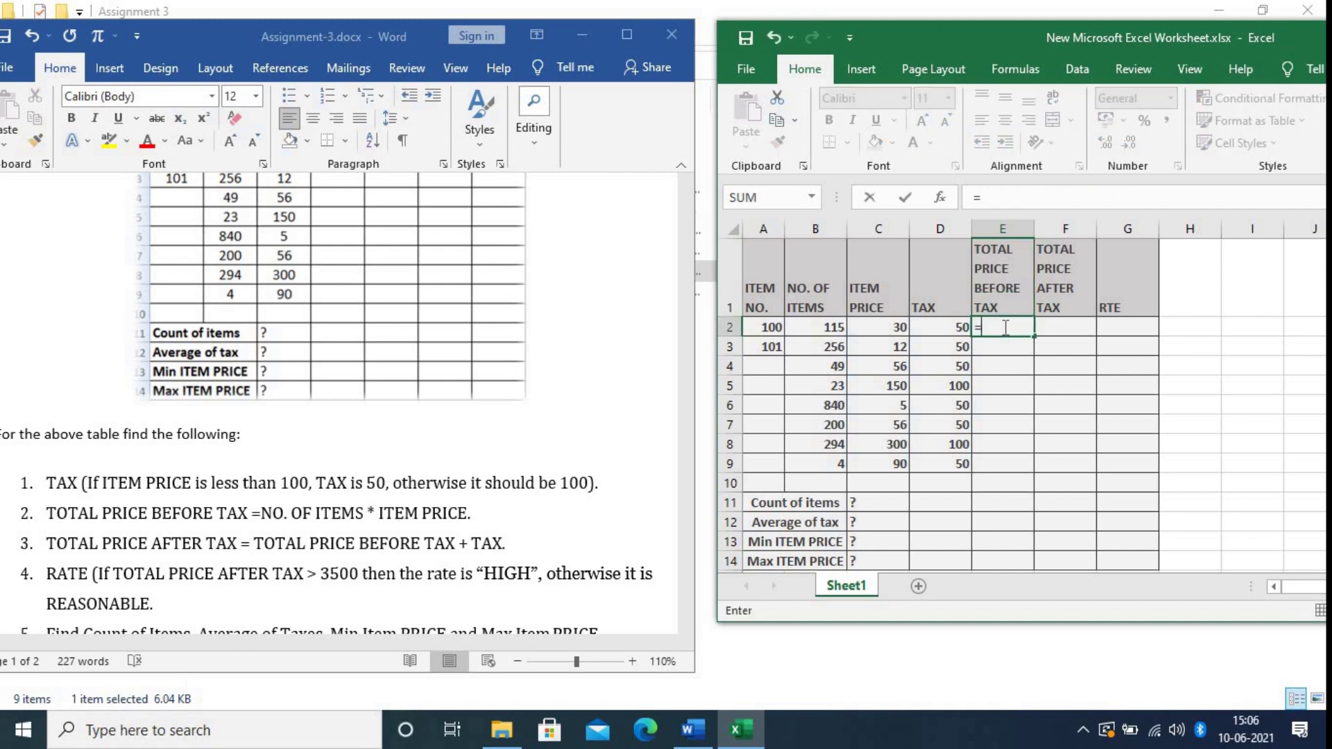
{"action": "left_click", "coordinate": [824, 329]}
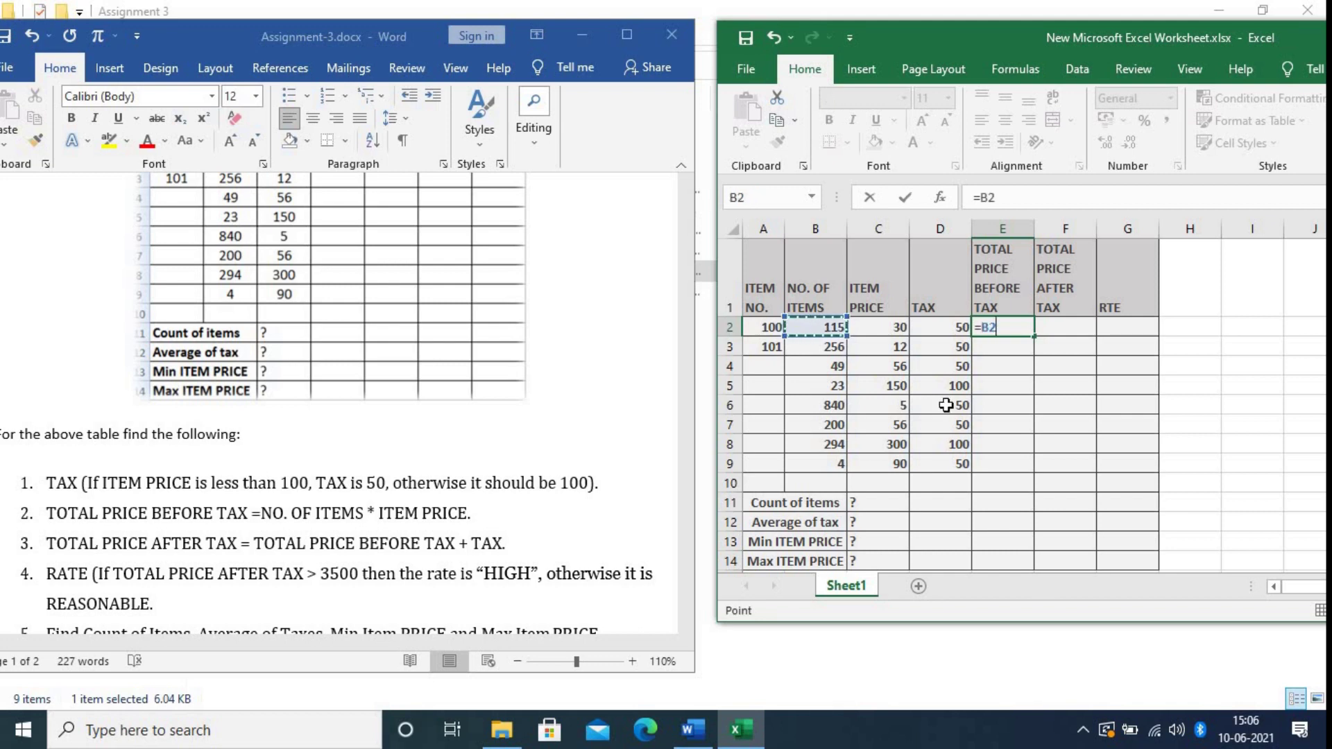
{"action": "type", "text": "*"}
{"action": "left_click", "coordinate": [883, 332]}
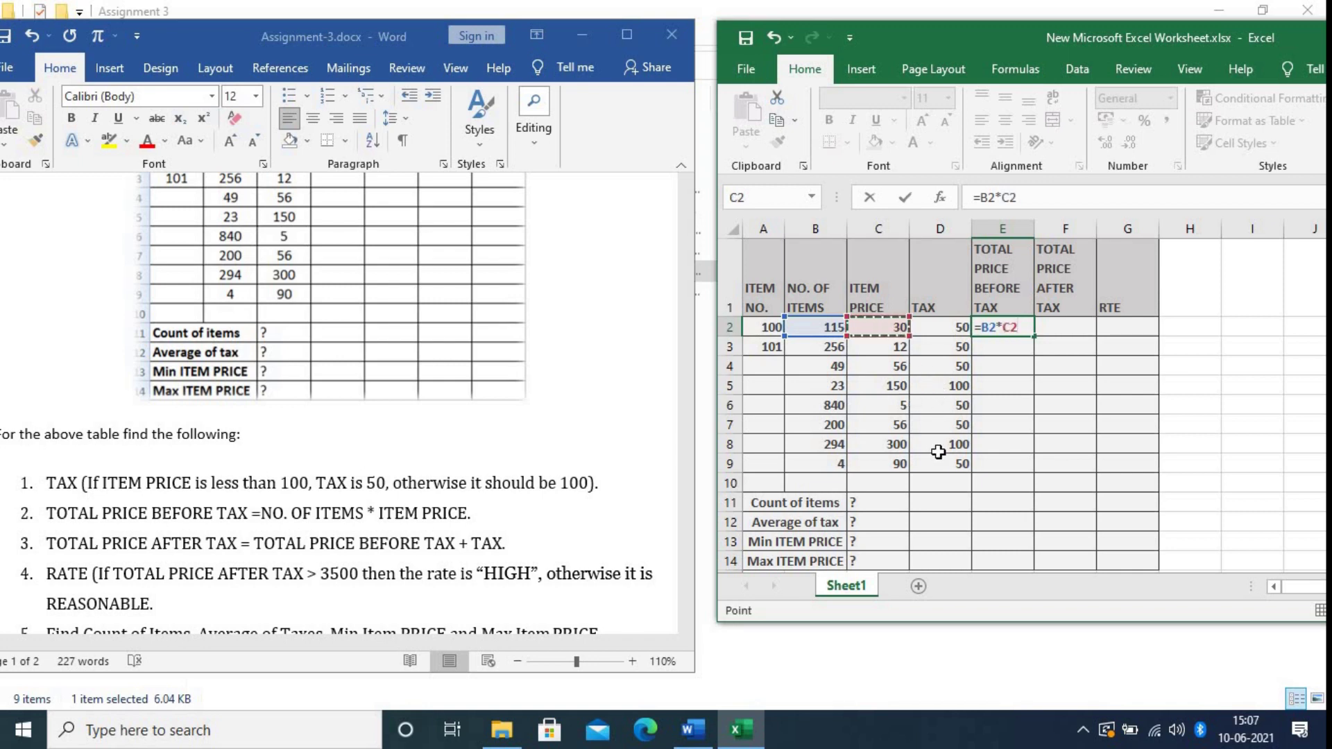
{"action": "key", "text": "Return"}
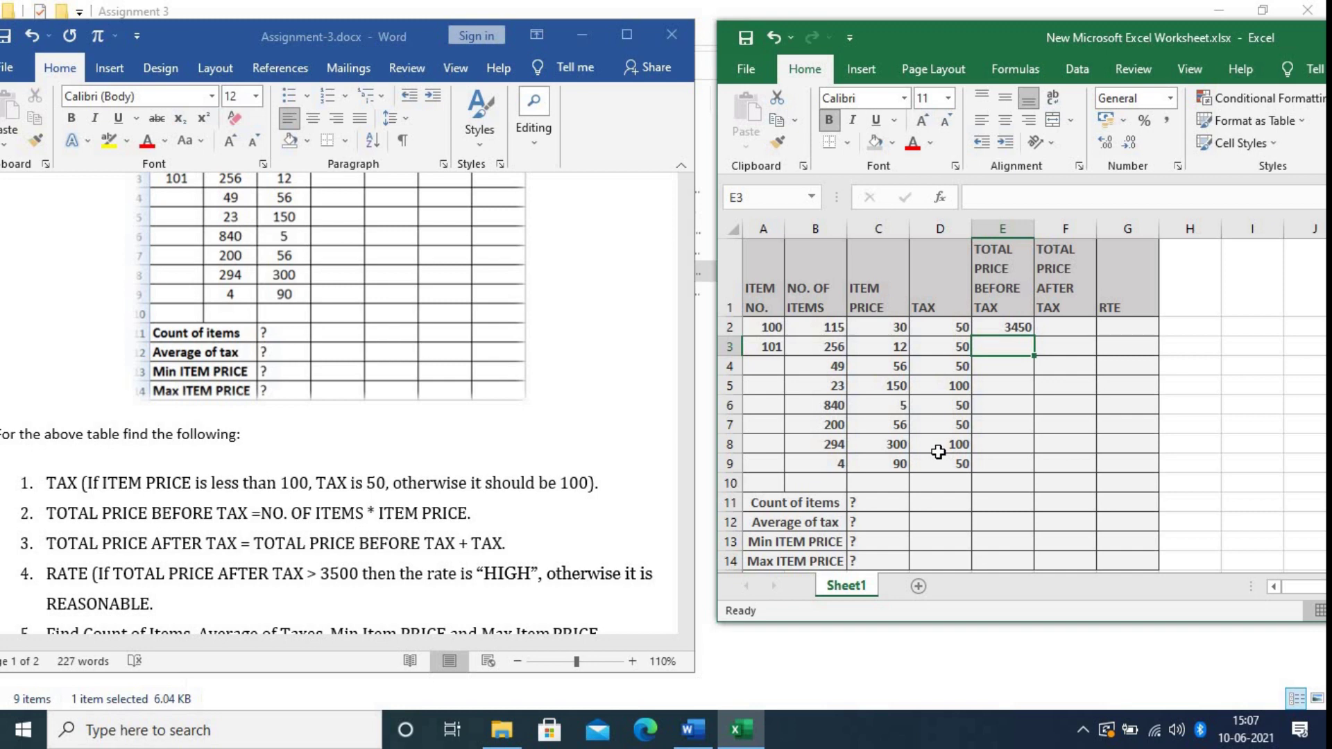
{"action": "left_click", "coordinate": [1013, 326]}
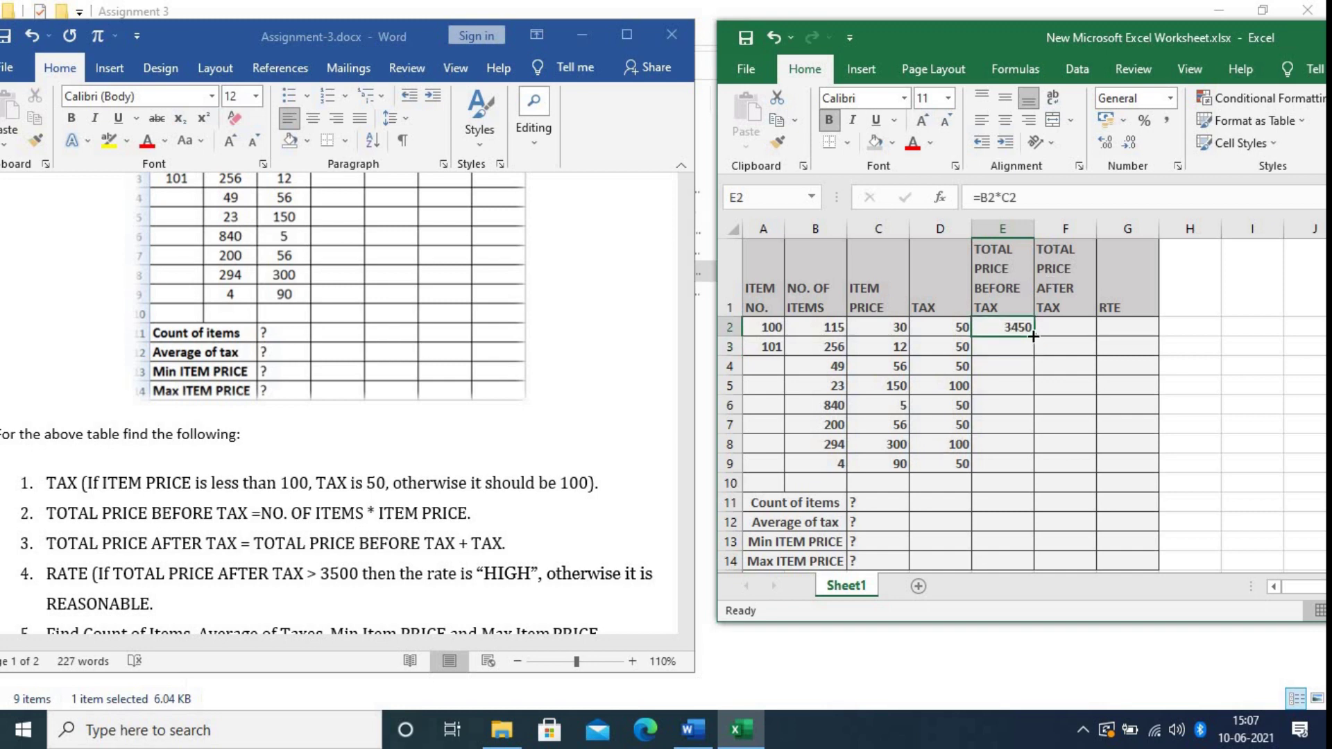
{"action": "left_click_drag", "start_coordinate": [1033, 336], "coordinate": [1028, 472]}
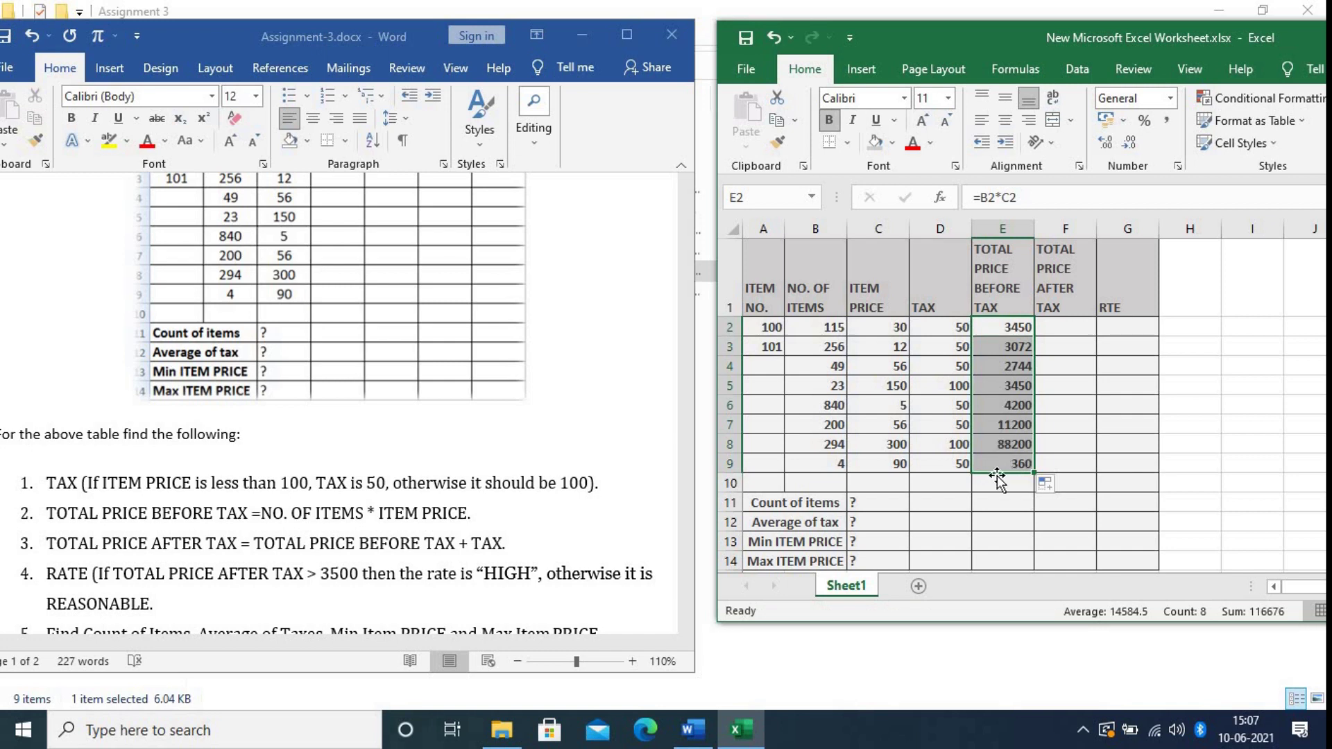
Calculate the total price after tax in F2 with the formula =E2+D2 and fill it down to F9.
{"action": "left_click", "coordinate": [1055, 325]}
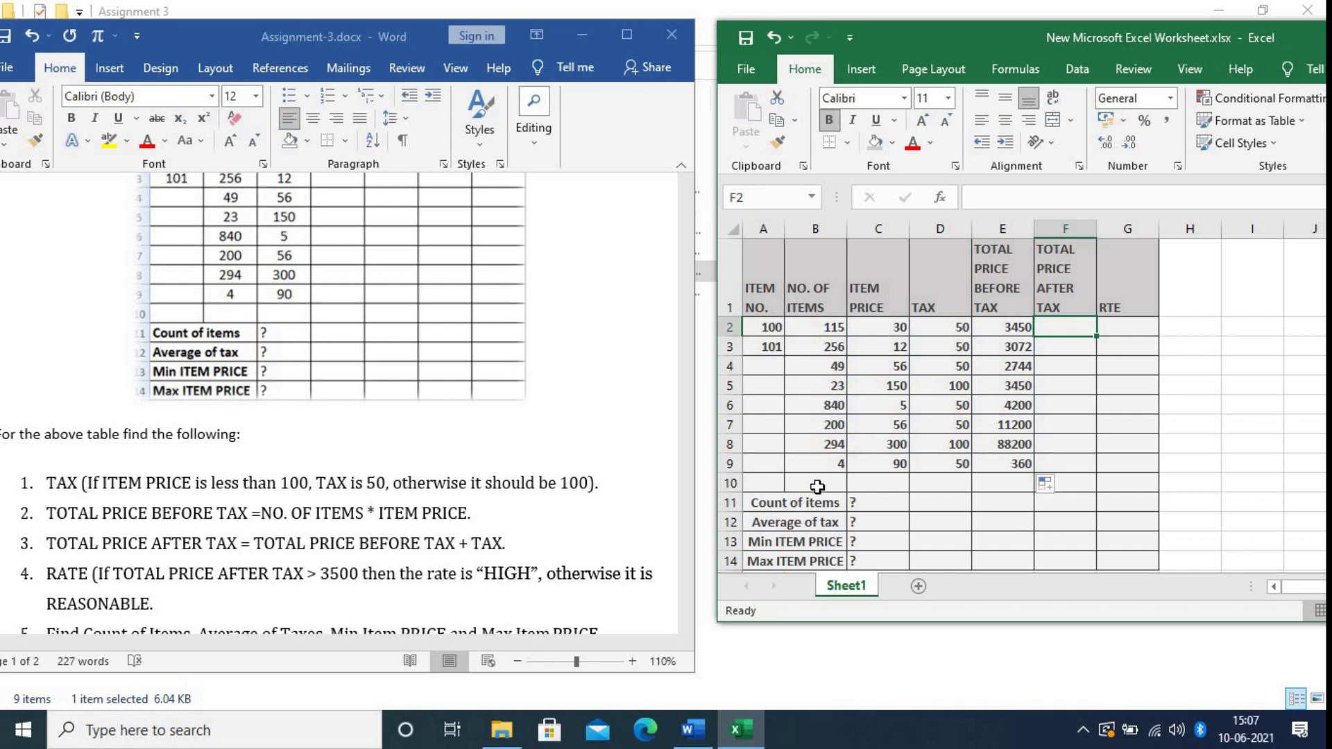
{"action": "type", "text": "="}
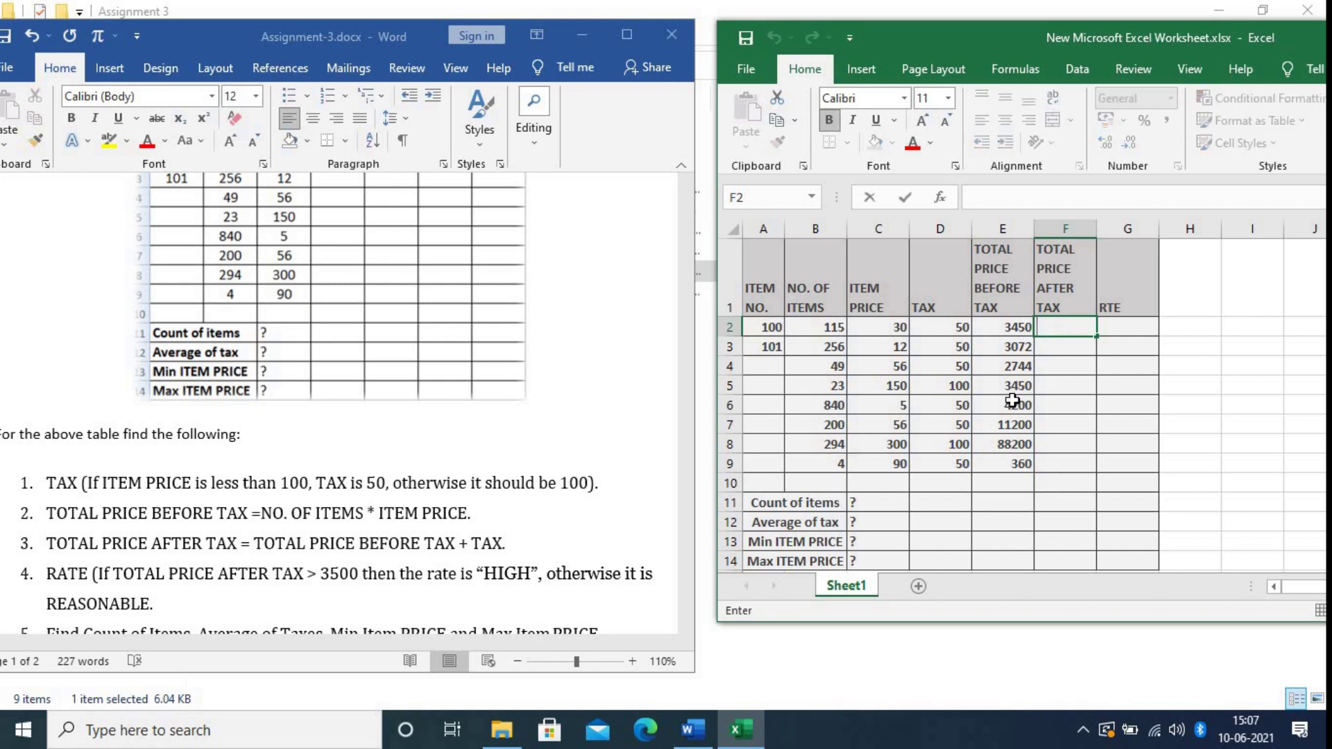
{"action": "left_click", "coordinate": [1011, 326]}
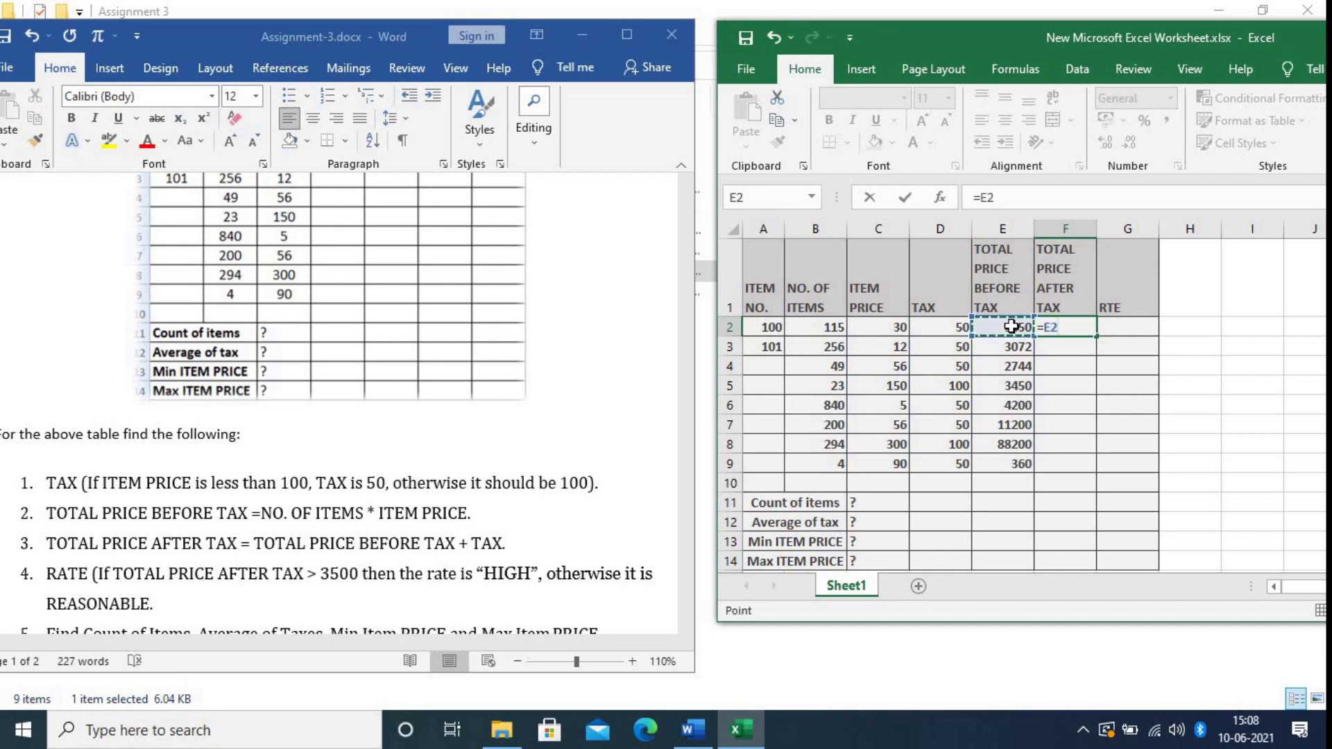
{"action": "type", "text": "+"}
{"action": "left_click", "coordinate": [949, 328]}
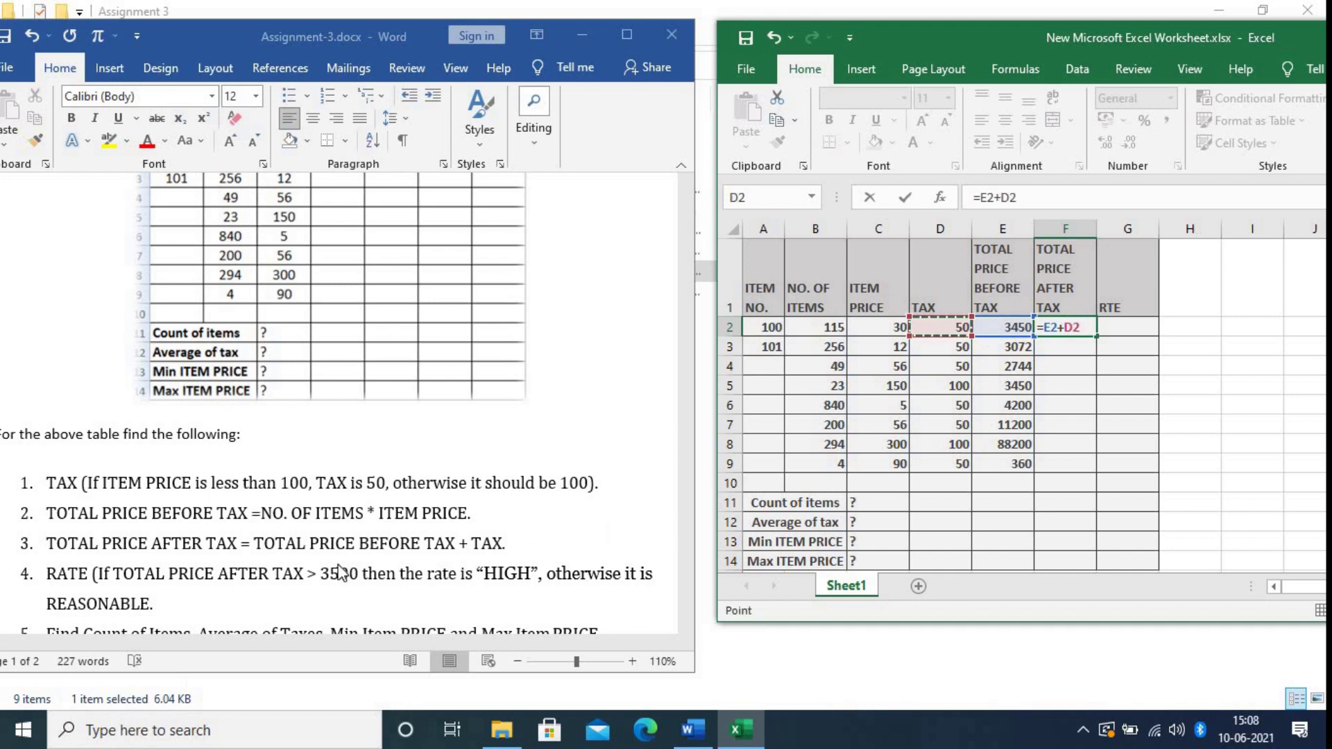
{"action": "left_click", "coordinate": [322, 538]}
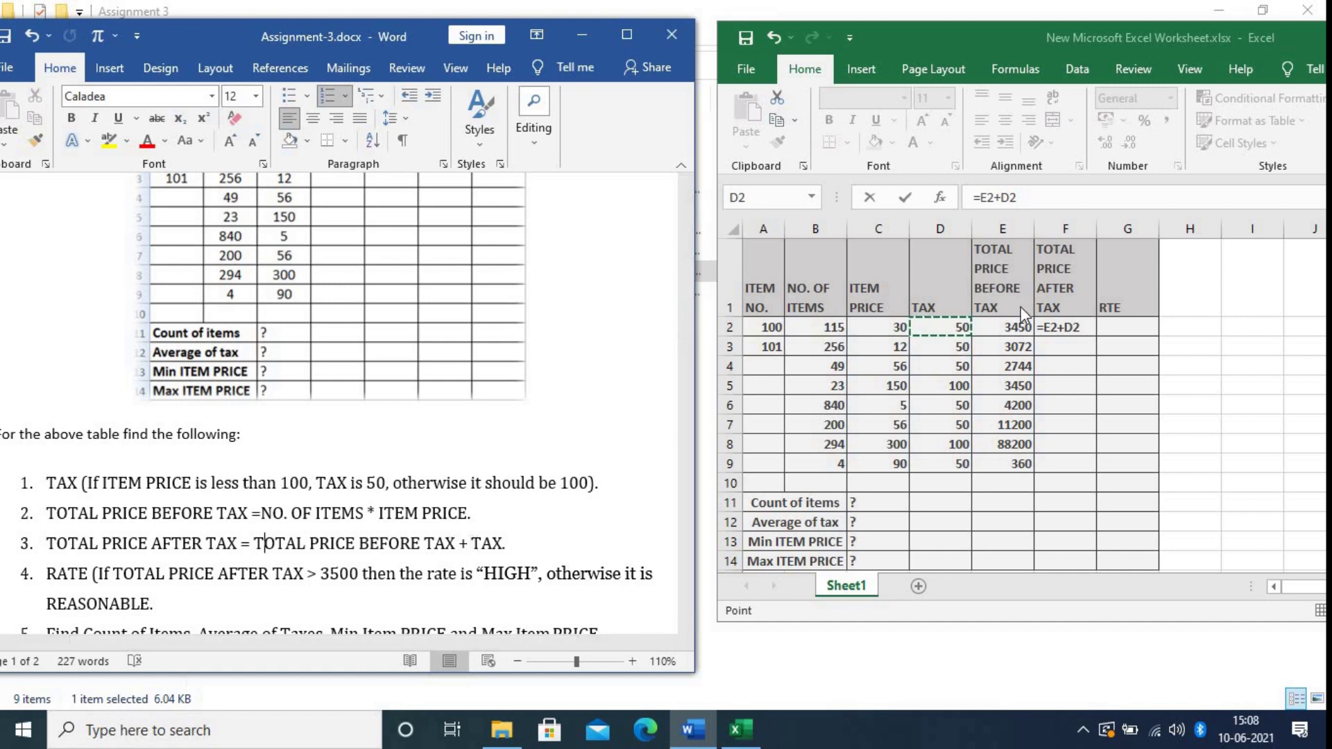
{"action": "left_click", "coordinate": [1069, 325]}
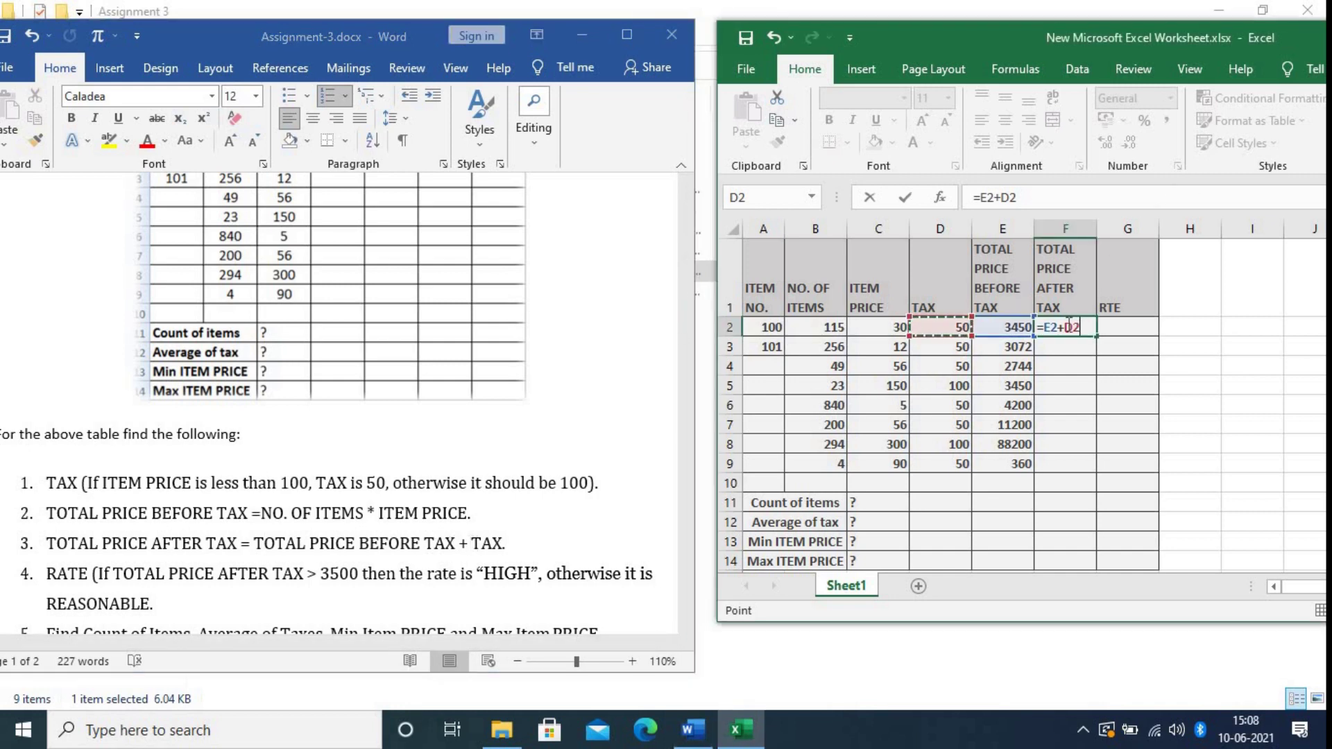
{"action": "key", "text": "ctrl+Return"}
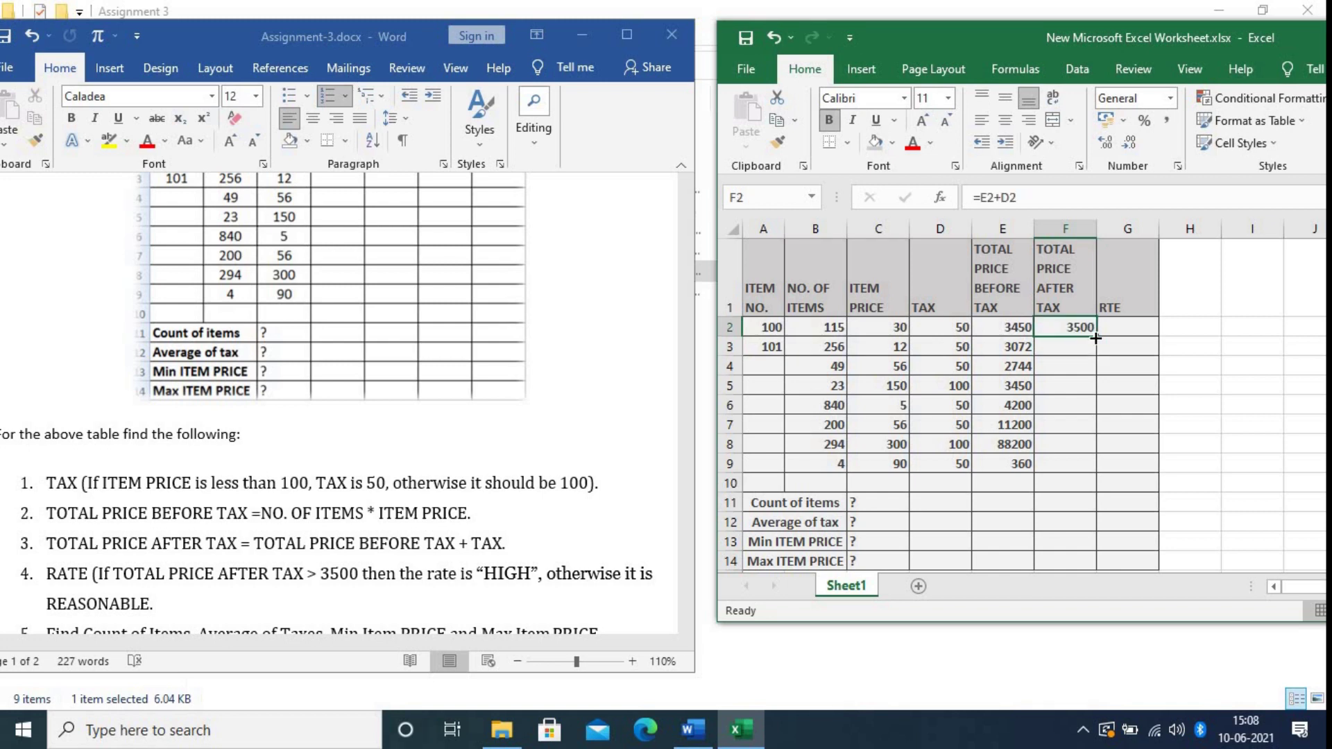
{"action": "left_click_drag", "start_coordinate": [1096, 338], "coordinate": [1086, 454]}
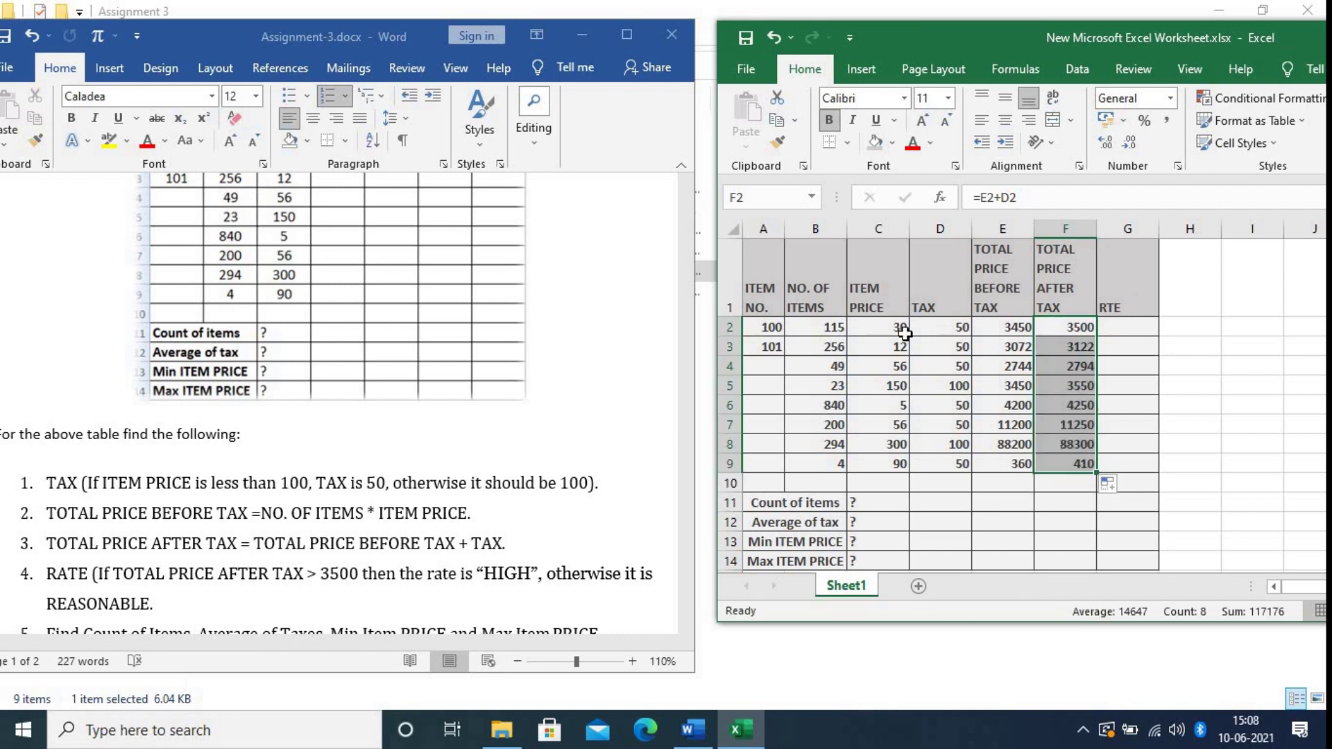
{"action": "left_click", "coordinate": [580, 329]}
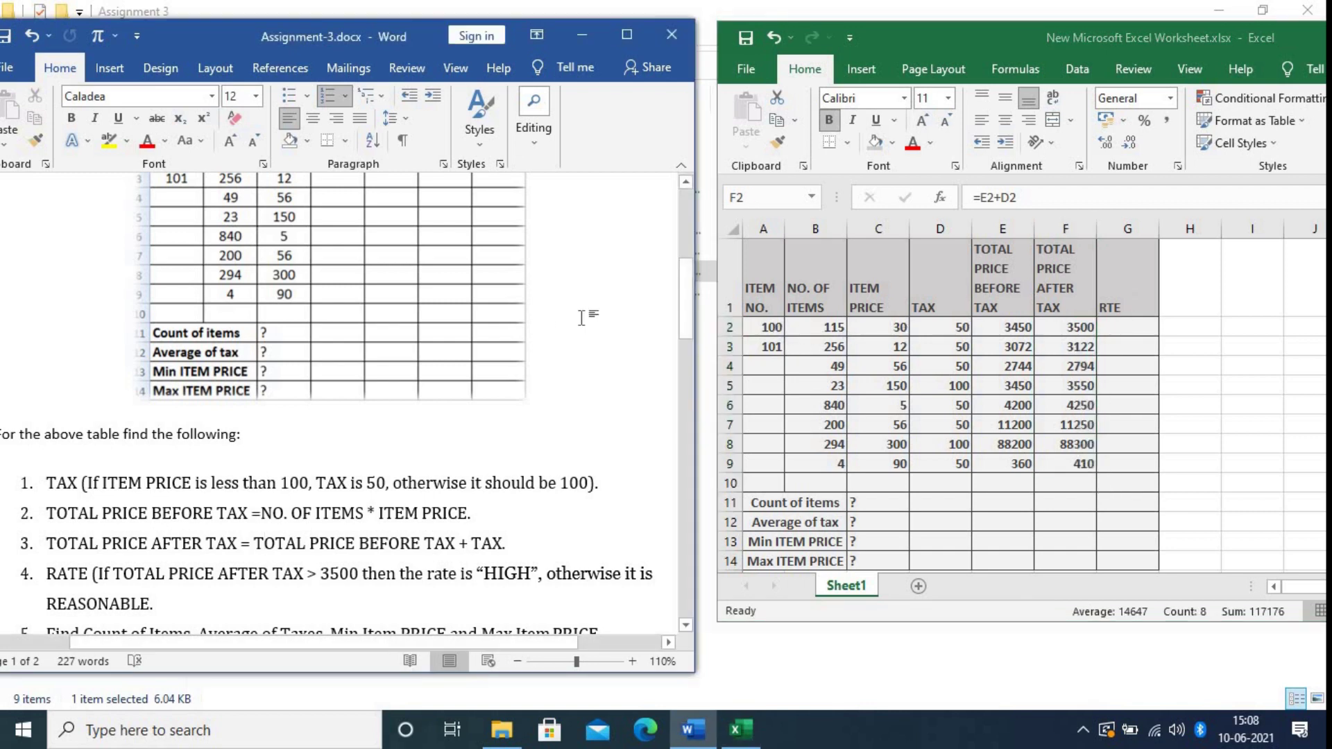
{"action": "scroll", "coordinate": [585, 314], "scroll_direction": "up", "scroll_amount": 3}
{"action": "key", "text": "alt+Tab"}
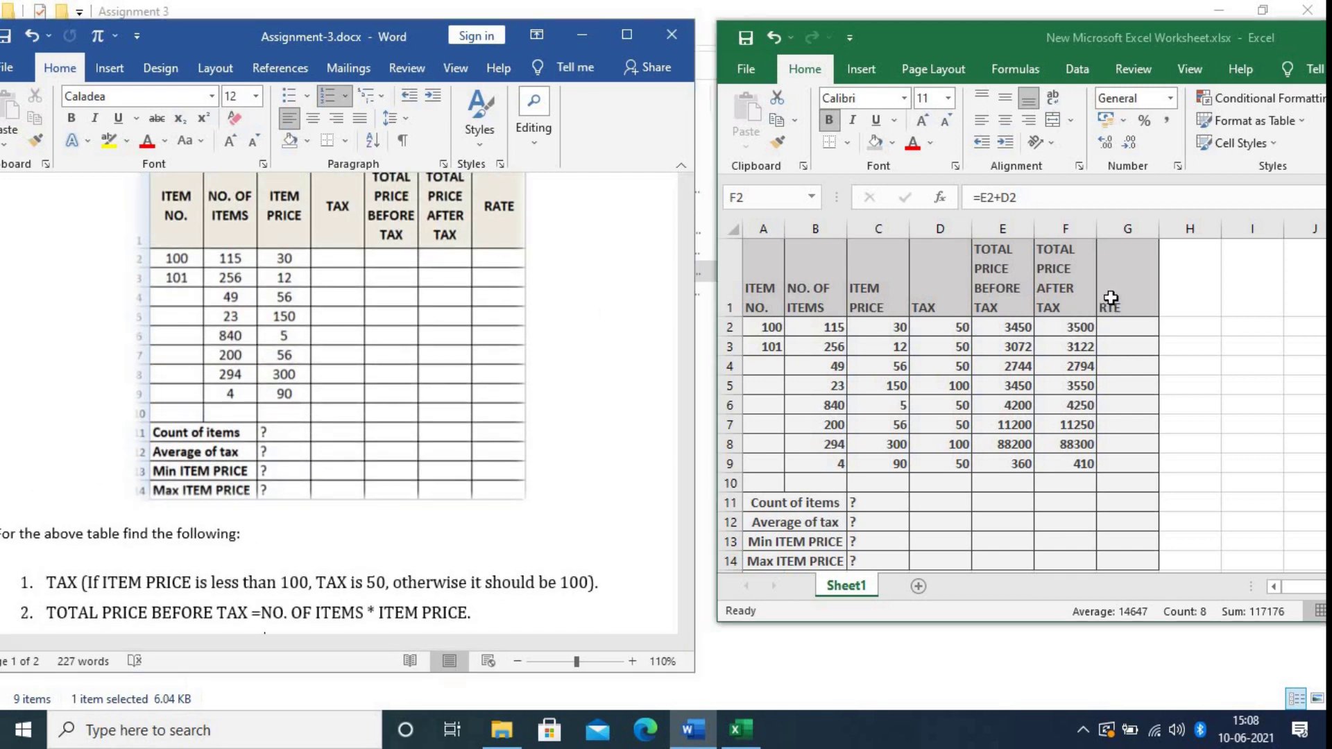
{"action": "key", "text": "F2"}
{"action": "key", "text": "Home"}
{"action": "key", "text": "Right"}
{"action": "left_click", "coordinate": [1110, 304]}
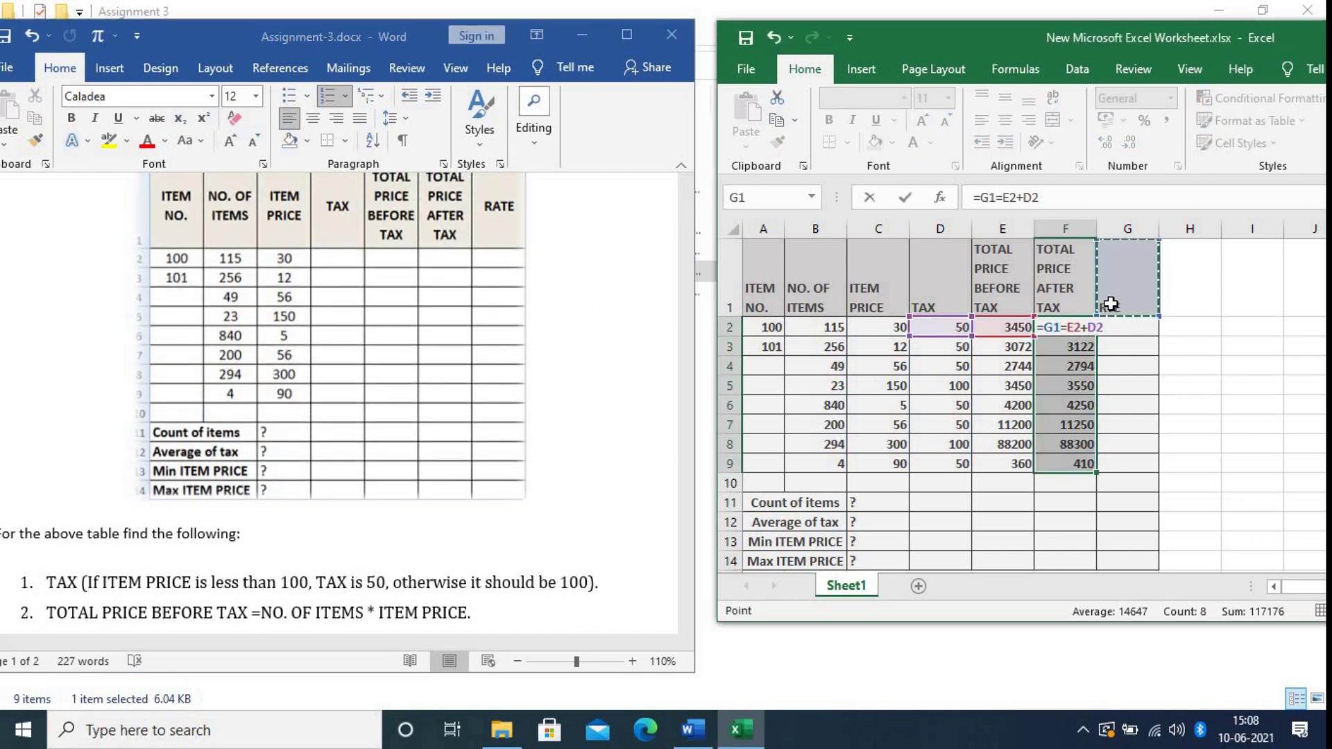
{"action": "key", "text": "BackSpace"}
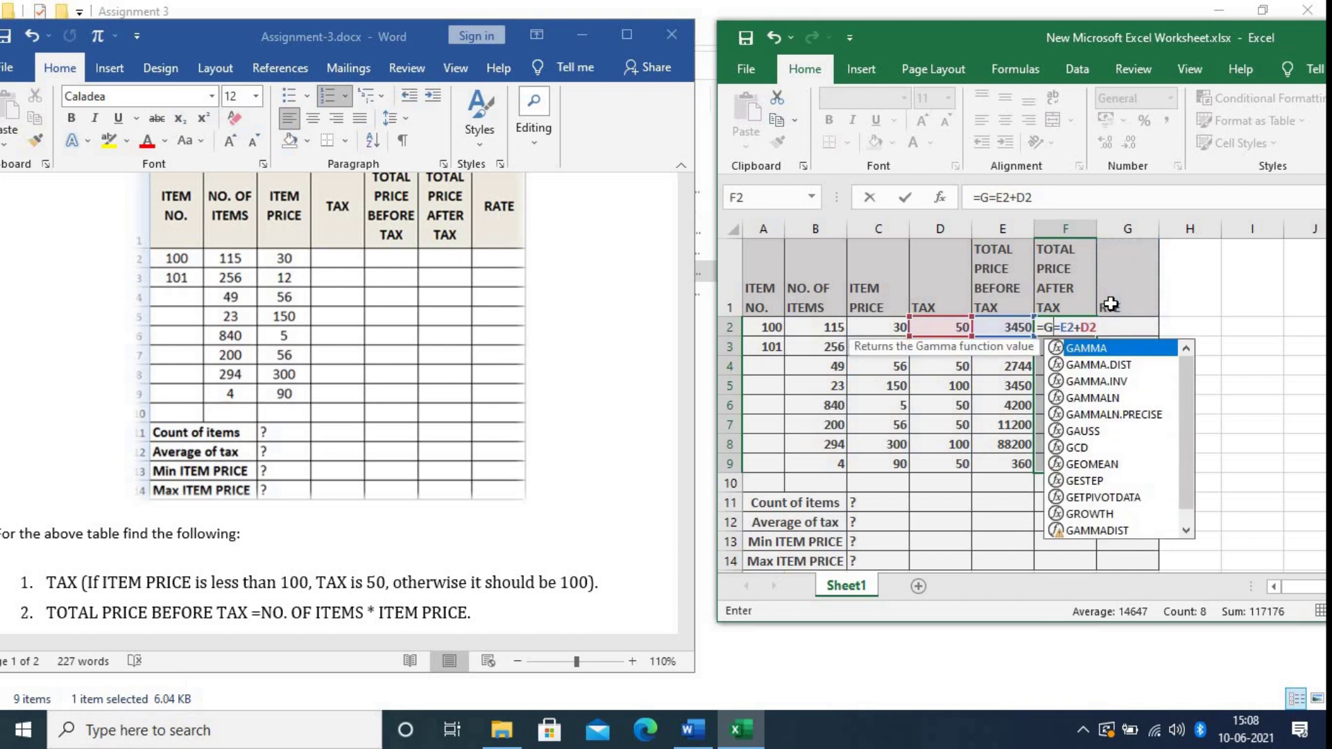
{"action": "key", "text": "BackSpace"}
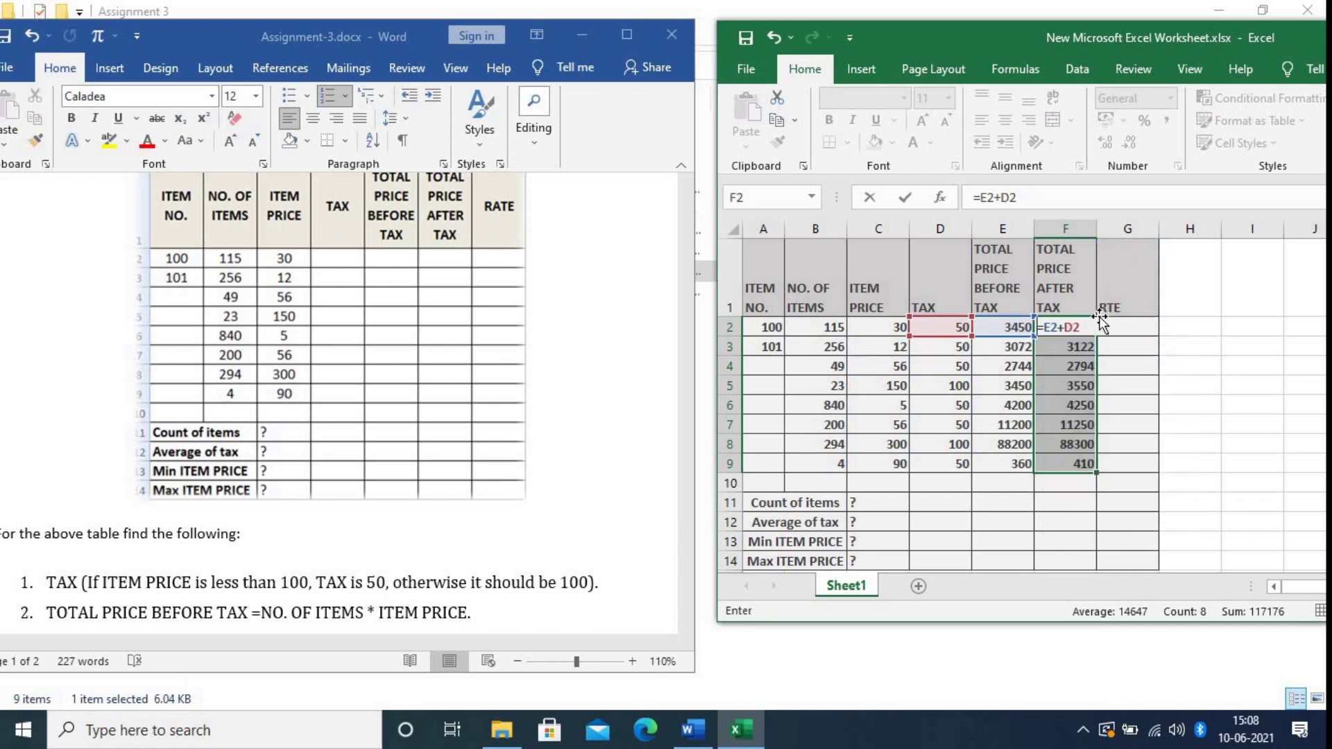
{"action": "key", "text": "Return"}
Correct the misspelled column header in G1 to "RATE".
{"action": "double_click", "coordinate": [1105, 311]}
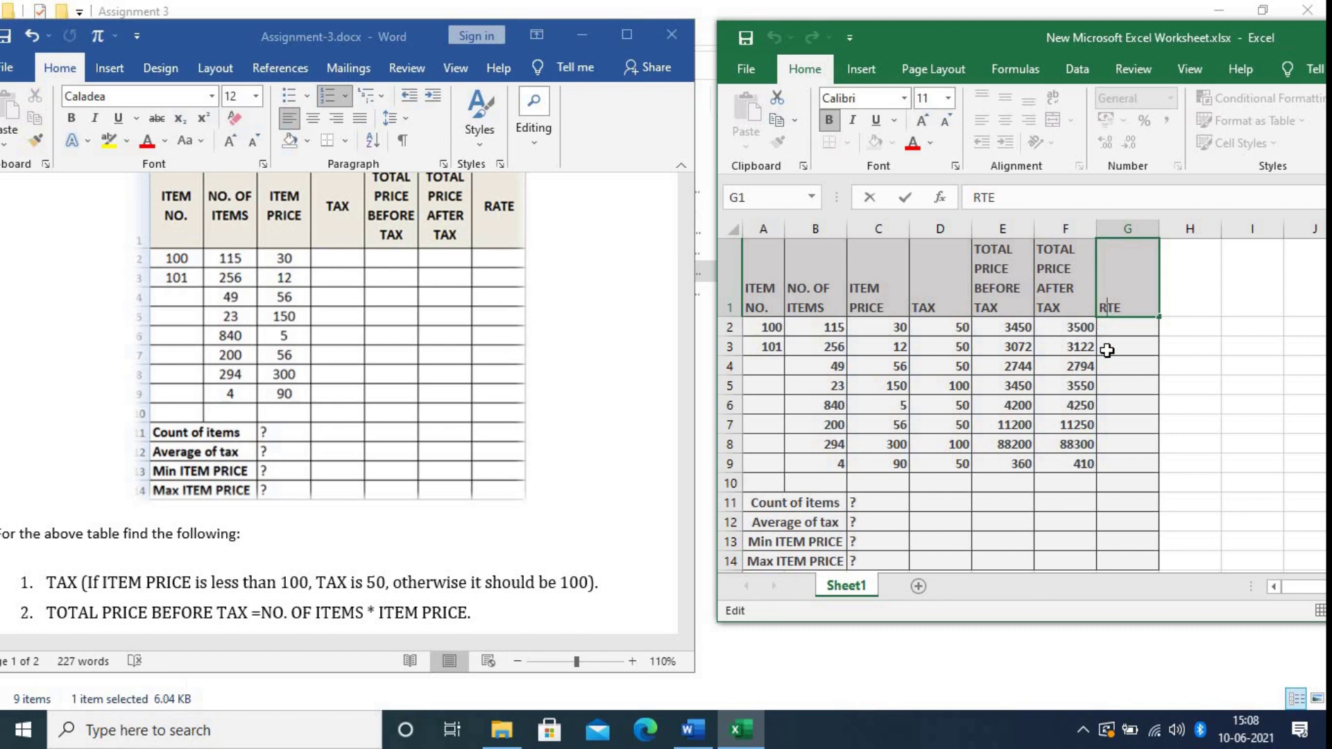
{"action": "type", "text": "A"}
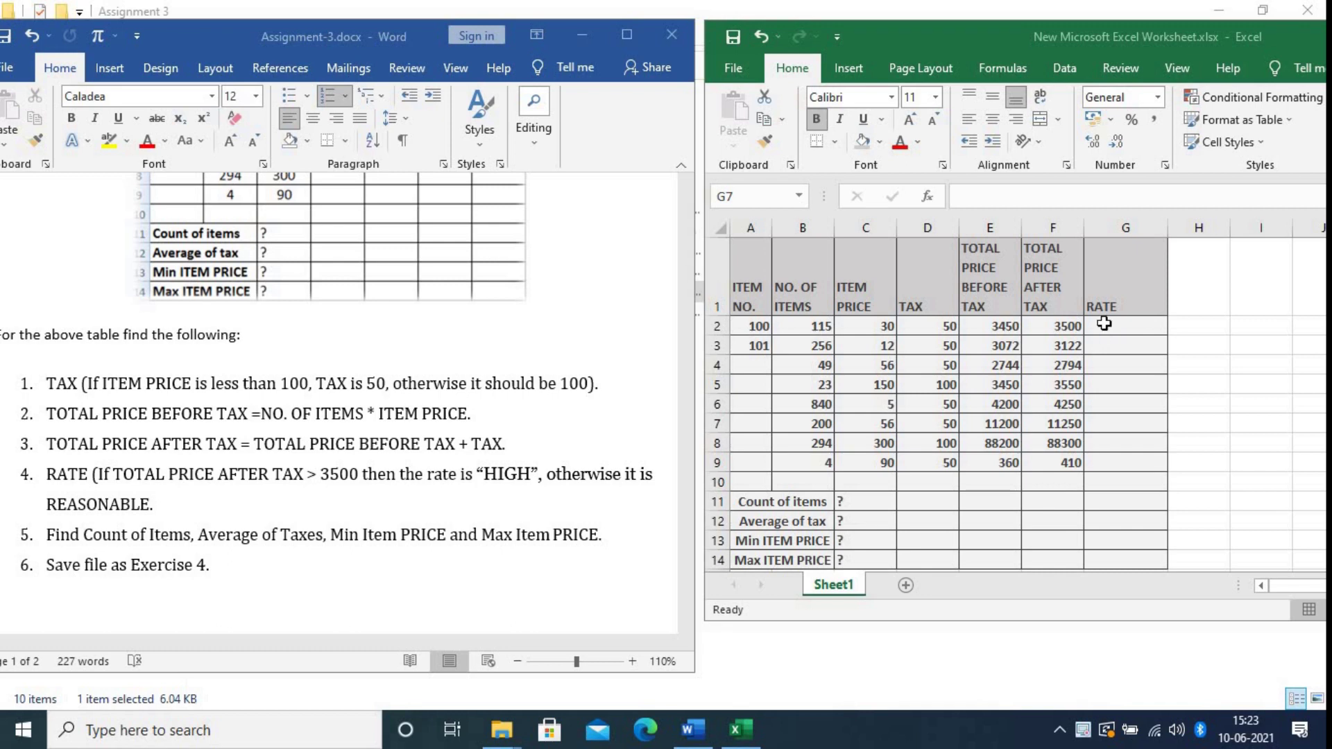
Enter the rate formula =IF(F2>3500,HIGH,REASONABLE) in cell G2.
{"action": "left_click", "coordinate": [1103, 325]}
{"action": "left_click", "coordinate": [1104, 324]}
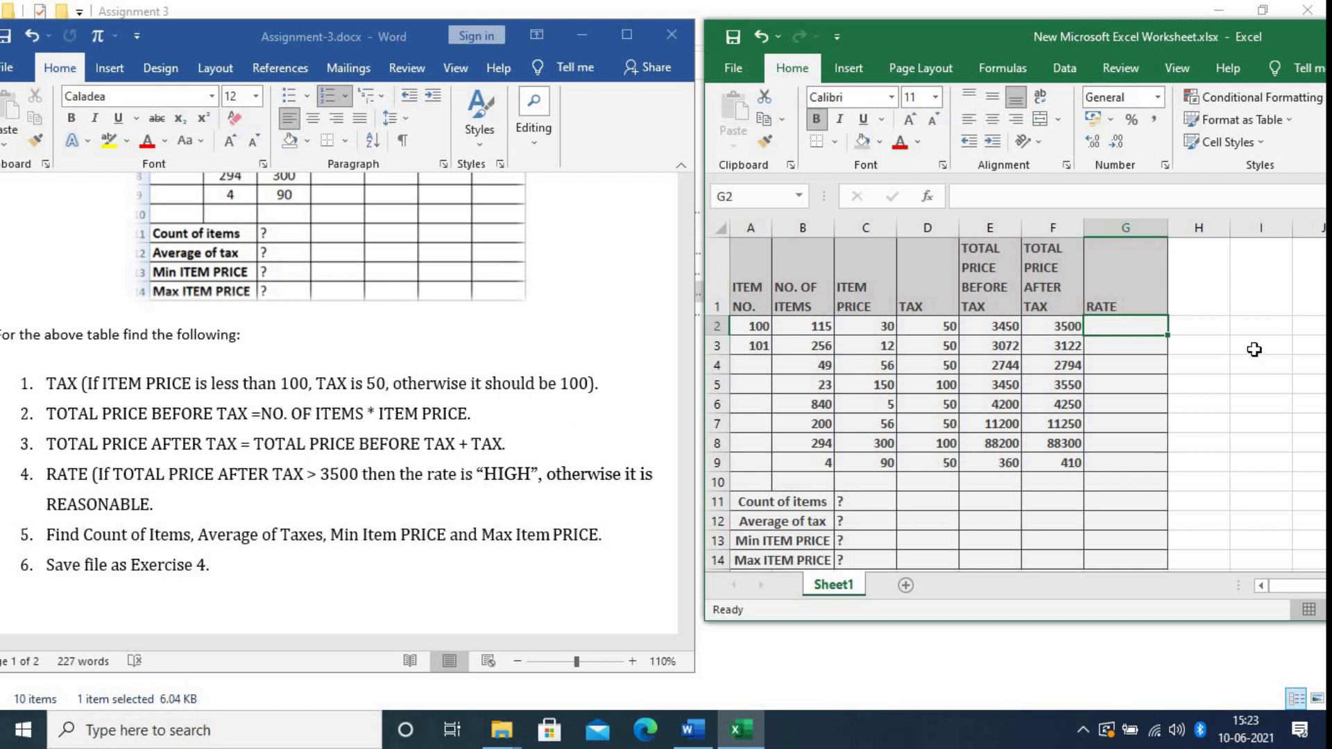
{"action": "double_click", "coordinate": [1099, 325]}
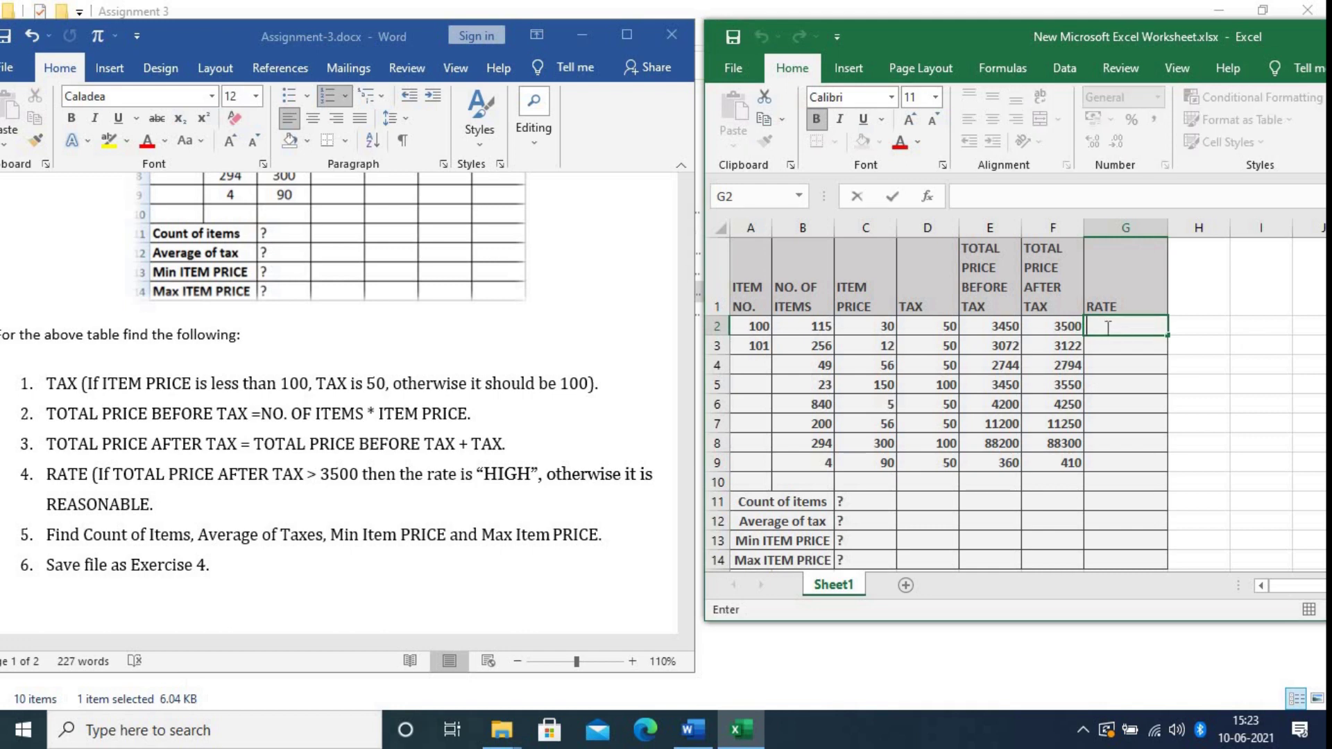
{"action": "type", "text": "=IF"}
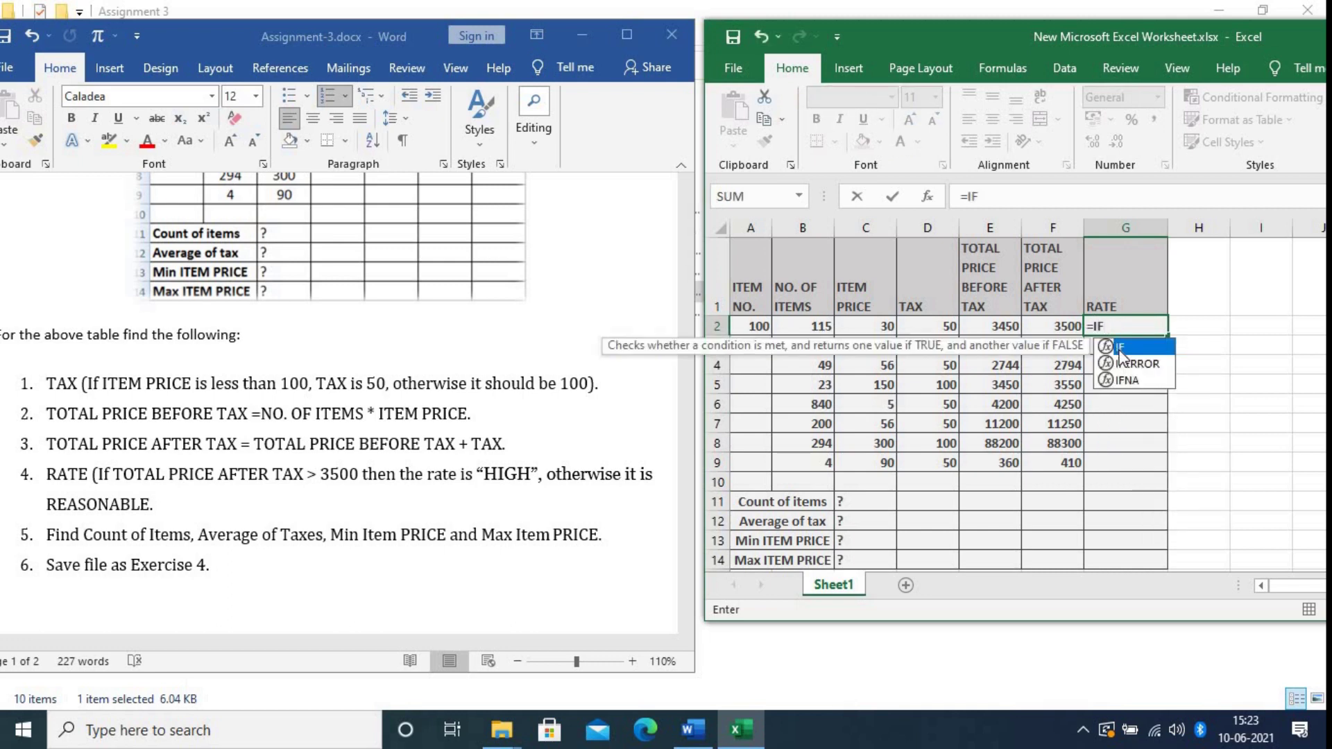
{"action": "double_click", "coordinate": [1119, 346]}
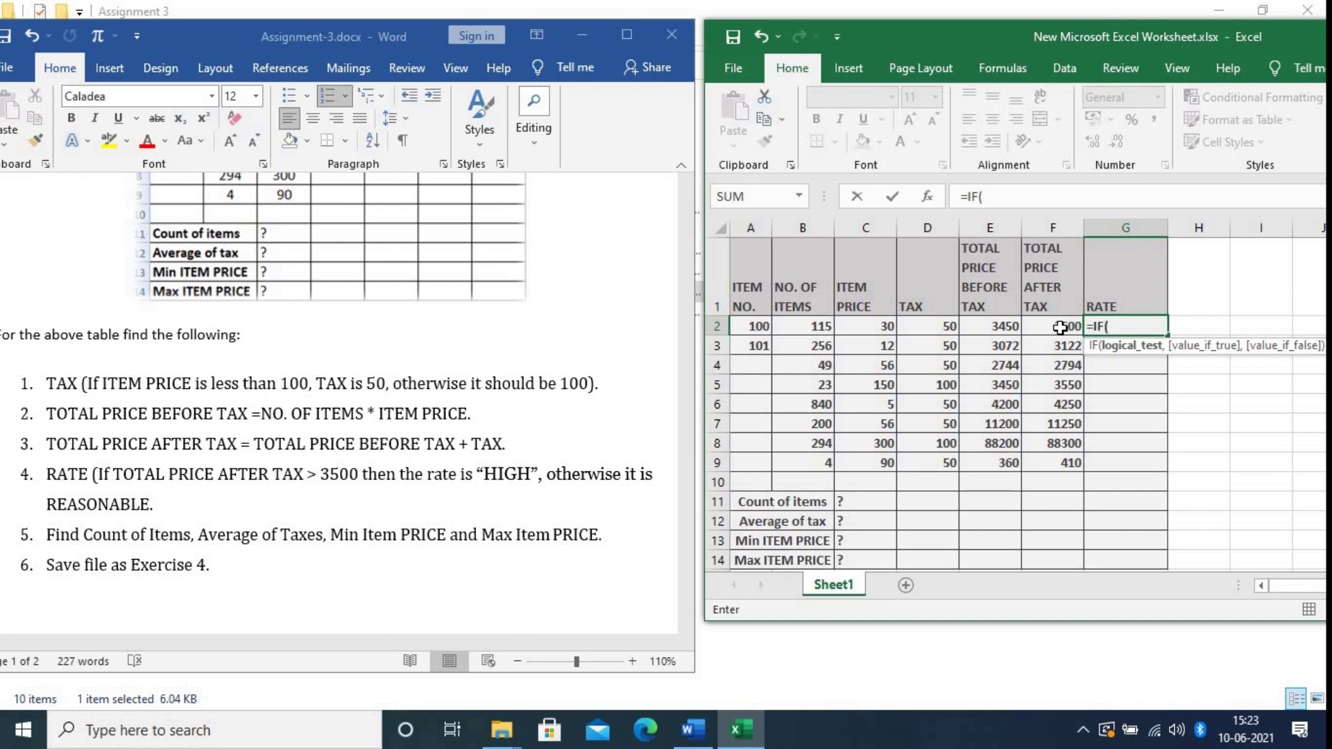
{"action": "left_click", "coordinate": [1061, 328]}
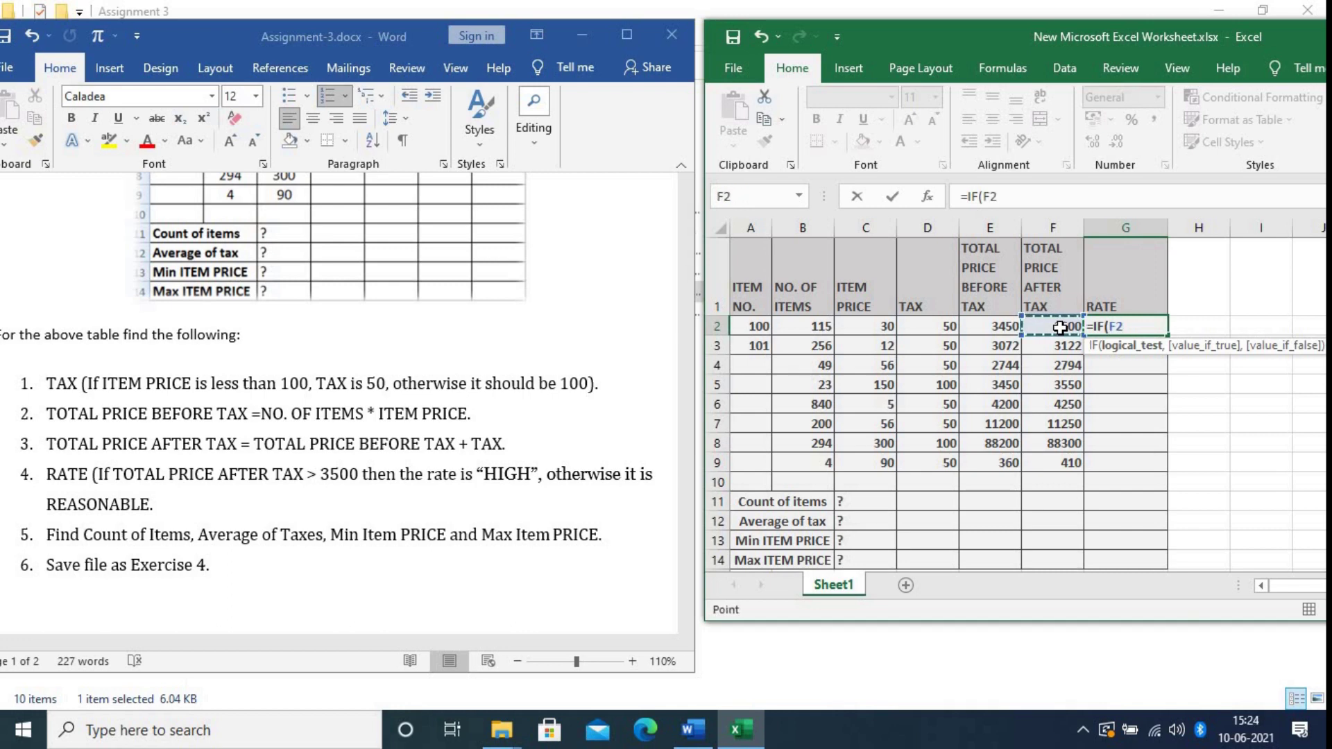
{"action": "type", "text": ">3500"}
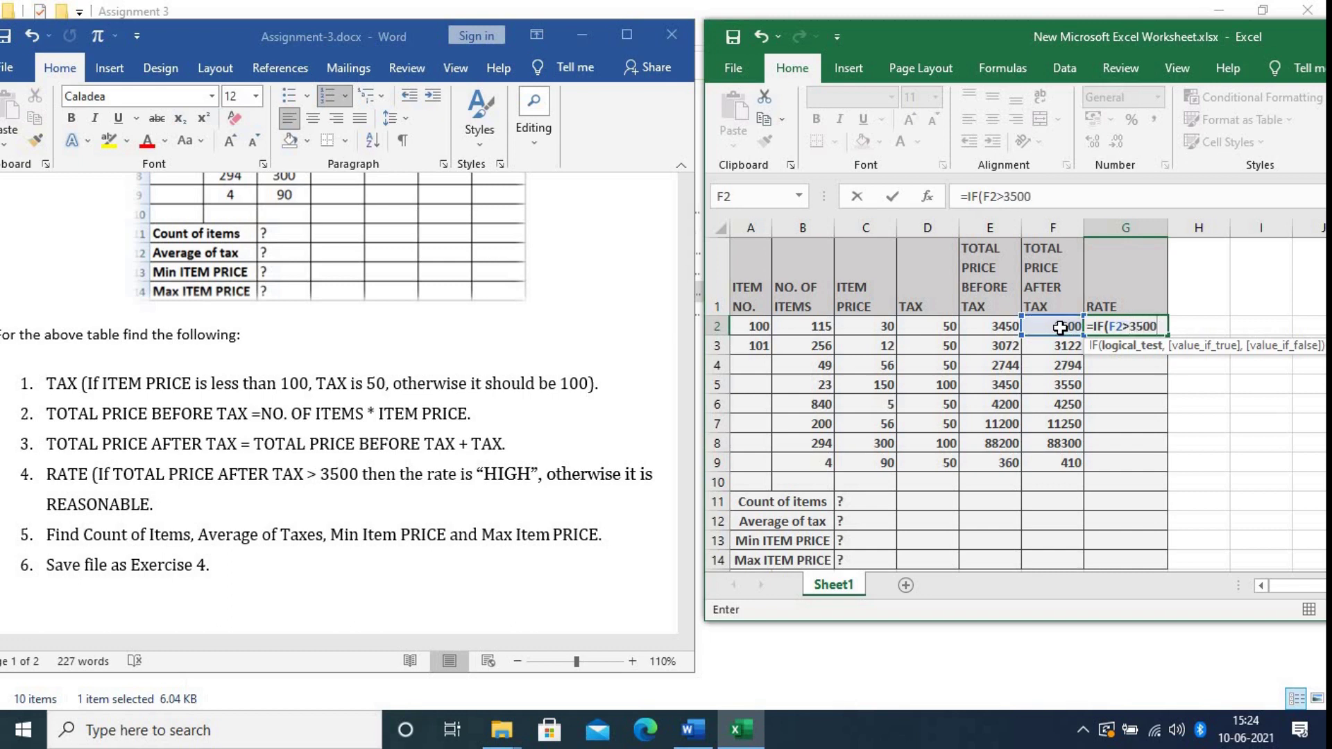
{"action": "type", "text": ","}
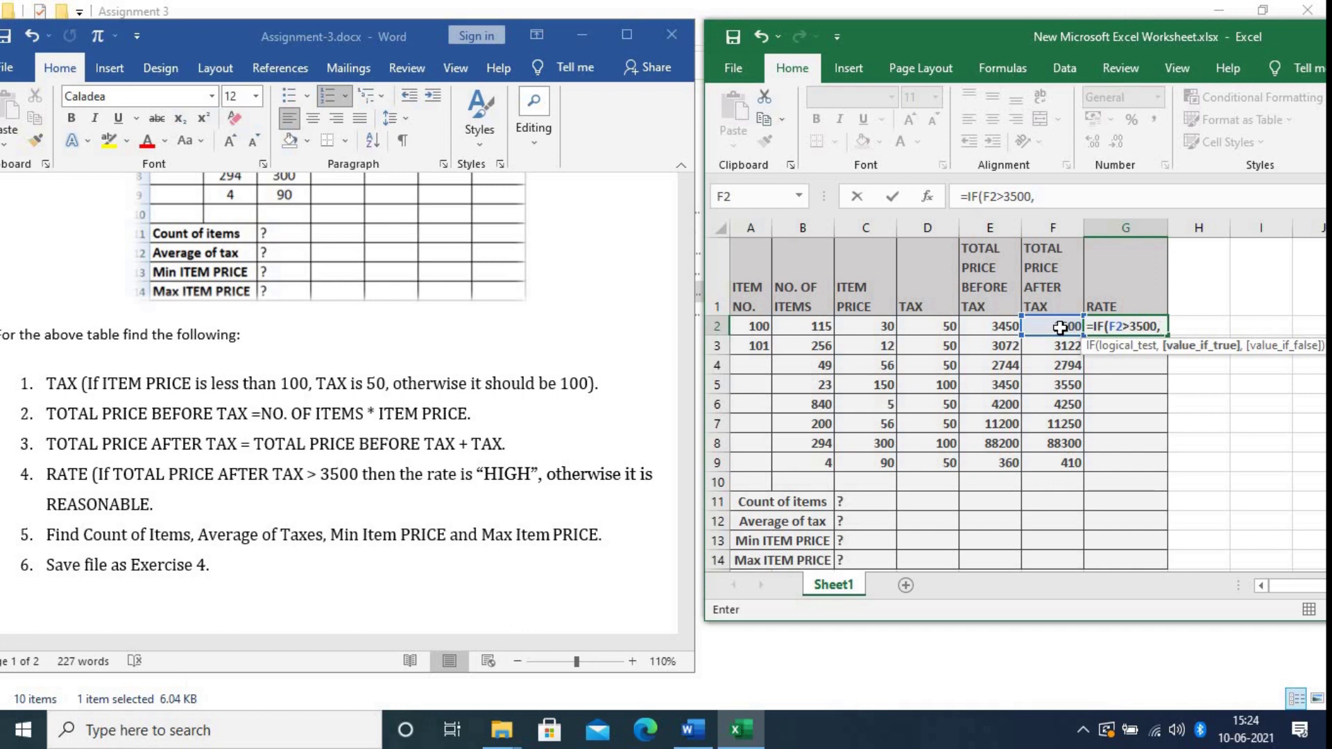
{"action": "type", "text": "H"}
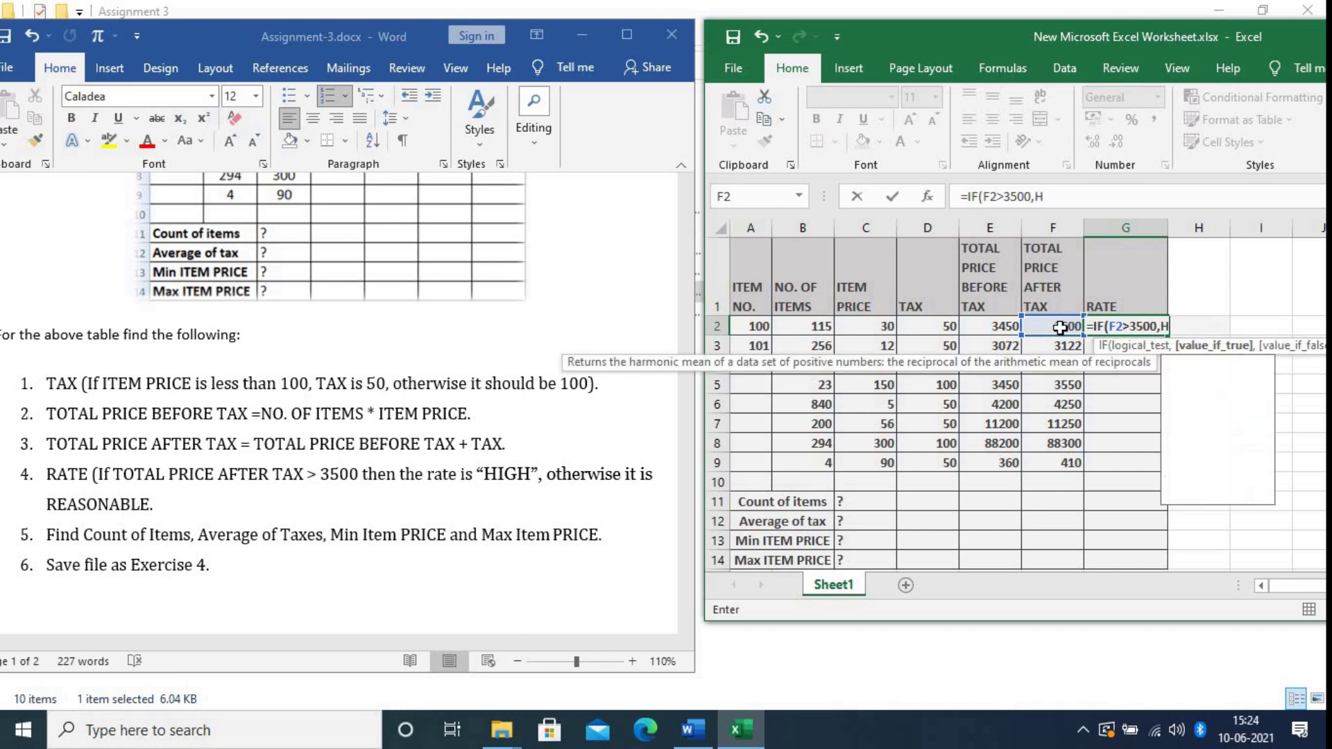
{"action": "type", "text": "IGH,"}
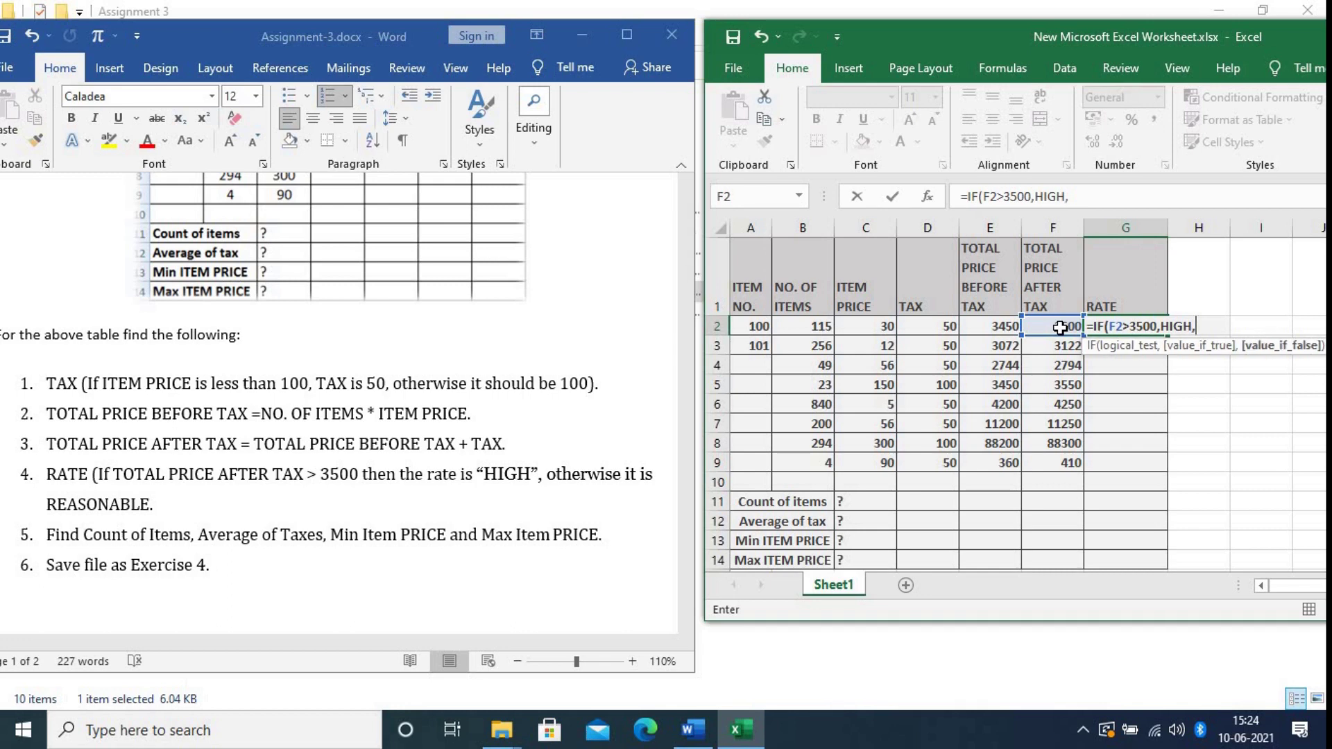
{"action": "type", "text": "REASOB"}
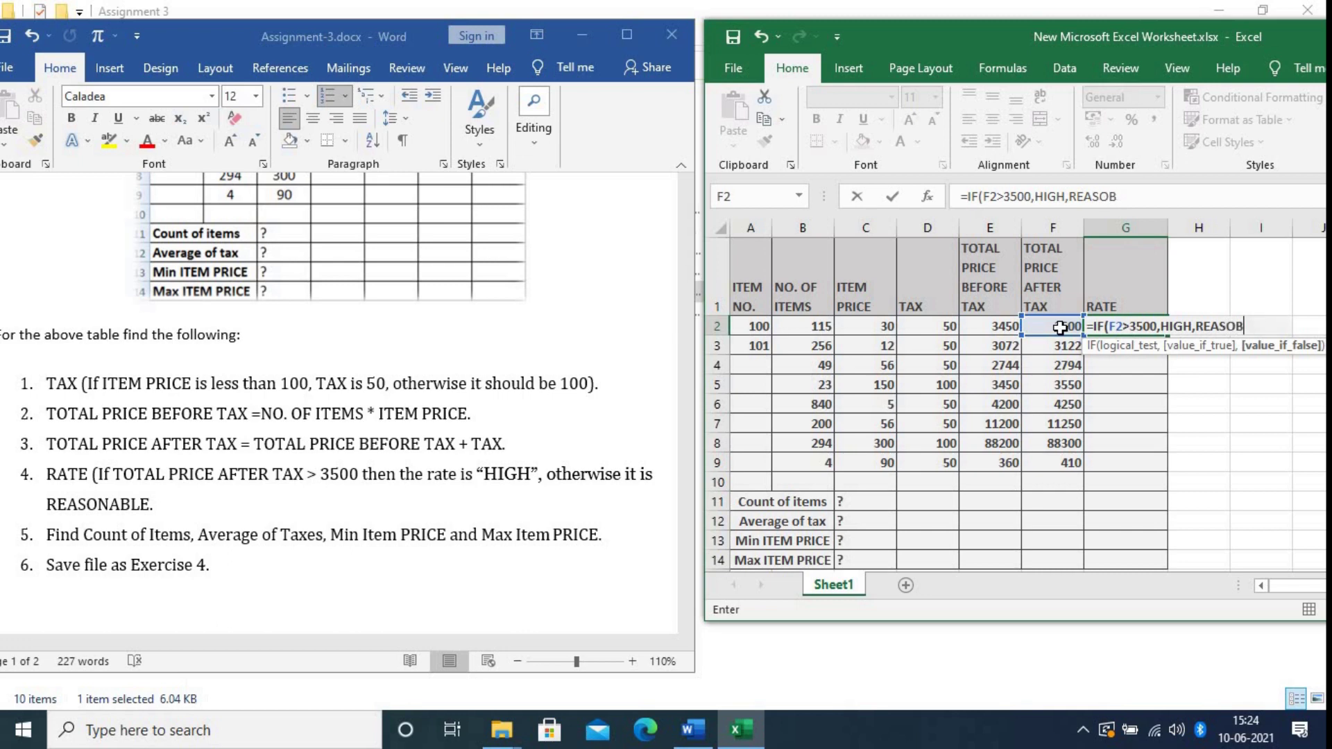
{"action": "key", "text": "BackSpace"}
{"action": "type", "text": "NABLE)"}
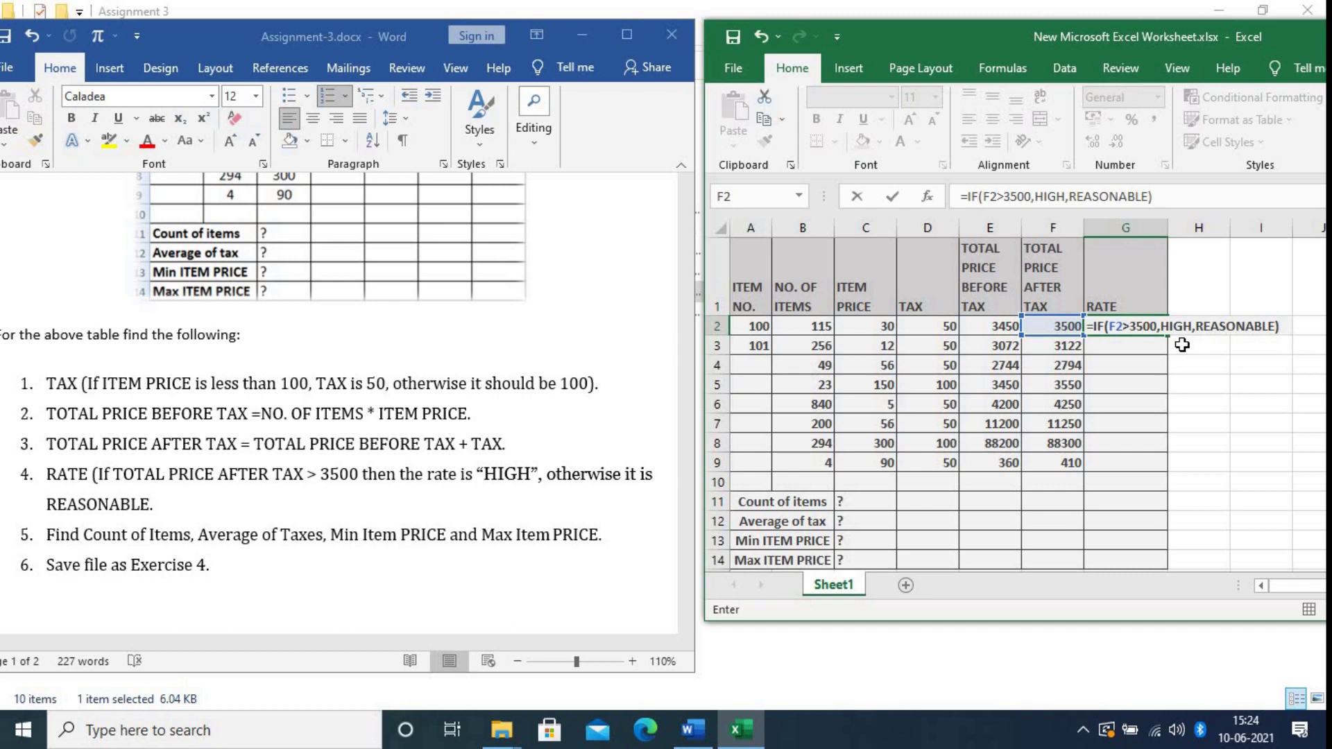
{"action": "key", "text": "Return"}
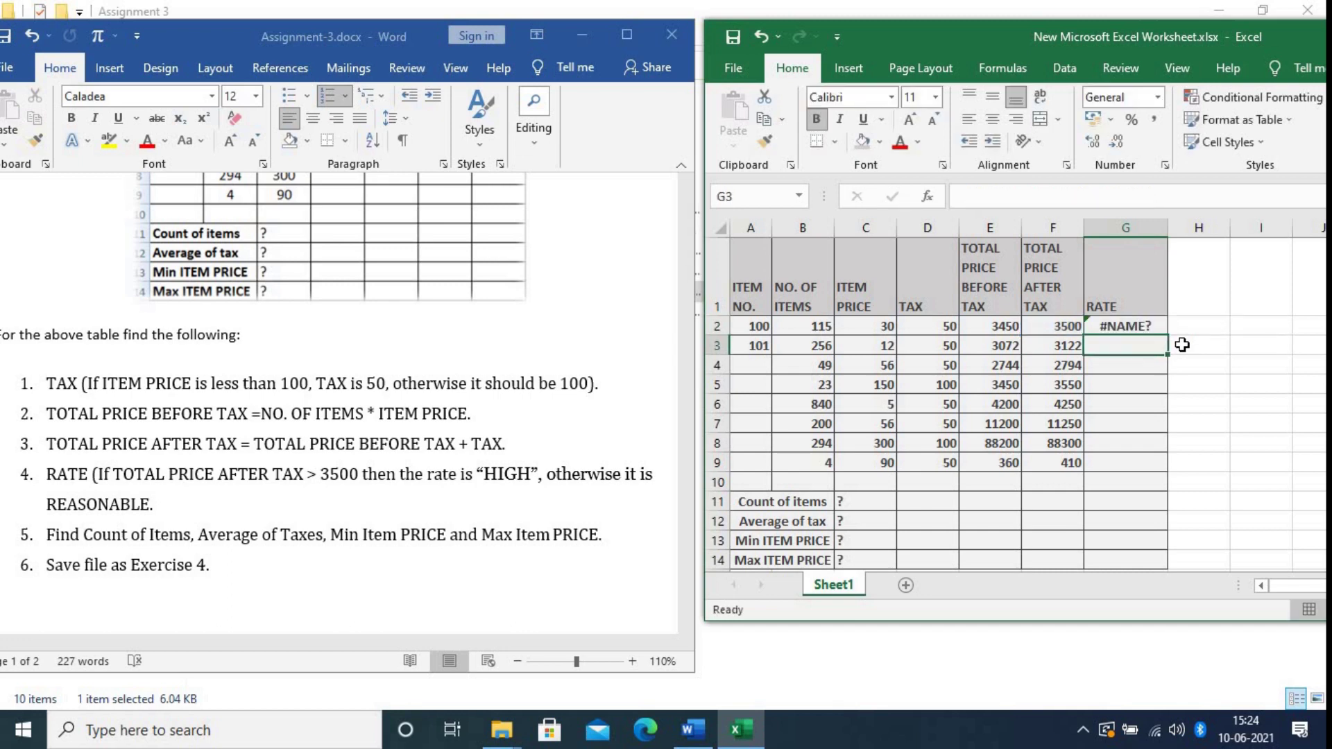
Correct the G2 formula to =IF(F2>3500,"HIGH","REASONABLE") and fill it down to G9.
{"action": "double_click", "coordinate": [1136, 327]}
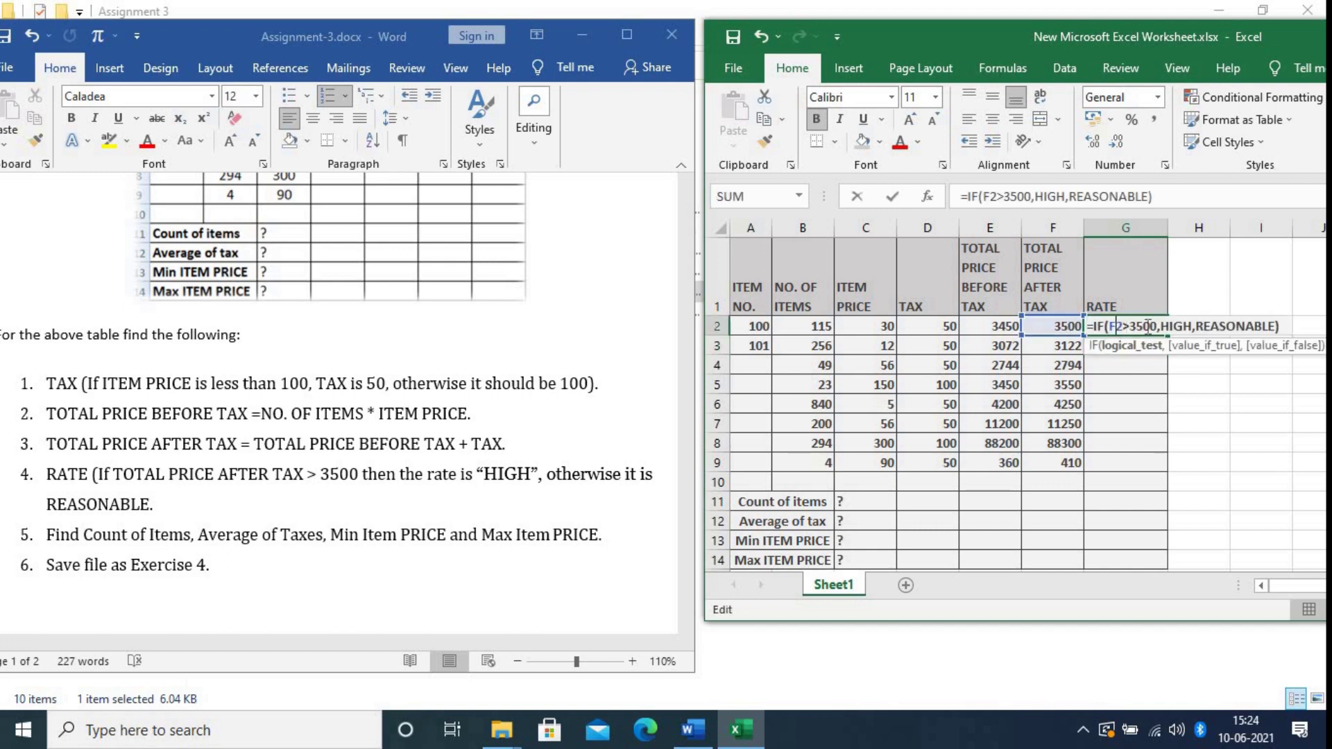
{"action": "left_click", "coordinate": [1160, 326]}
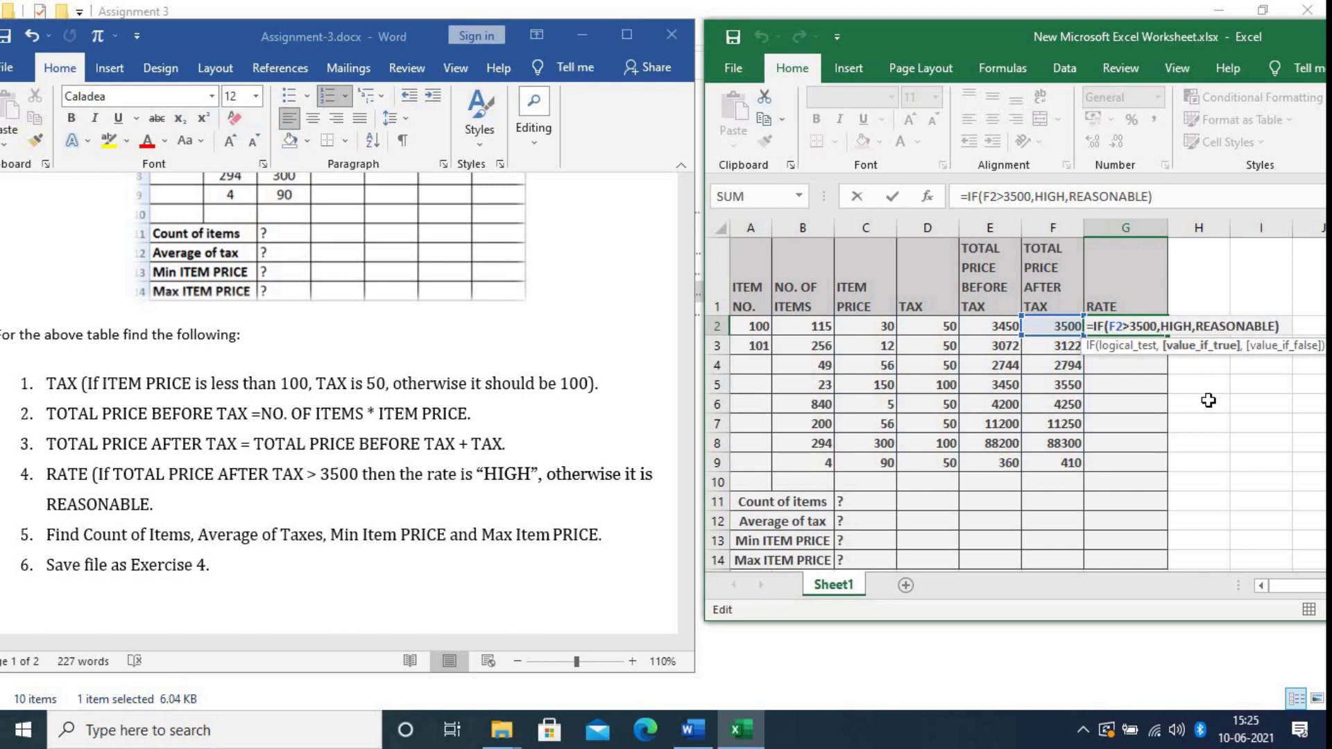
{"action": "type", "text": "\""}
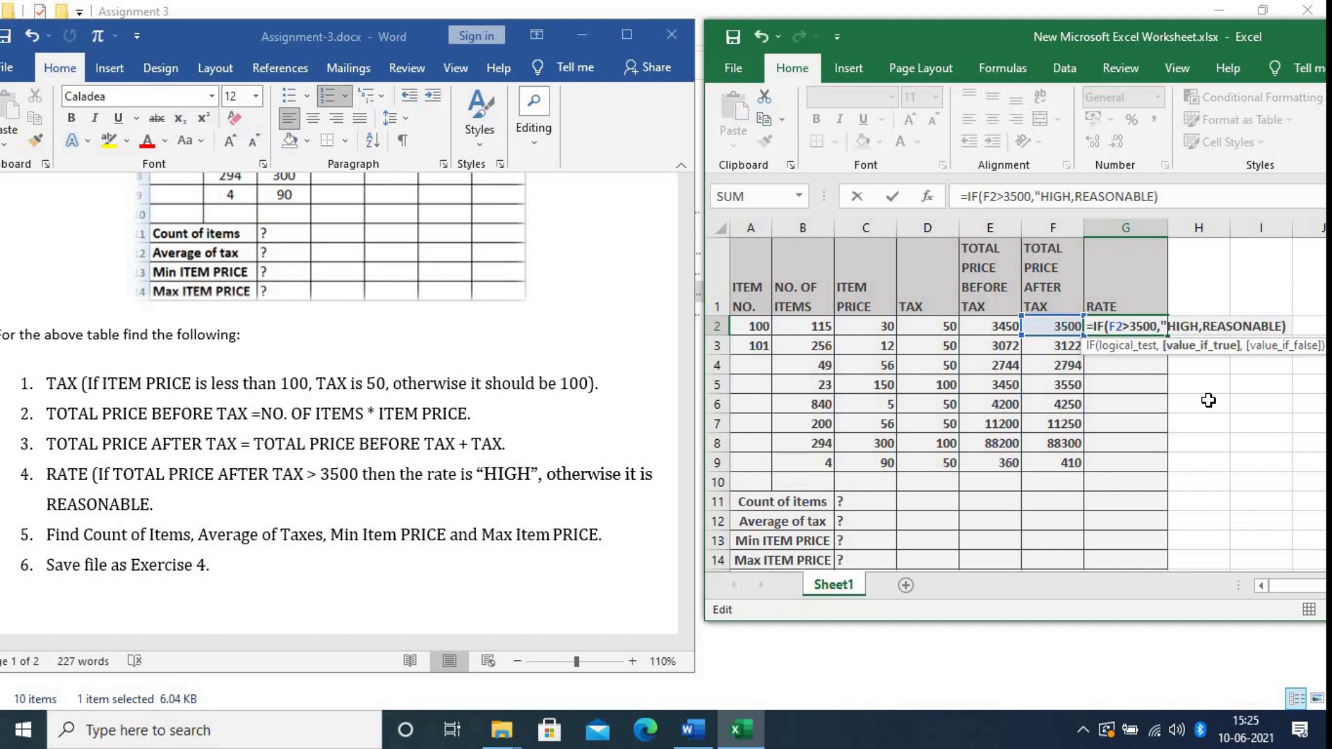
{"action": "key", "text": "Right"}
{"action": "key", "text": "Right"}
{"action": "key", "text": "Right"}
{"action": "key", "text": "Right"}
{"action": "type", "text": "\""}
{"action": "key", "text": "Right"}
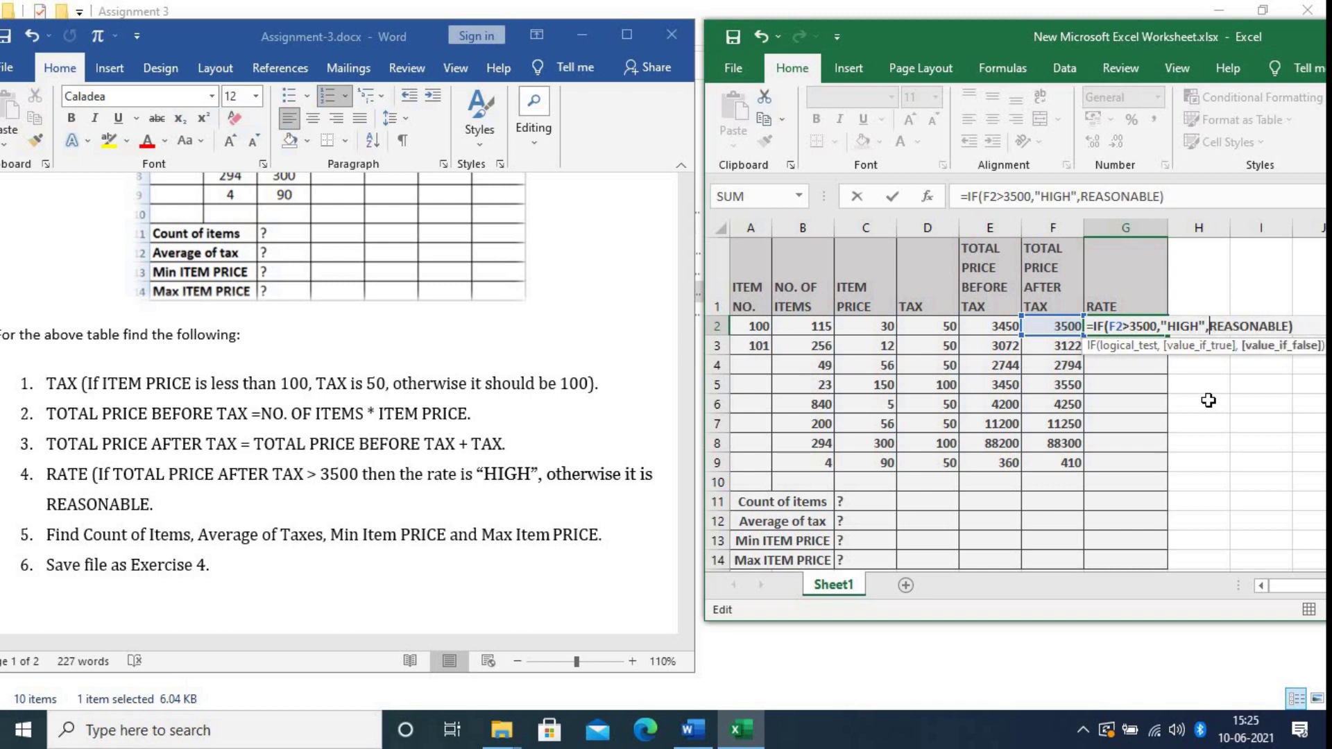
{"action": "type", "text": "\""}
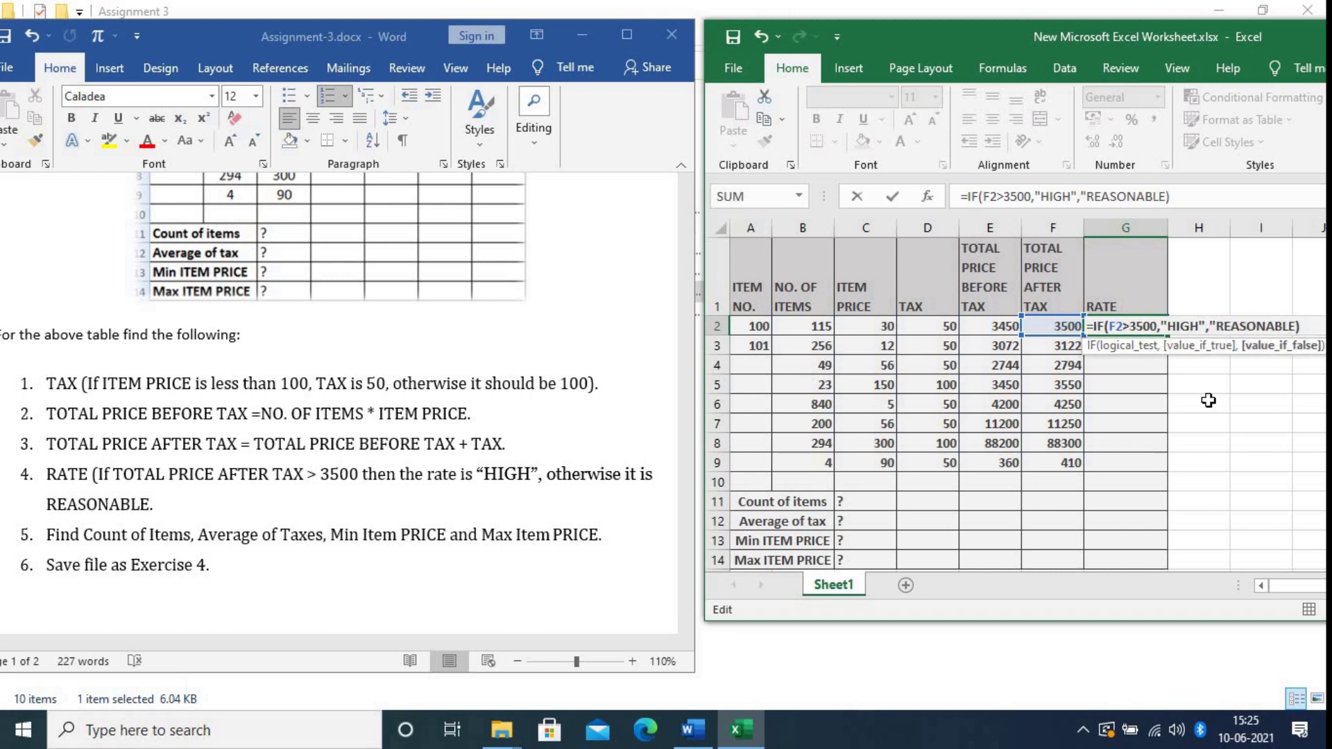
{"action": "key", "text": "Right"}
{"action": "key", "text": "Right"}
{"action": "key", "text": "Right"}
{"action": "type", "text": "\""}
{"action": "key", "text": "Return"}
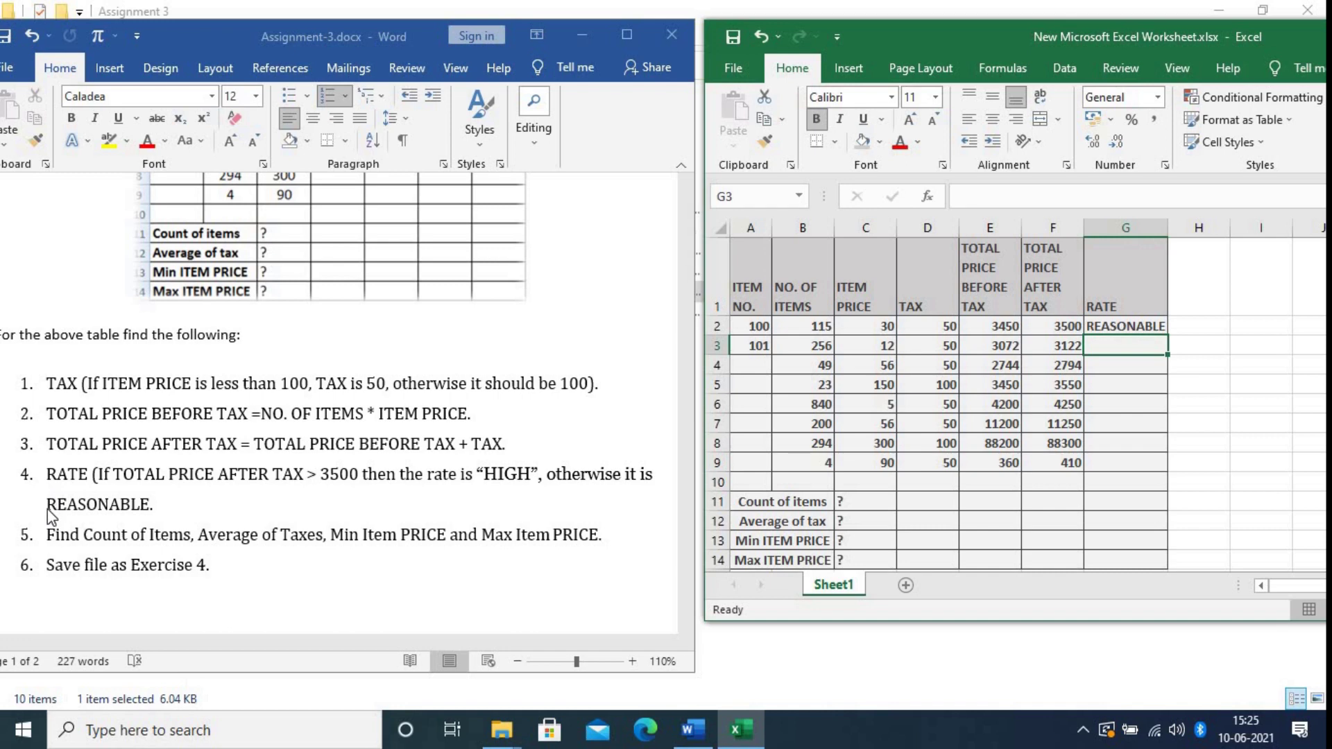
{"action": "left_click", "coordinate": [1131, 328]}
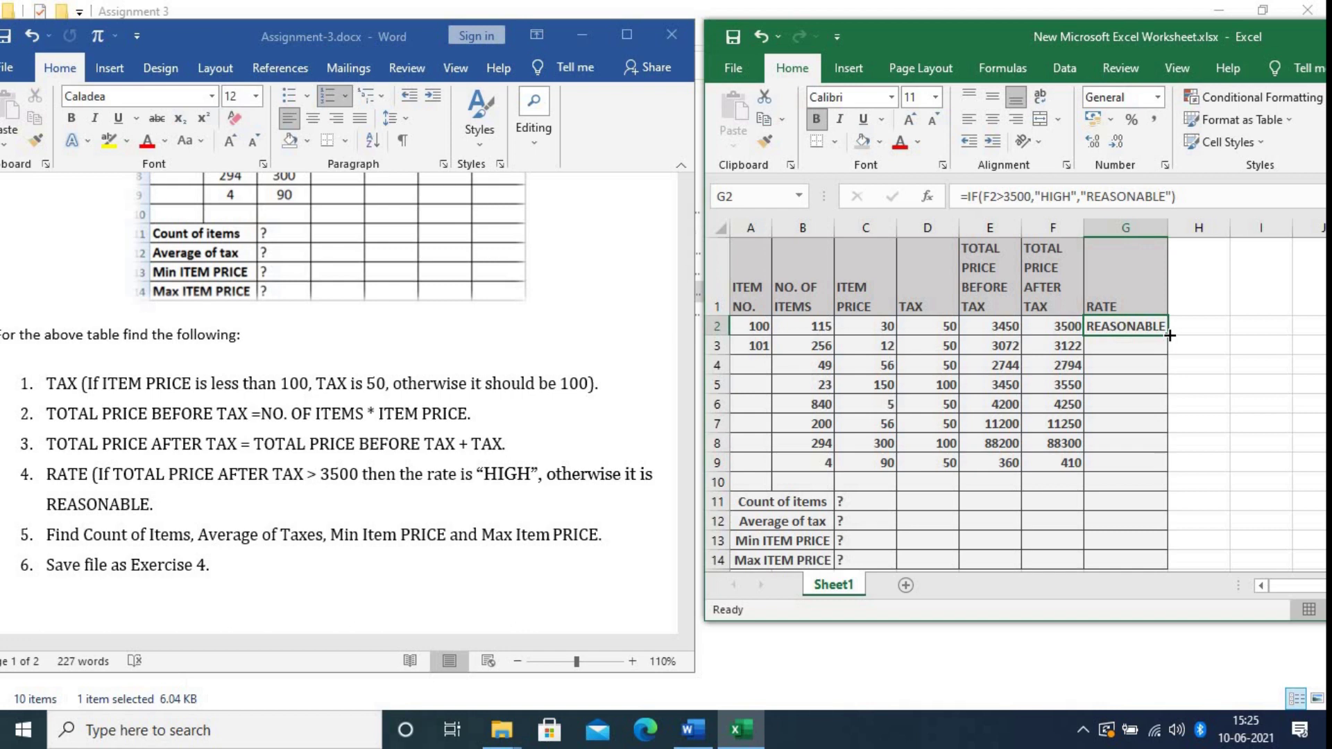
{"action": "left_click_drag", "start_coordinate": [1170, 336], "coordinate": [1169, 478]}
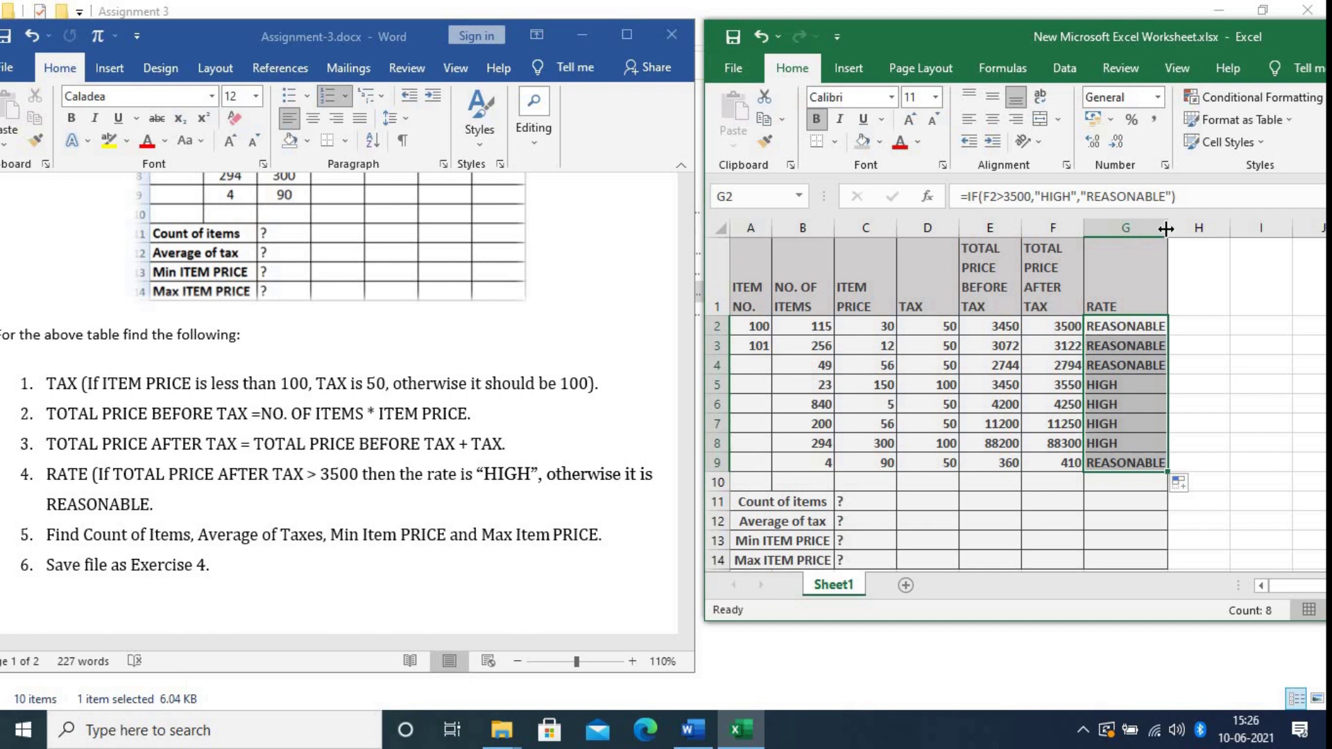
Widen column G slightly so the rate text fits inside the cells.
{"action": "left_click_drag", "start_coordinate": [1168, 227], "coordinate": [1178, 228]}
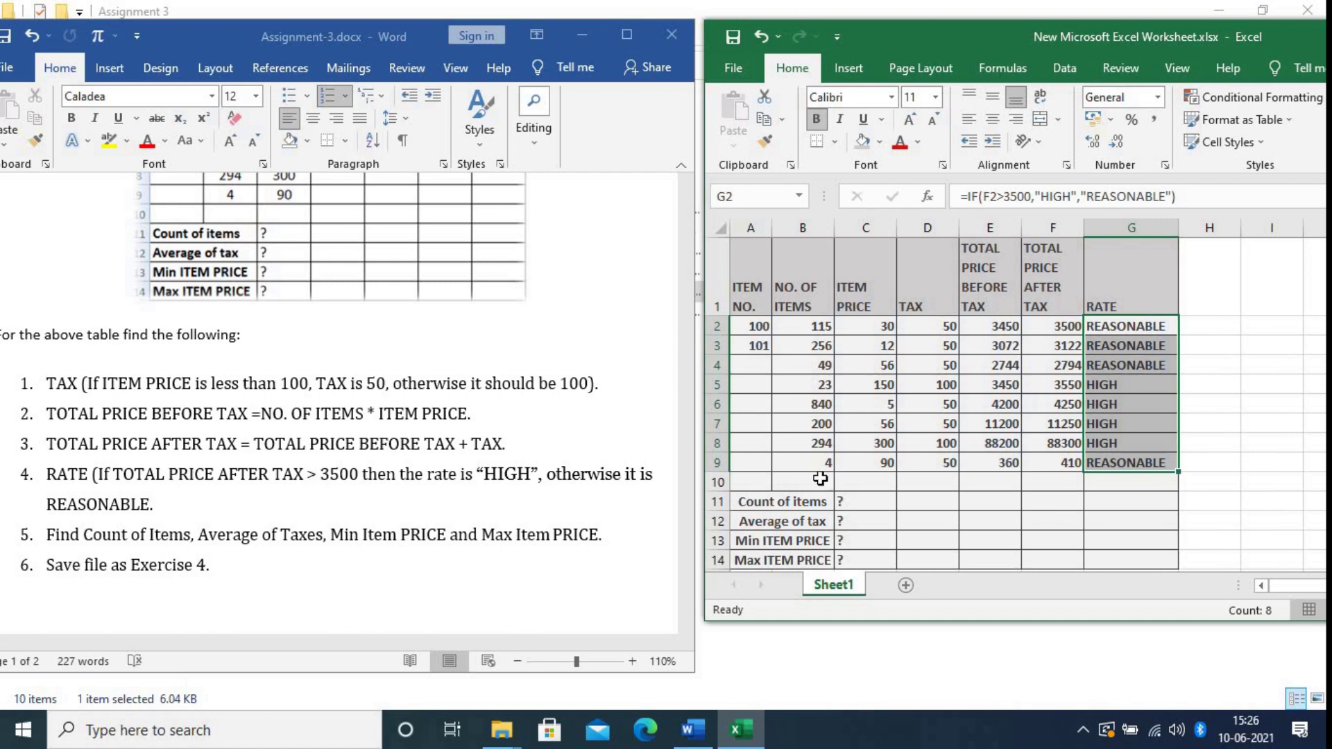
Replace the Count of items placeholder in C11 with the formula =SUM(B2:B9).
{"action": "left_click", "coordinate": [783, 517]}
{"action": "left_click", "coordinate": [856, 502]}
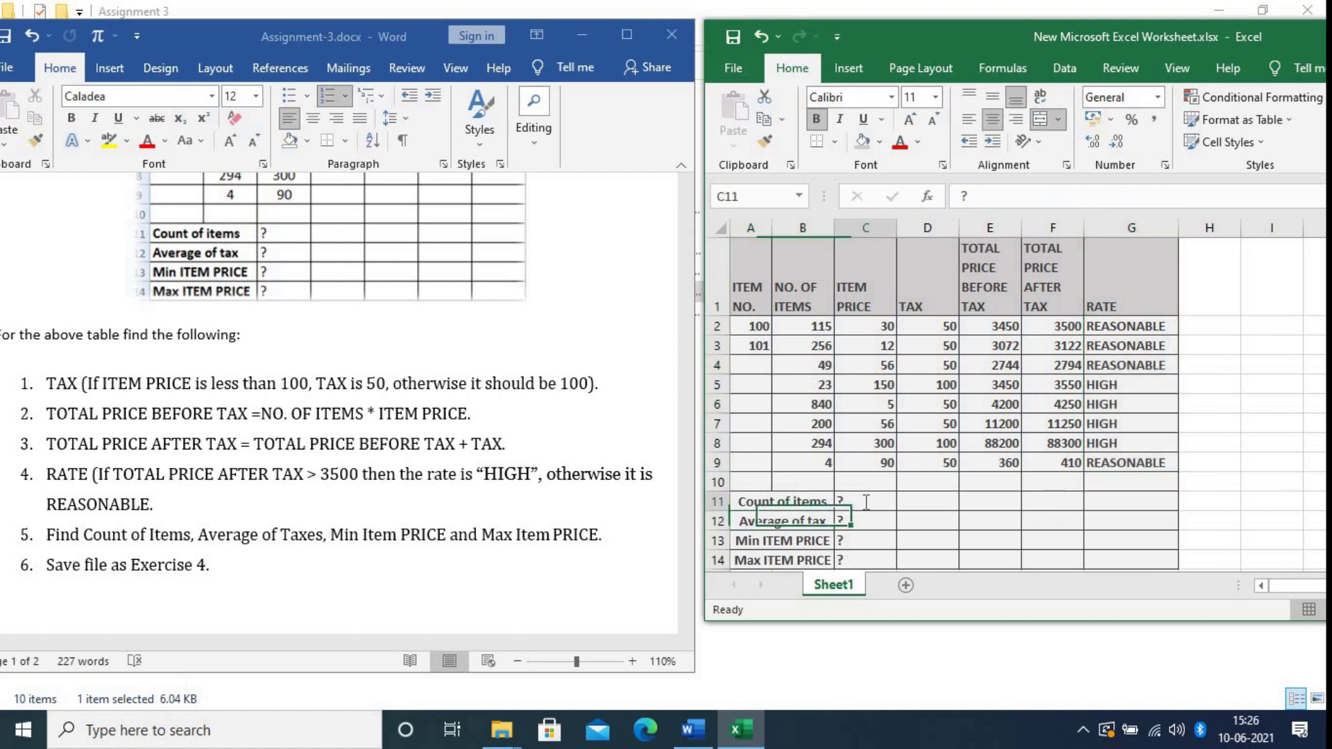
{"action": "double_click", "coordinate": [860, 500]}
{"action": "key", "text": "BackSpace"}
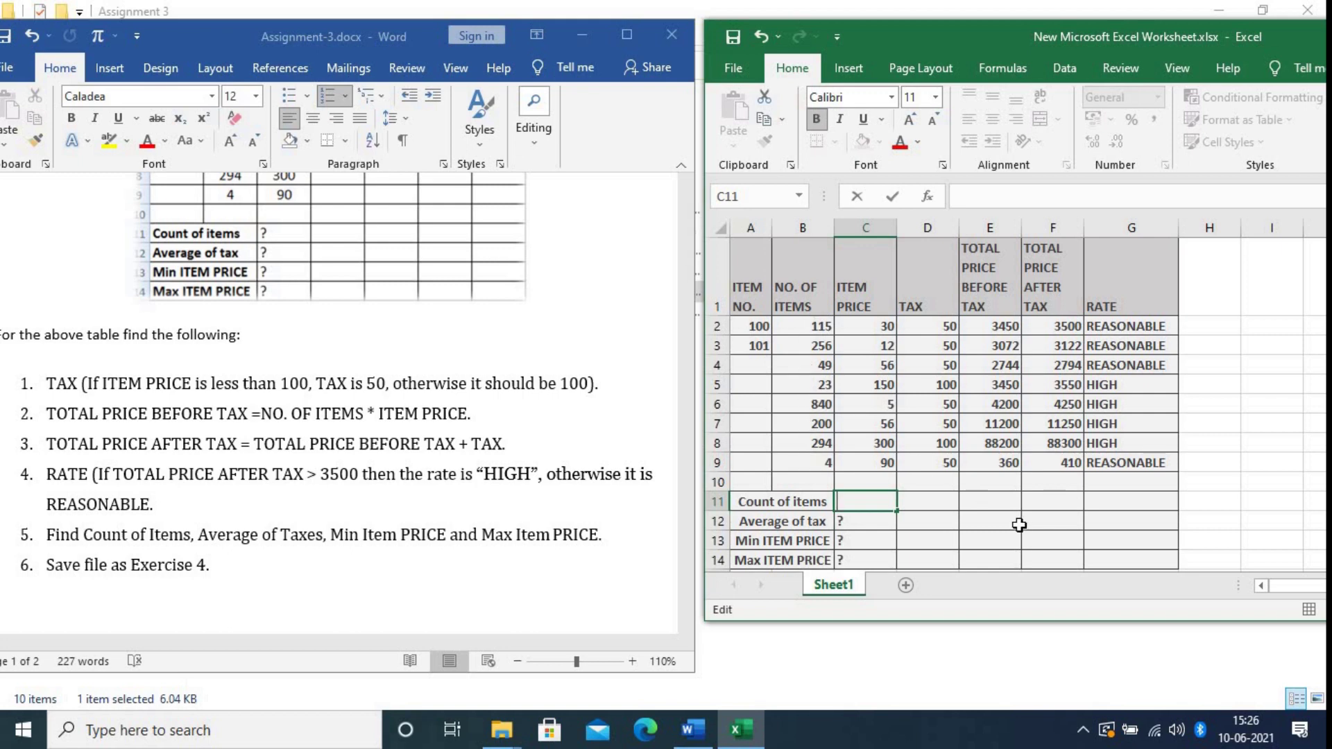
{"action": "type", "text": "="}
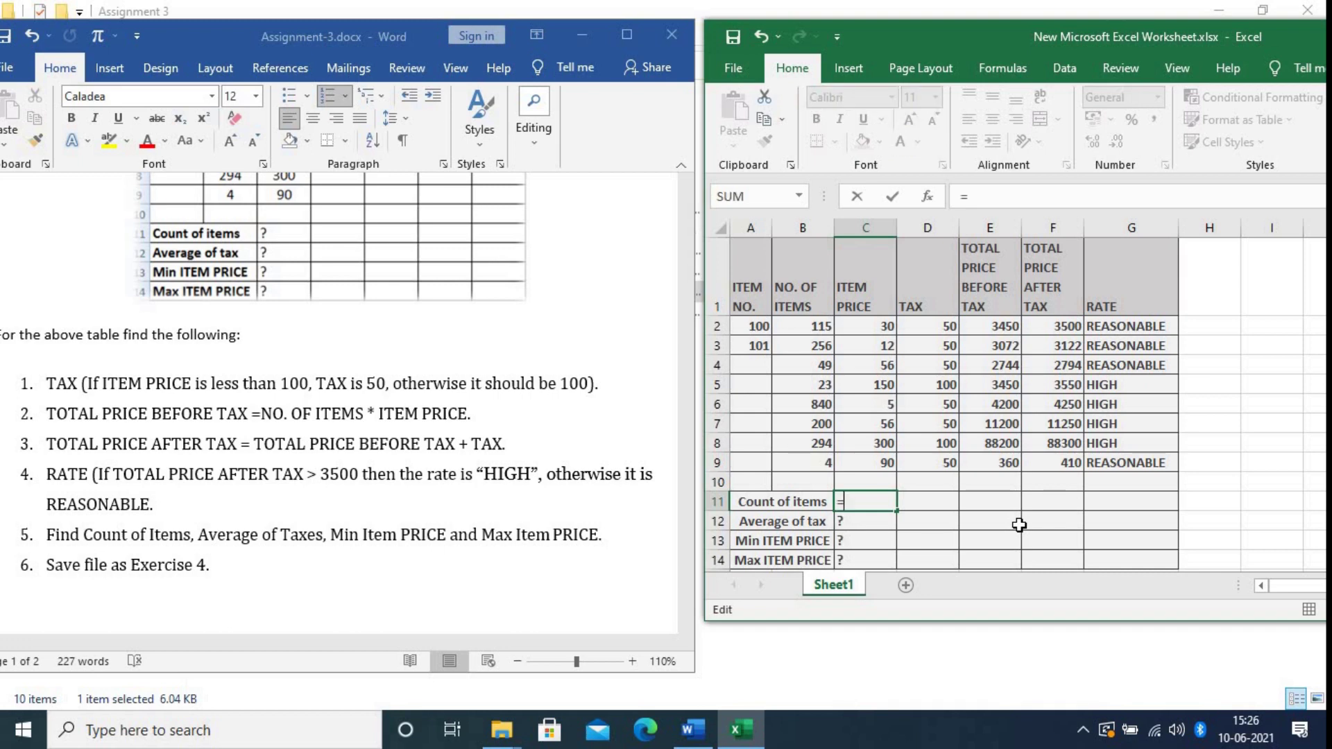
{"action": "type", "text": "SUM"}
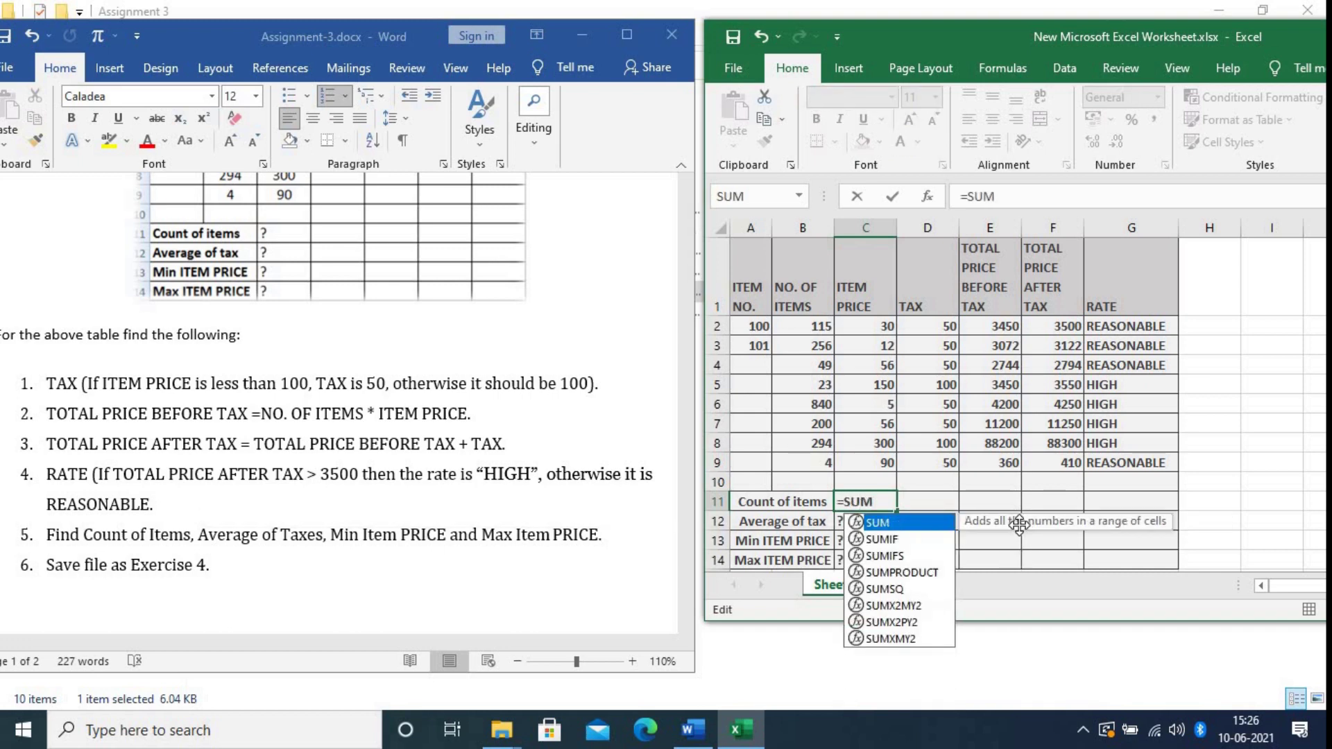
{"action": "double_click", "coordinate": [879, 521]}
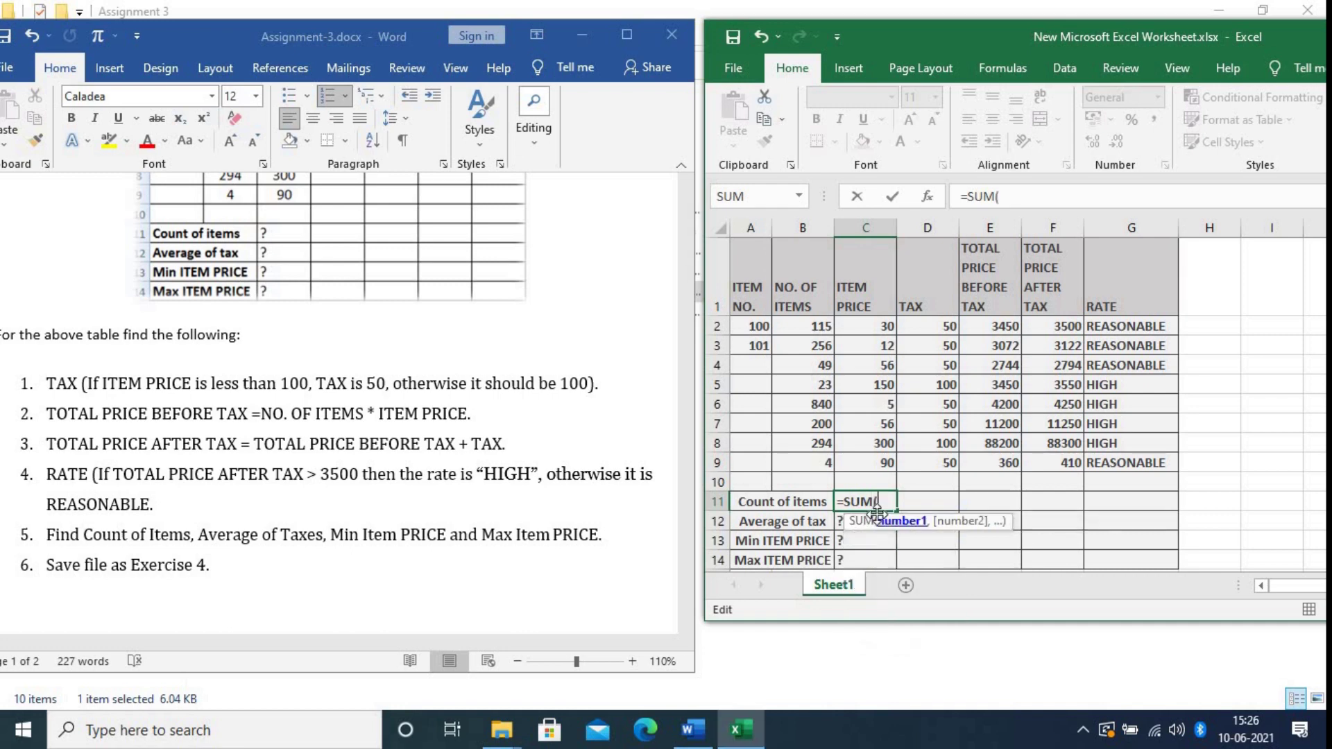
{"action": "left_click", "coordinate": [815, 324]}
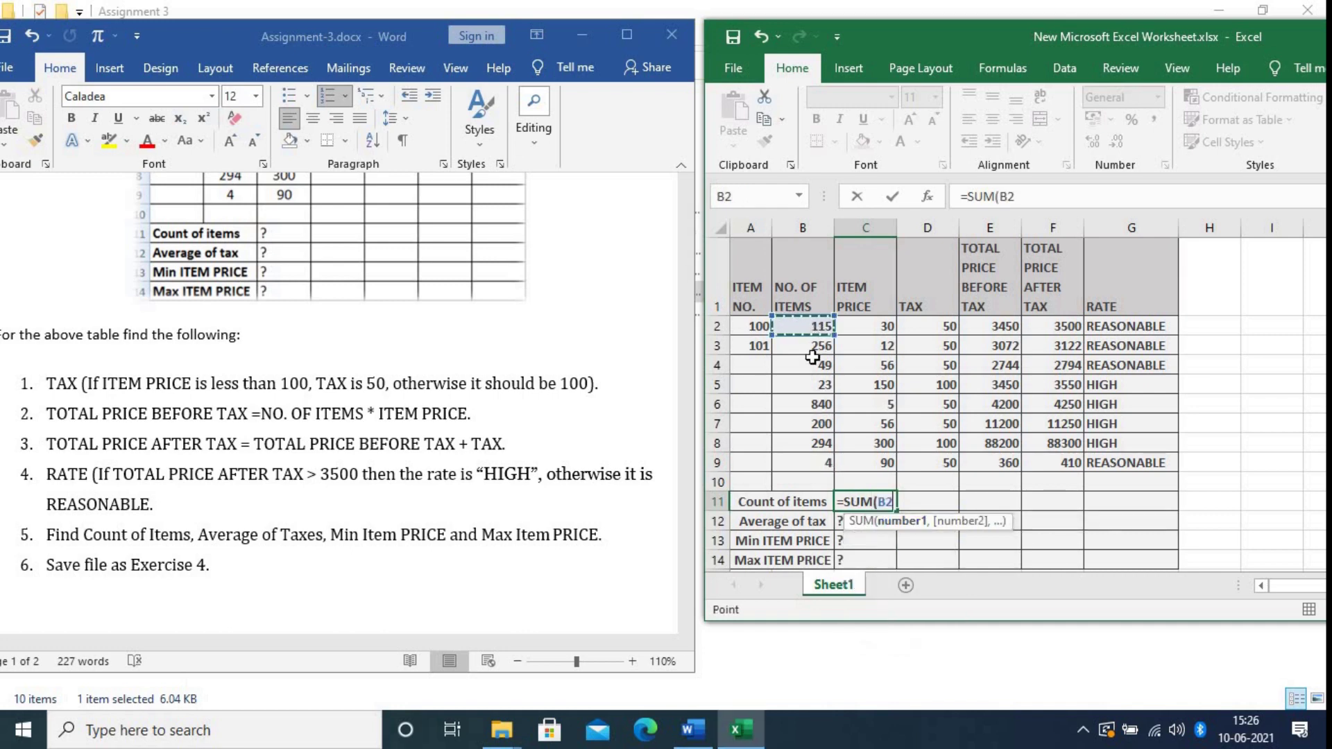
{"action": "left_click_drag", "start_coordinate": [812, 357], "coordinate": [809, 453]}
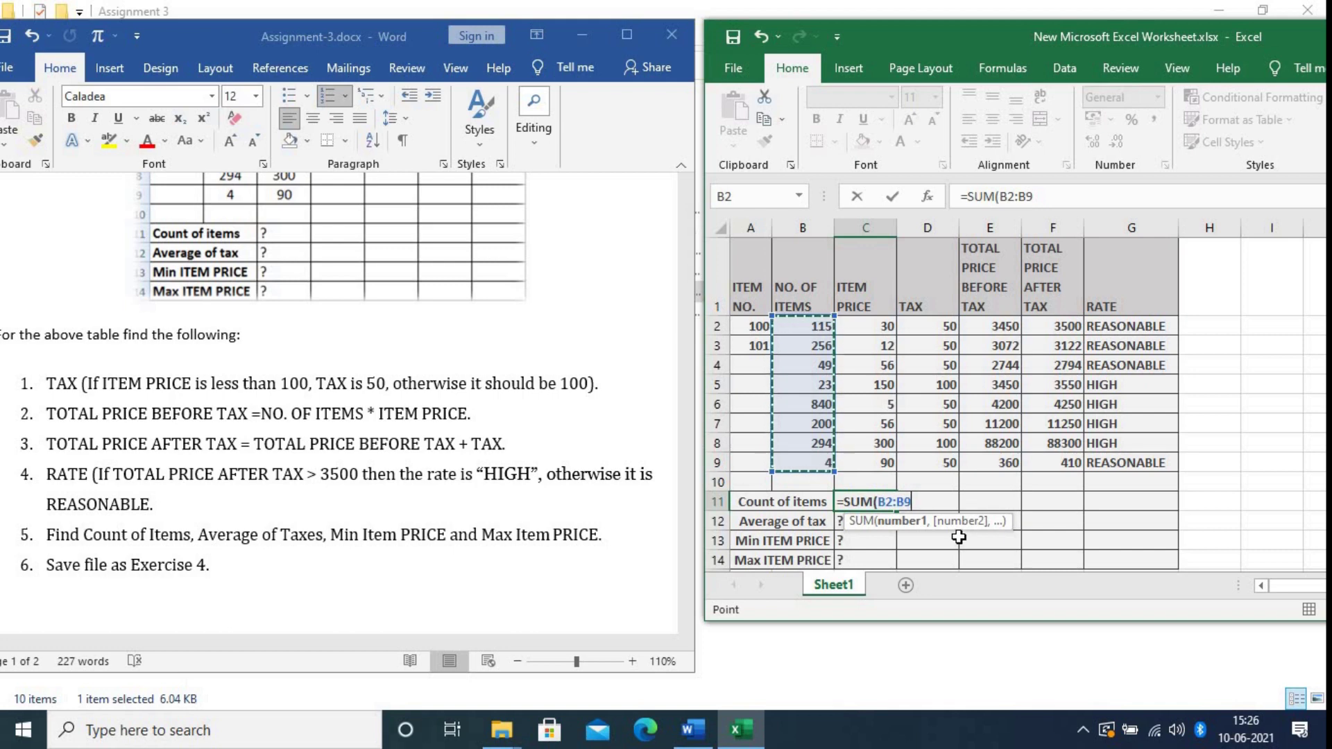
{"action": "type", "text": ")"}
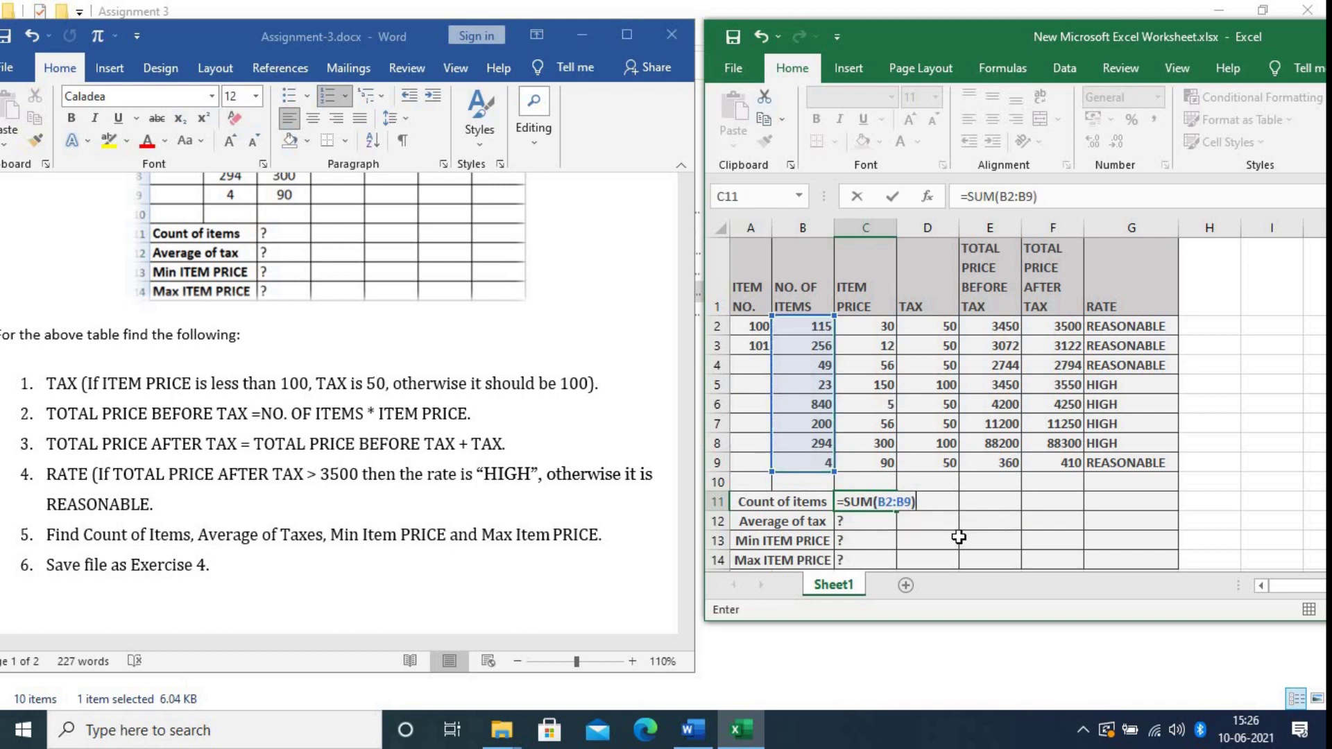
{"action": "key", "text": "Return"}
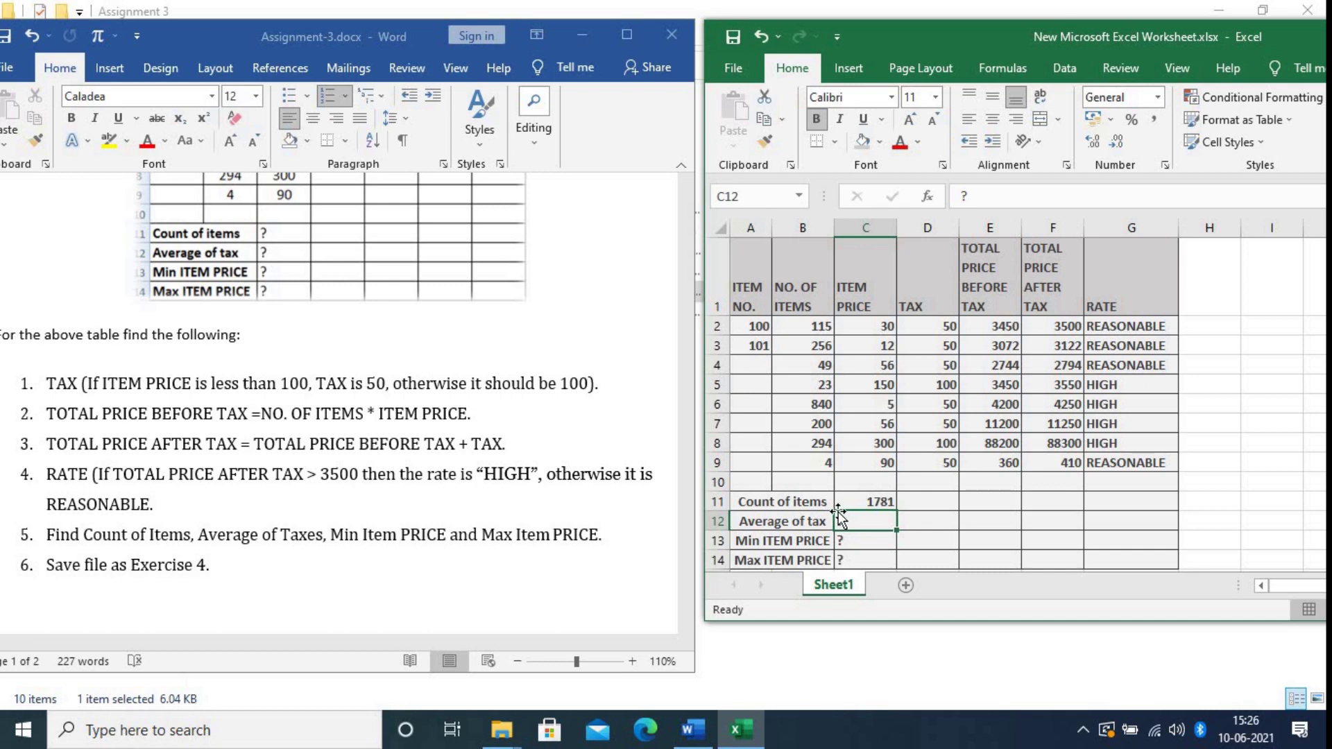
Replace the Average of tax placeholder in C12 with the formula =AVERAGE(D2:D9).
{"action": "double_click", "coordinate": [860, 520]}
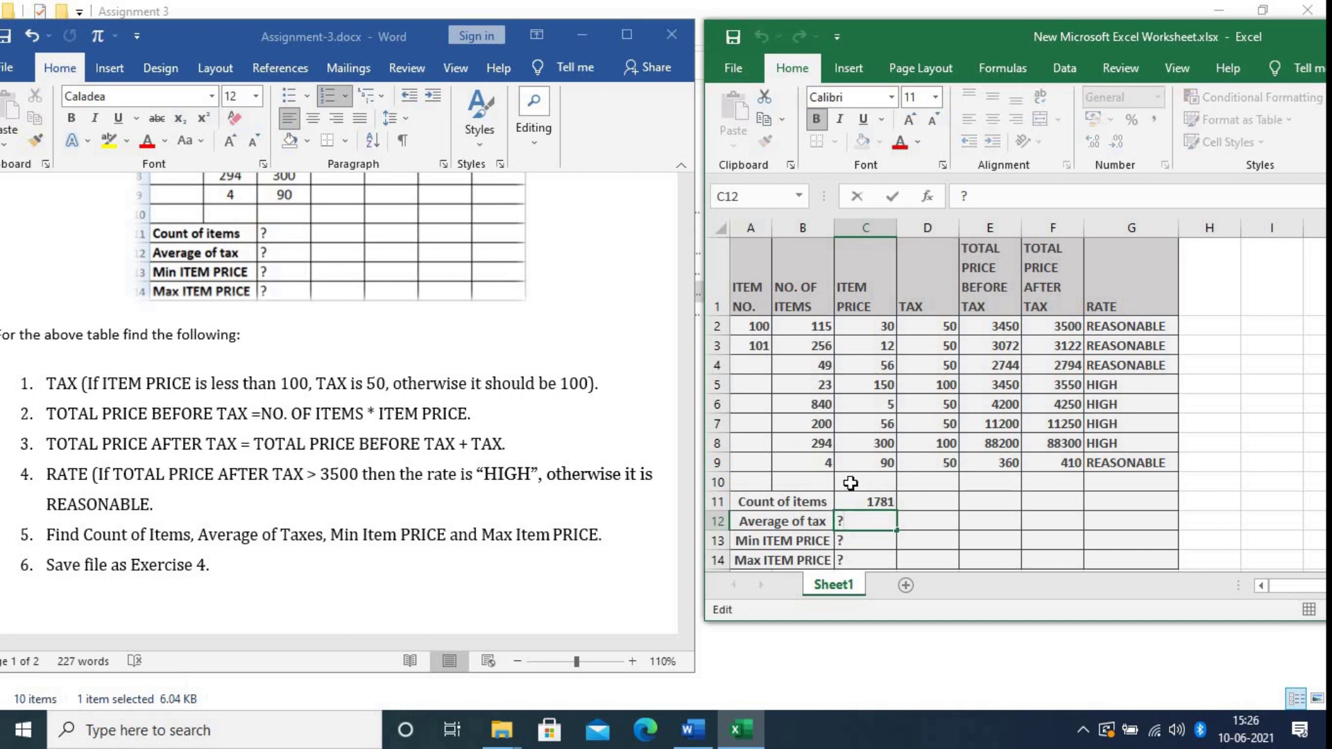
{"action": "key", "text": "BackSpace"}
{"action": "type", "text": "="}
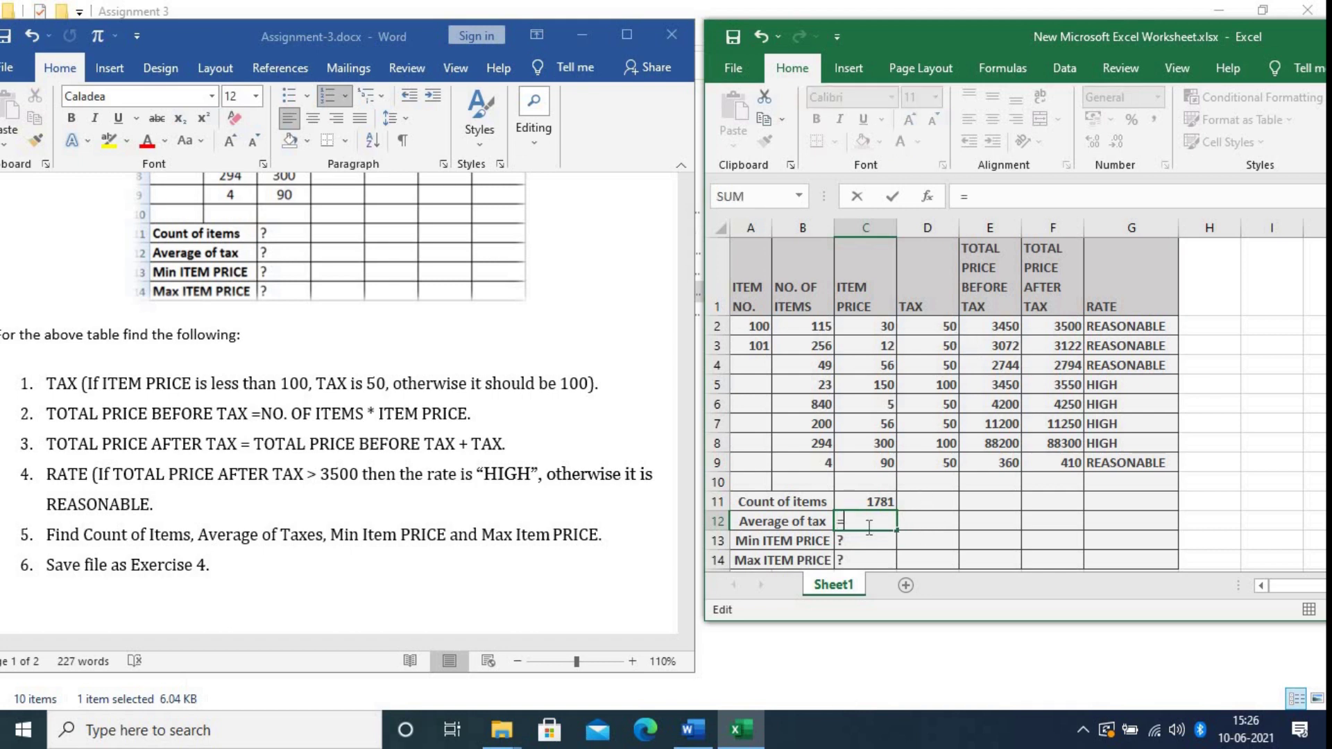
{"action": "type", "text": "AVE"}
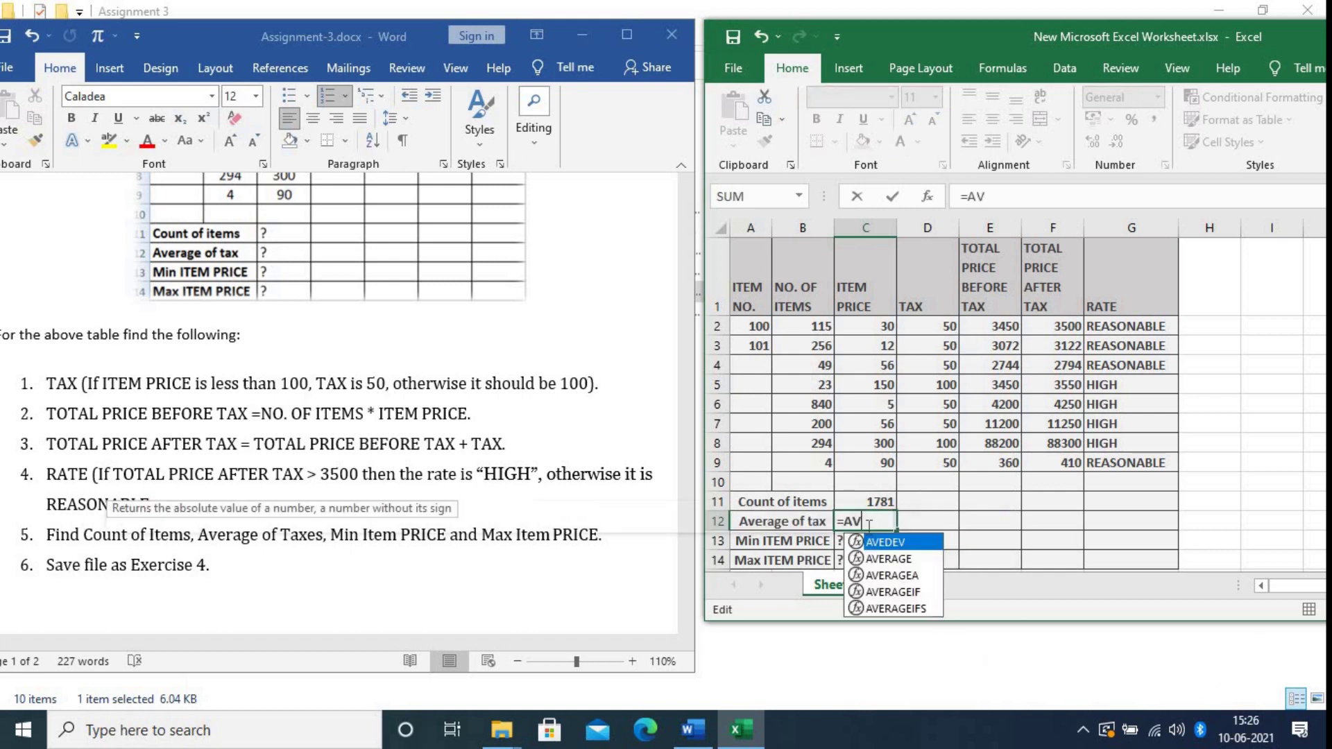
{"action": "double_click", "coordinate": [907, 558]}
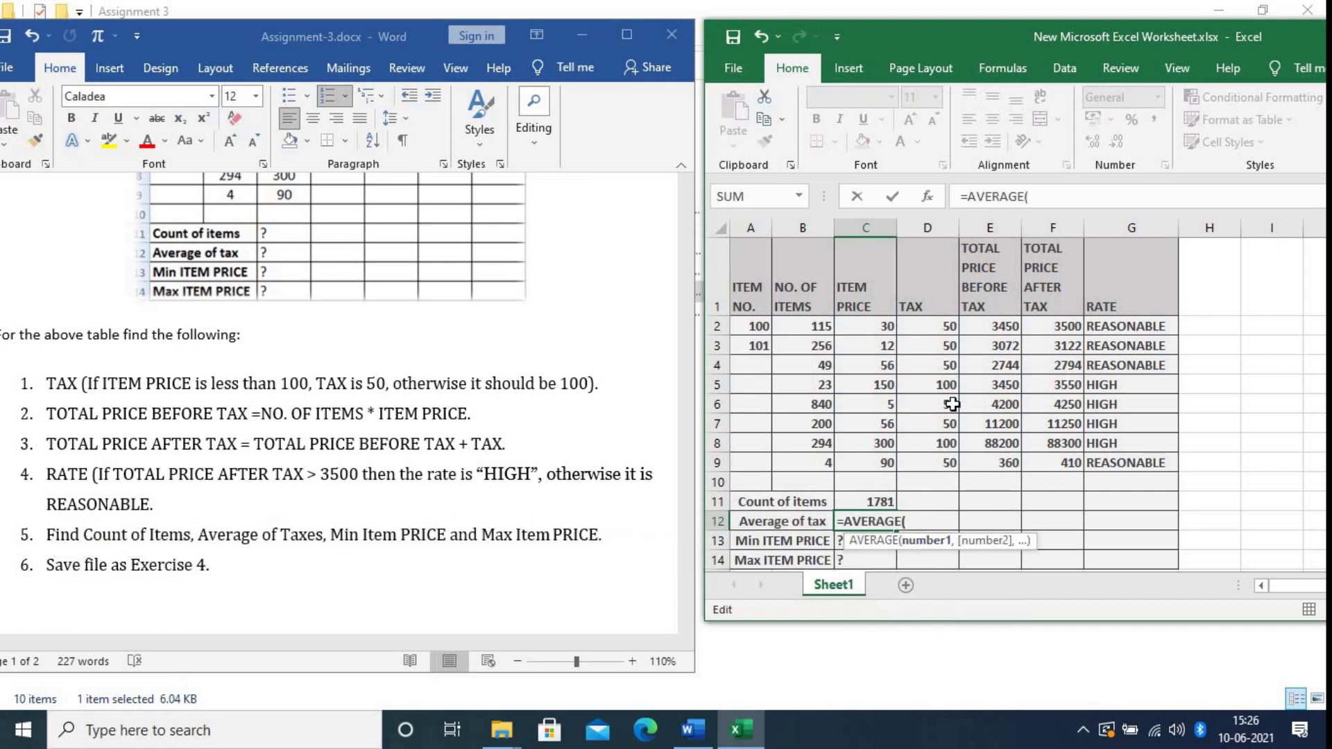
{"action": "left_click_drag", "start_coordinate": [937, 328], "coordinate": [938, 459]}
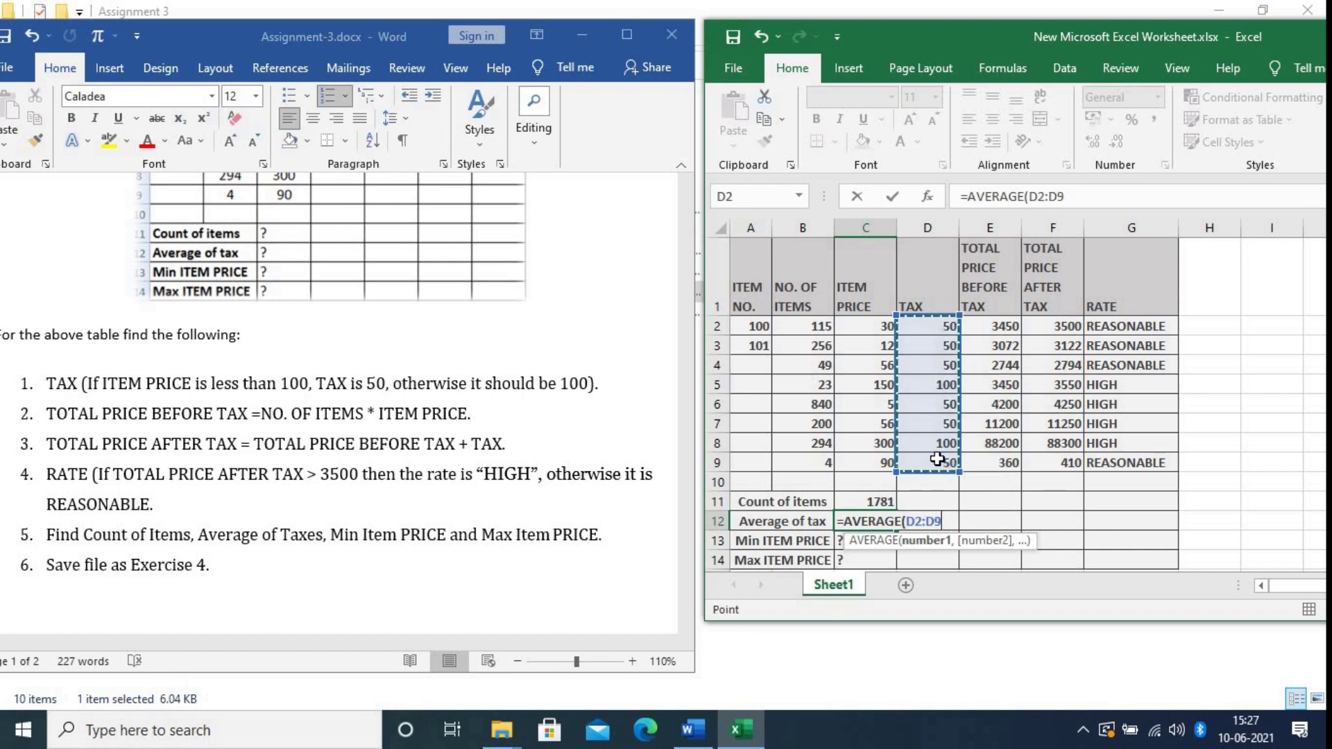
{"action": "type", "text": ")"}
{"action": "key", "text": "Return"}
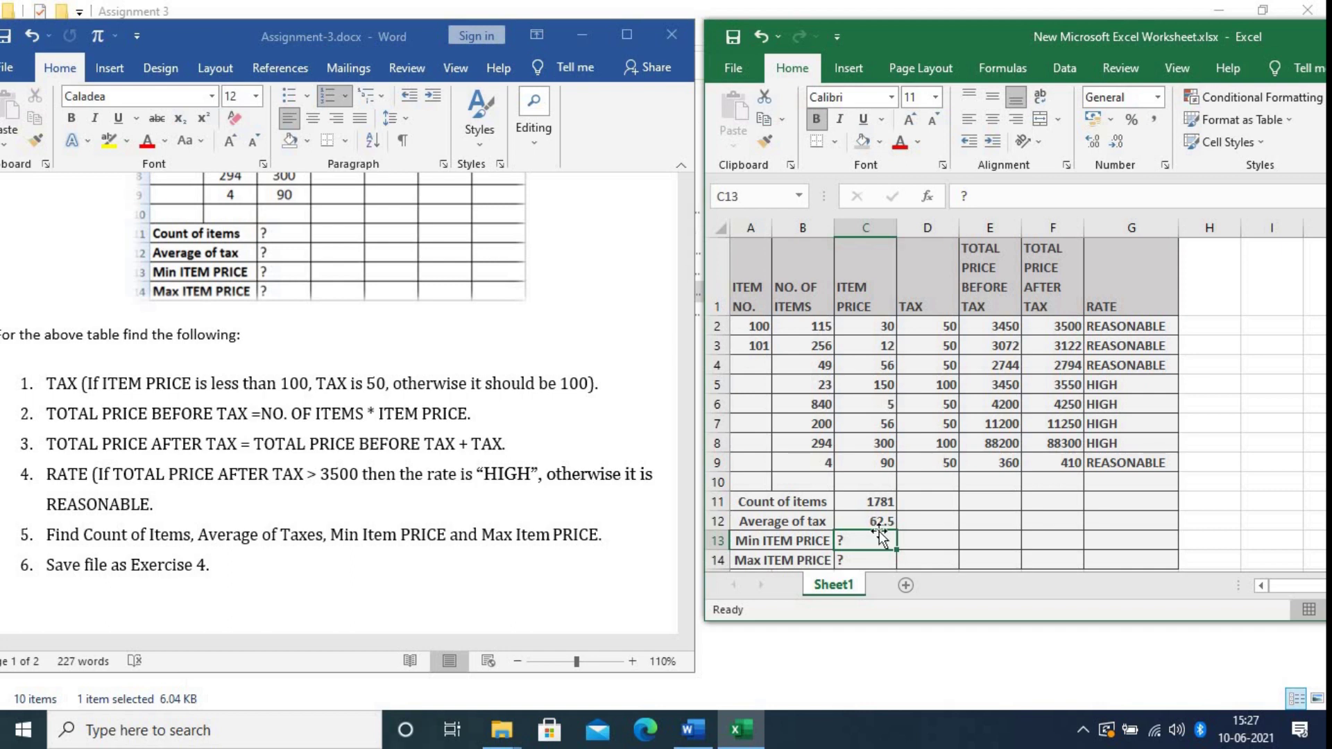
Replace the Min ITEM PRICE placeholder in C13 with a MIN formula over C2:C9.
{"action": "double_click", "coordinate": [870, 536]}
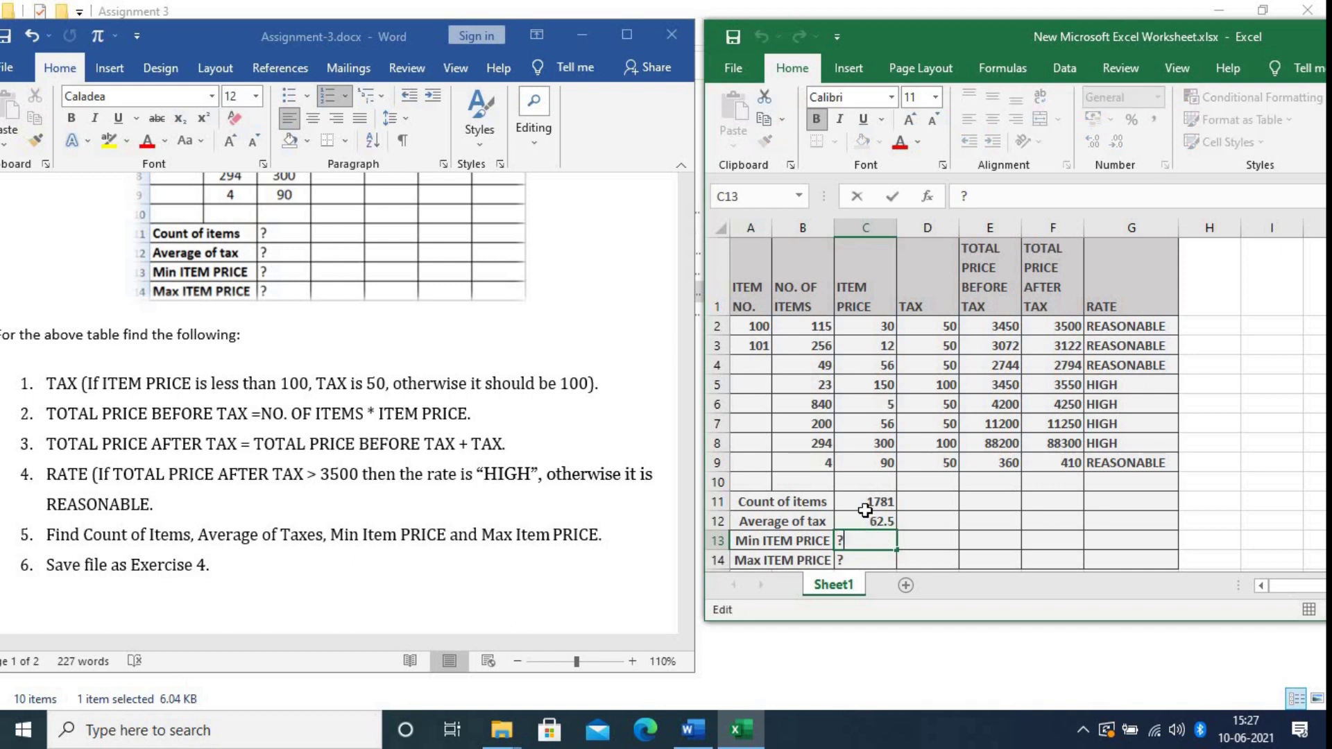
{"action": "key", "text": "BackSpace"}
{"action": "type", "text": "="}
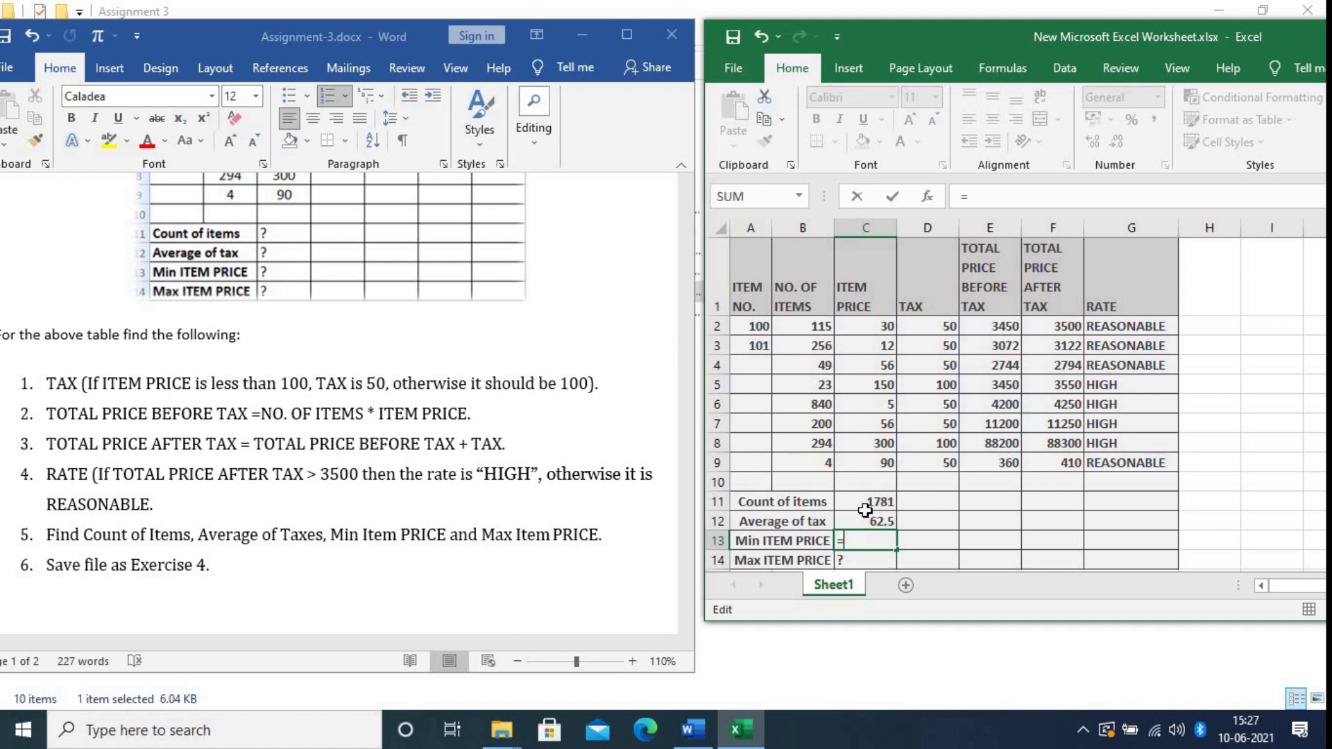
{"action": "type", "text": "MIN"}
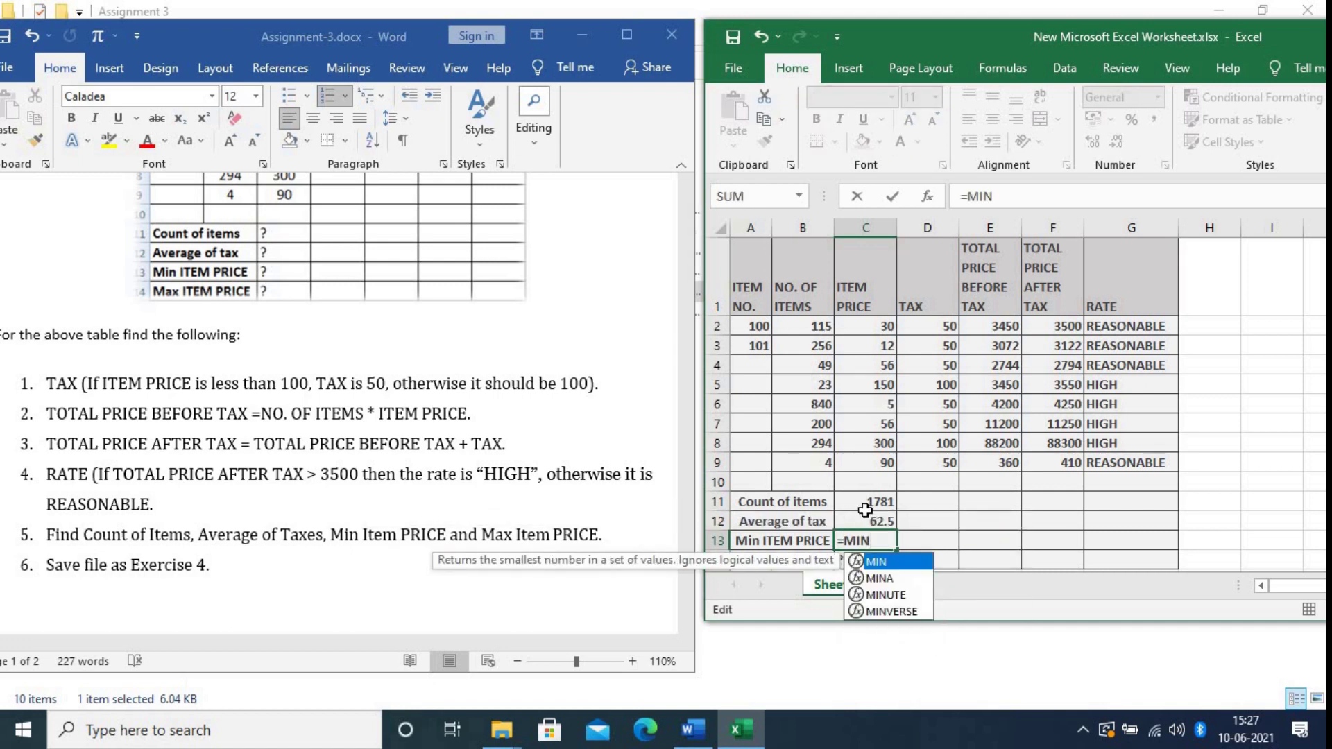
{"action": "double_click", "coordinate": [878, 563]}
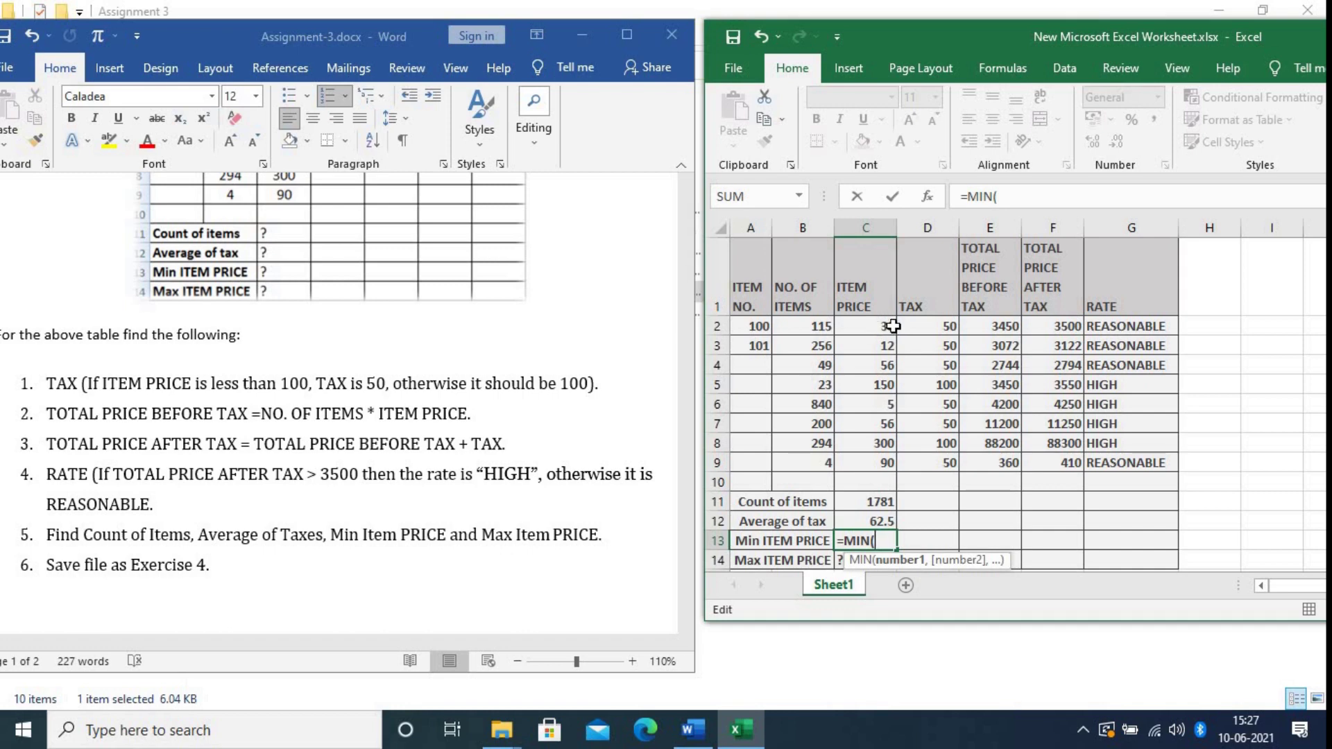
{"action": "left_click_drag", "start_coordinate": [860, 325], "coordinate": [870, 469]}
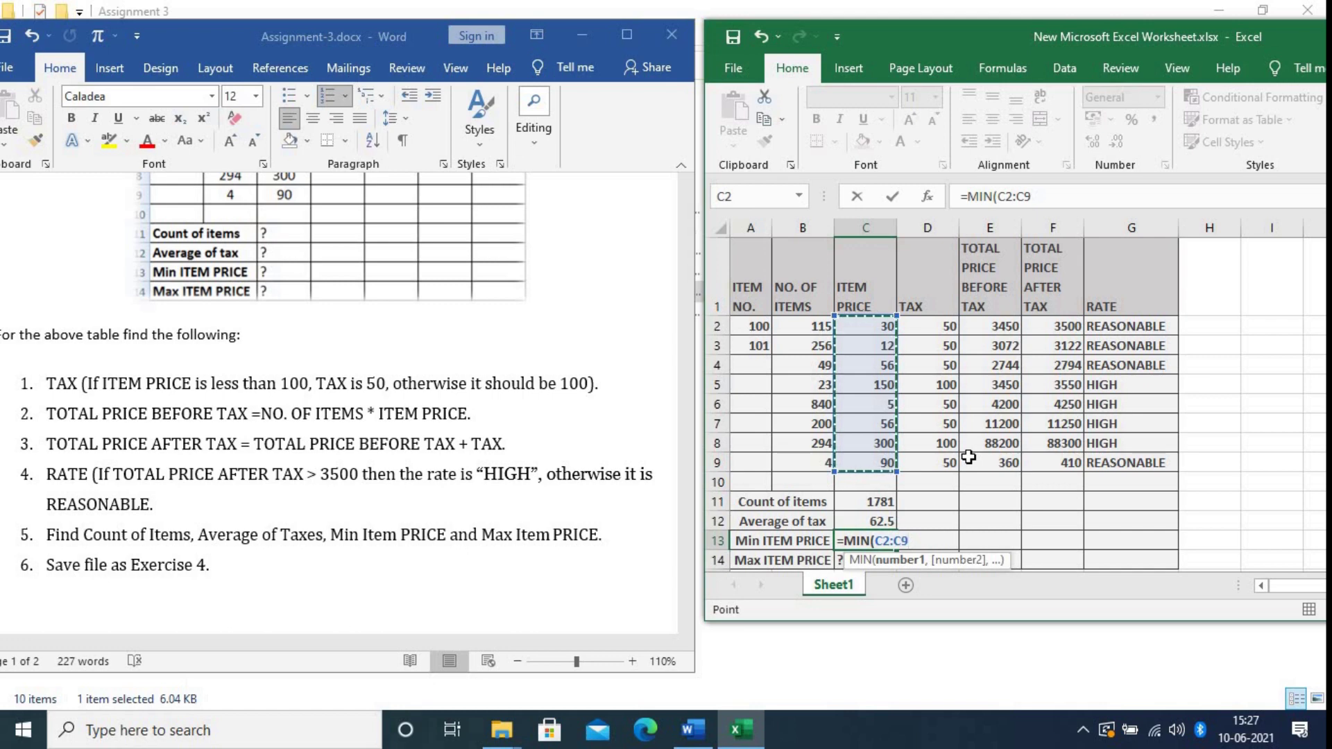
{"action": "key", "text": "Return"}
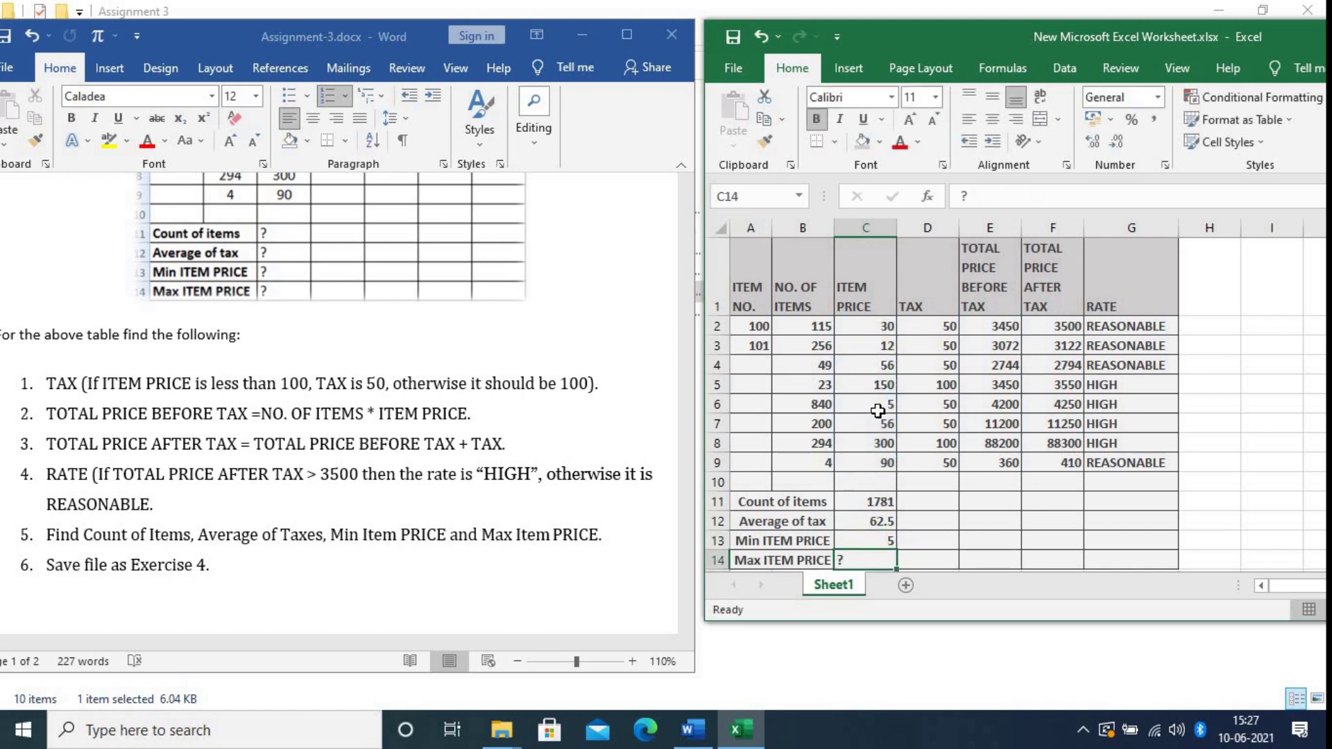
Replace the Max ITEM PRICE placeholder in C14 with the formula =MAX(C2:C9).
{"action": "double_click", "coordinate": [861, 559]}
{"action": "key", "text": "BackSpace"}
{"action": "type", "text": "="}
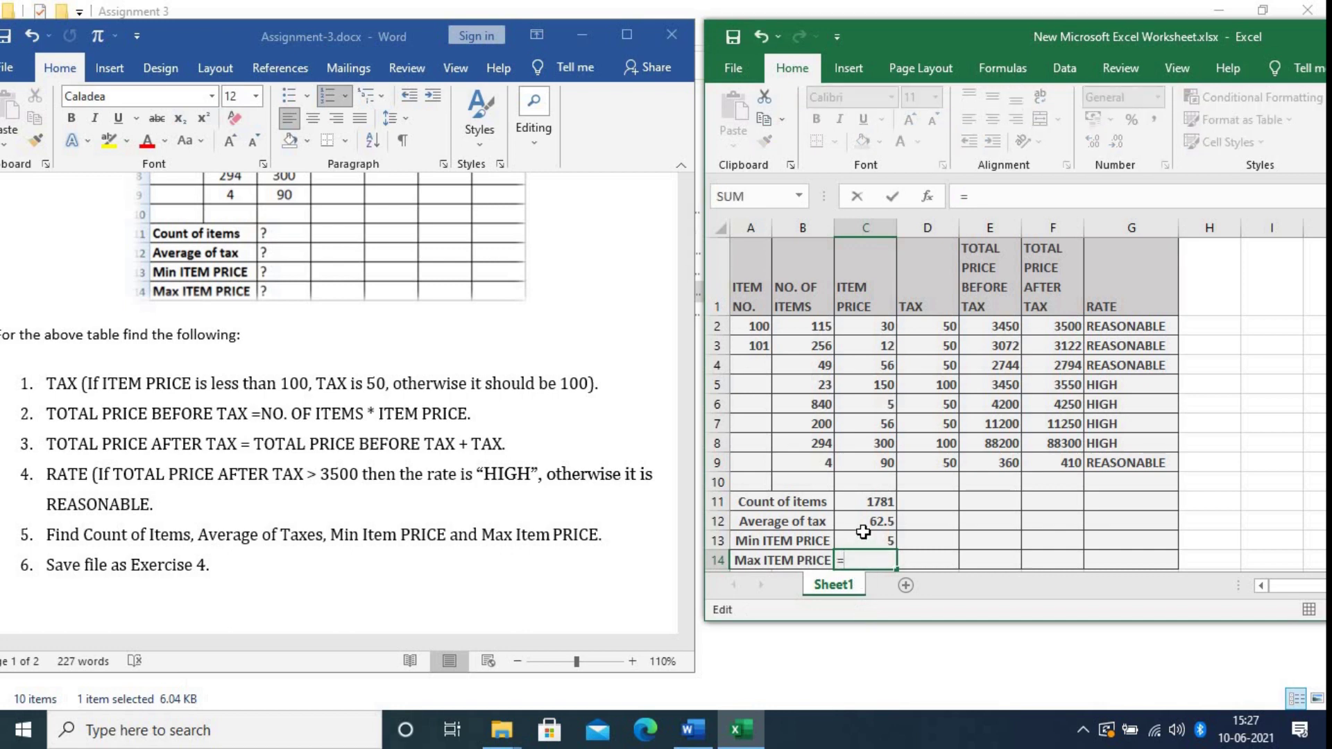
{"action": "type", "text": "MAX"}
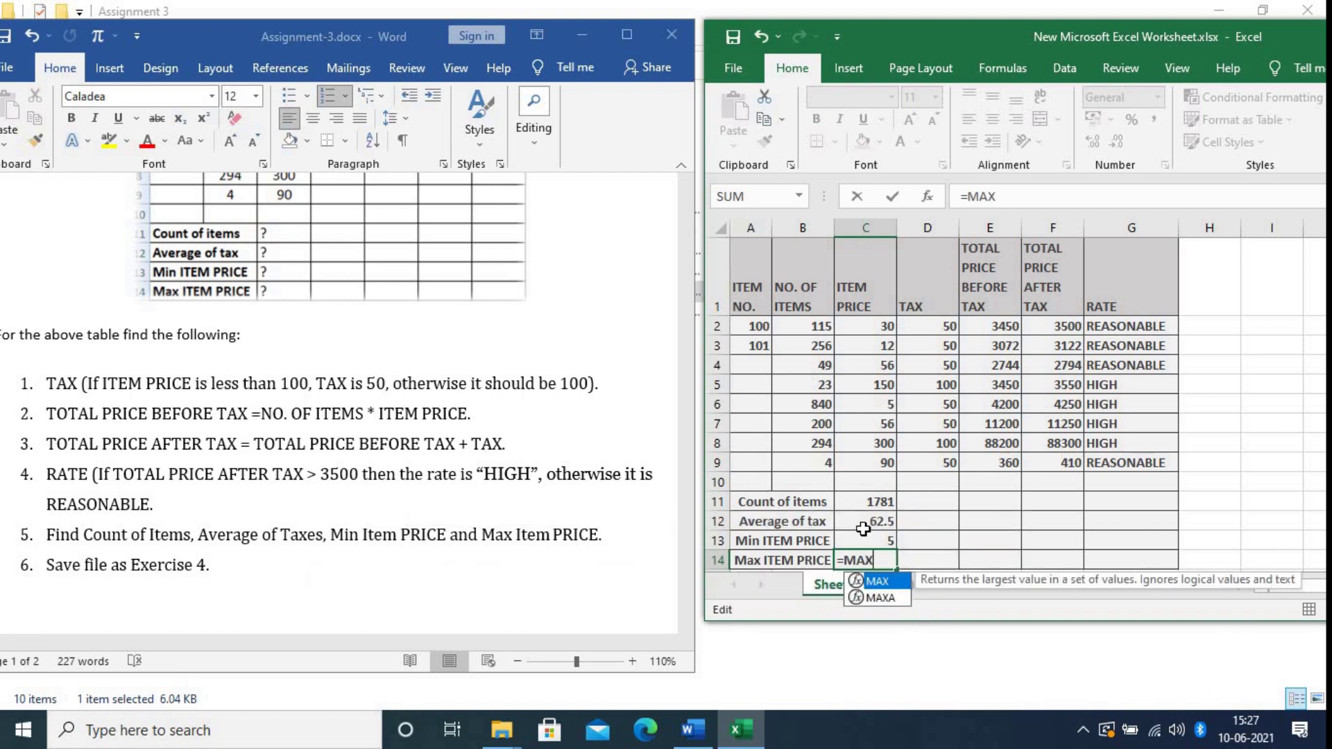
{"action": "double_click", "coordinate": [880, 584]}
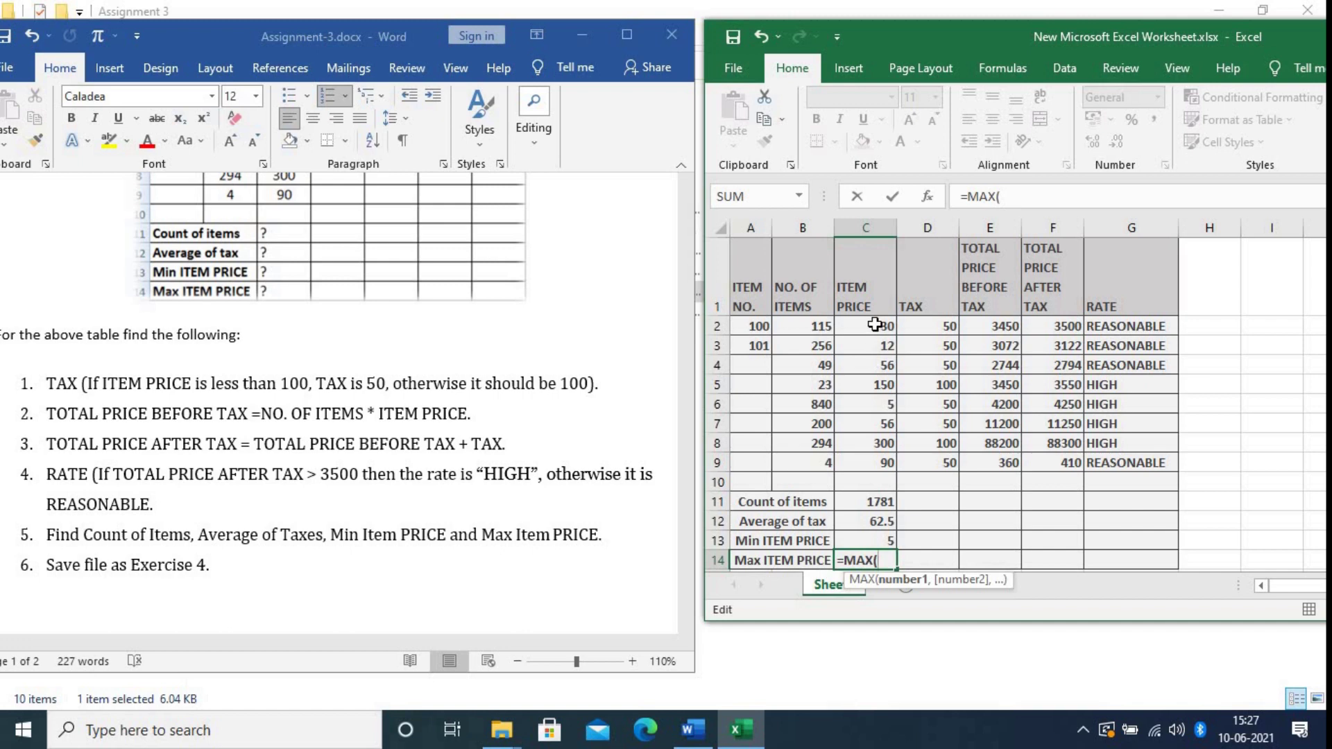
{"action": "left_click_drag", "start_coordinate": [875, 325], "coordinate": [881, 462]}
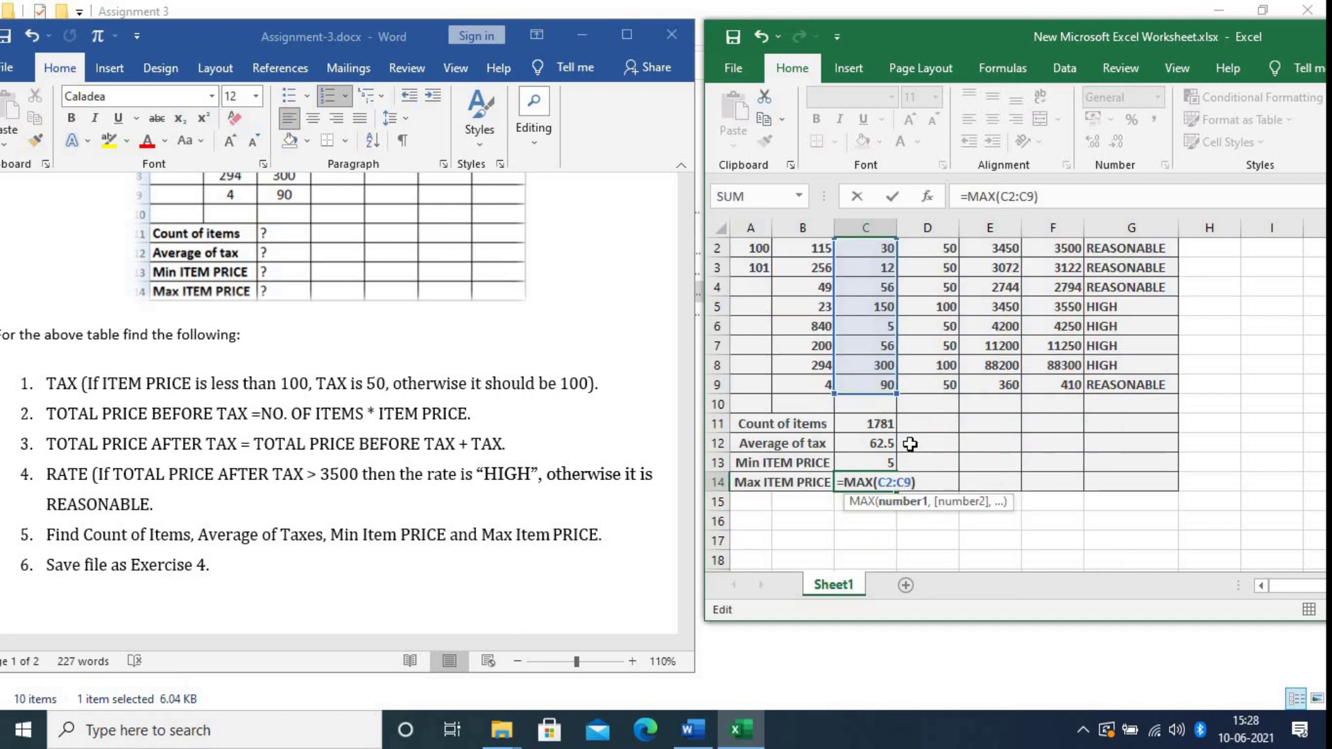
{"action": "scroll", "coordinate": [909, 444], "scroll_direction": "up", "scroll_amount": 1}
{"action": "key", "text": "Return"}
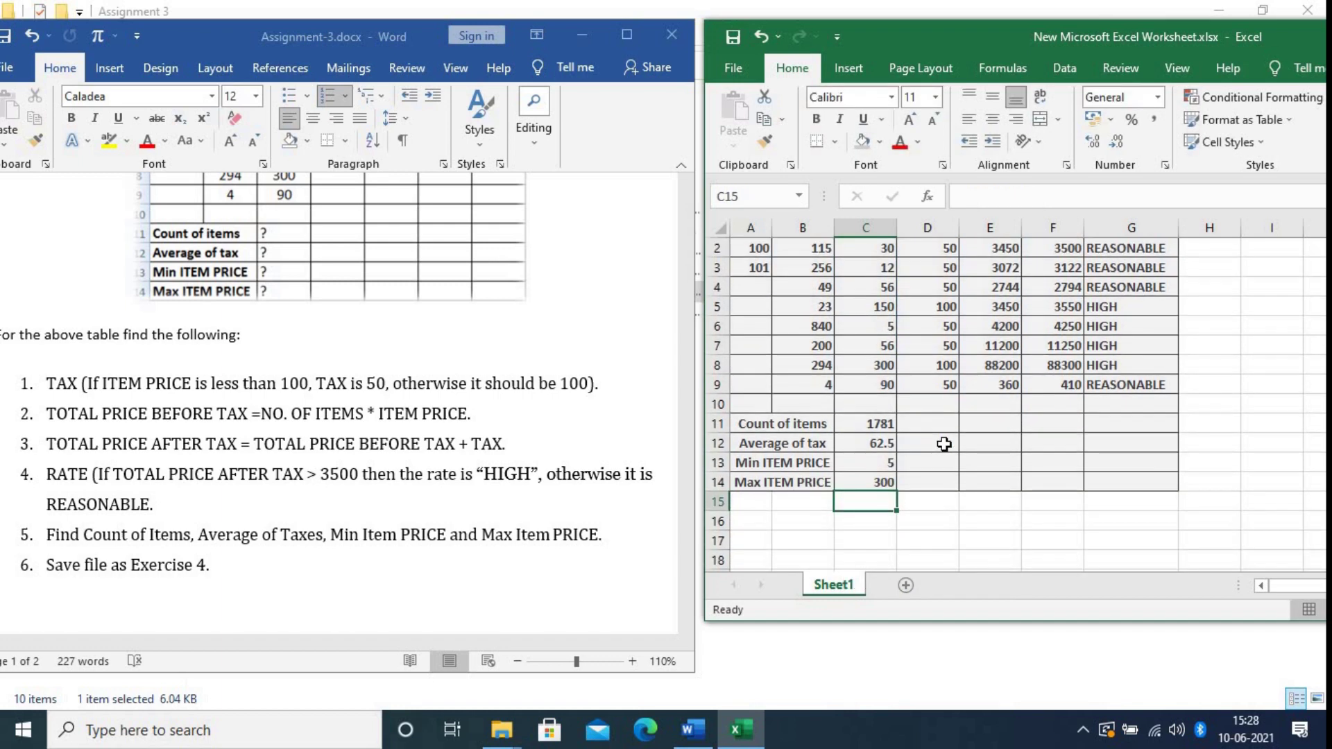
Check the minimum and maximum results against the item prices in C2:C9.
{"action": "scroll", "coordinate": [945, 444], "scroll_direction": "up", "scroll_amount": 1}
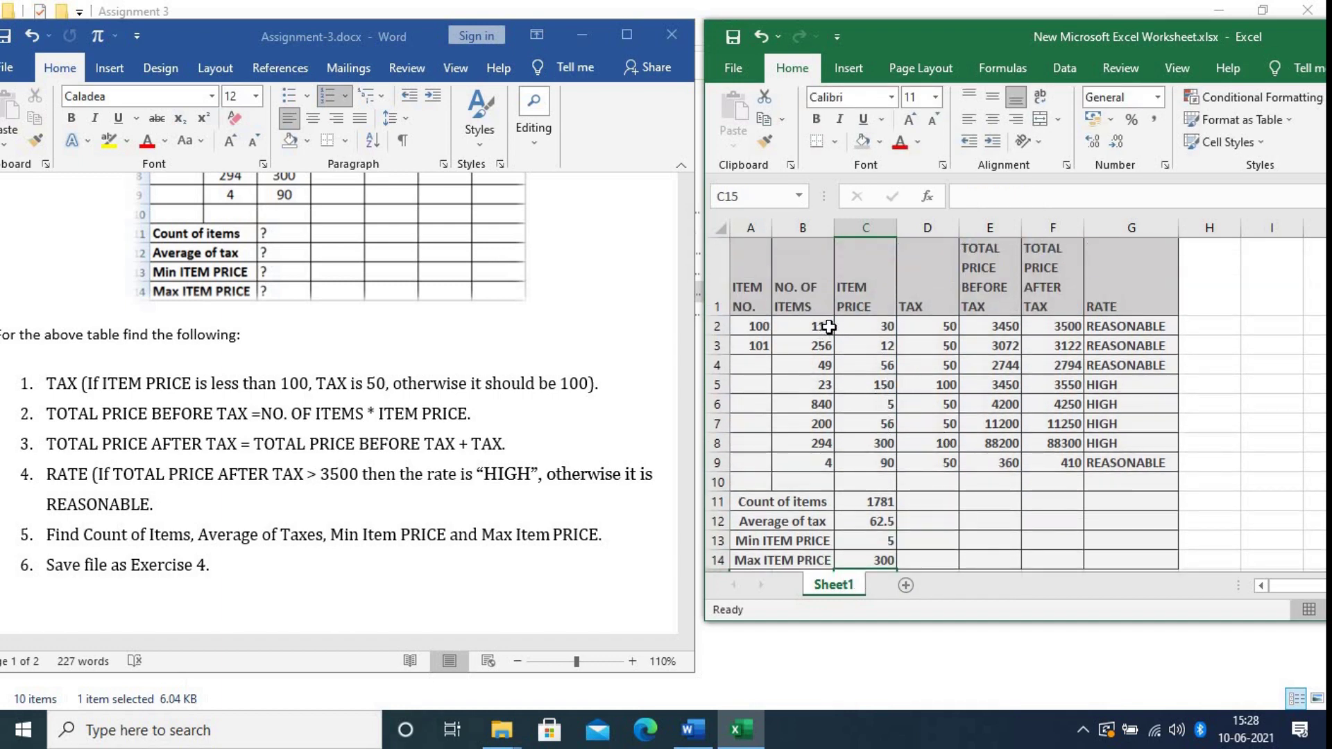
{"action": "left_click_drag", "start_coordinate": [860, 326], "coordinate": [864, 458]}
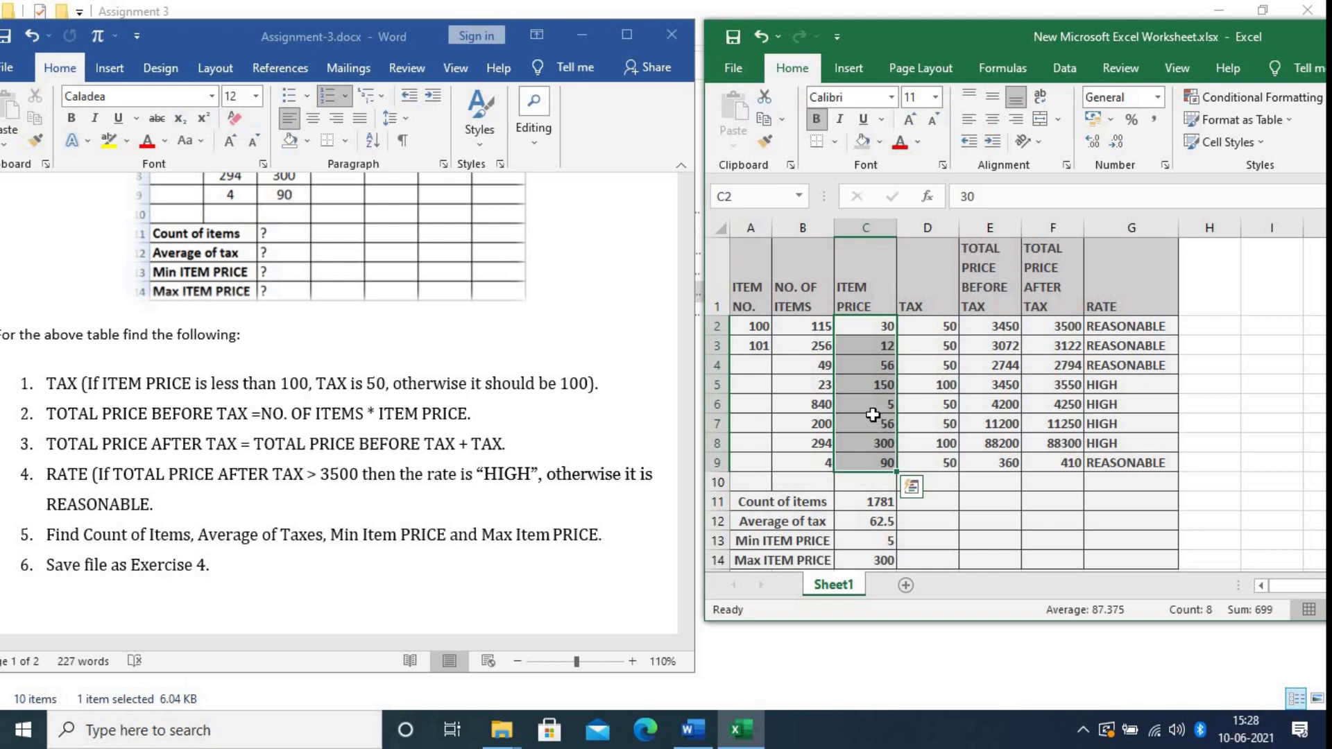
{"action": "scroll", "coordinate": [878, 410], "scroll_direction": "down", "scroll_amount": 2}
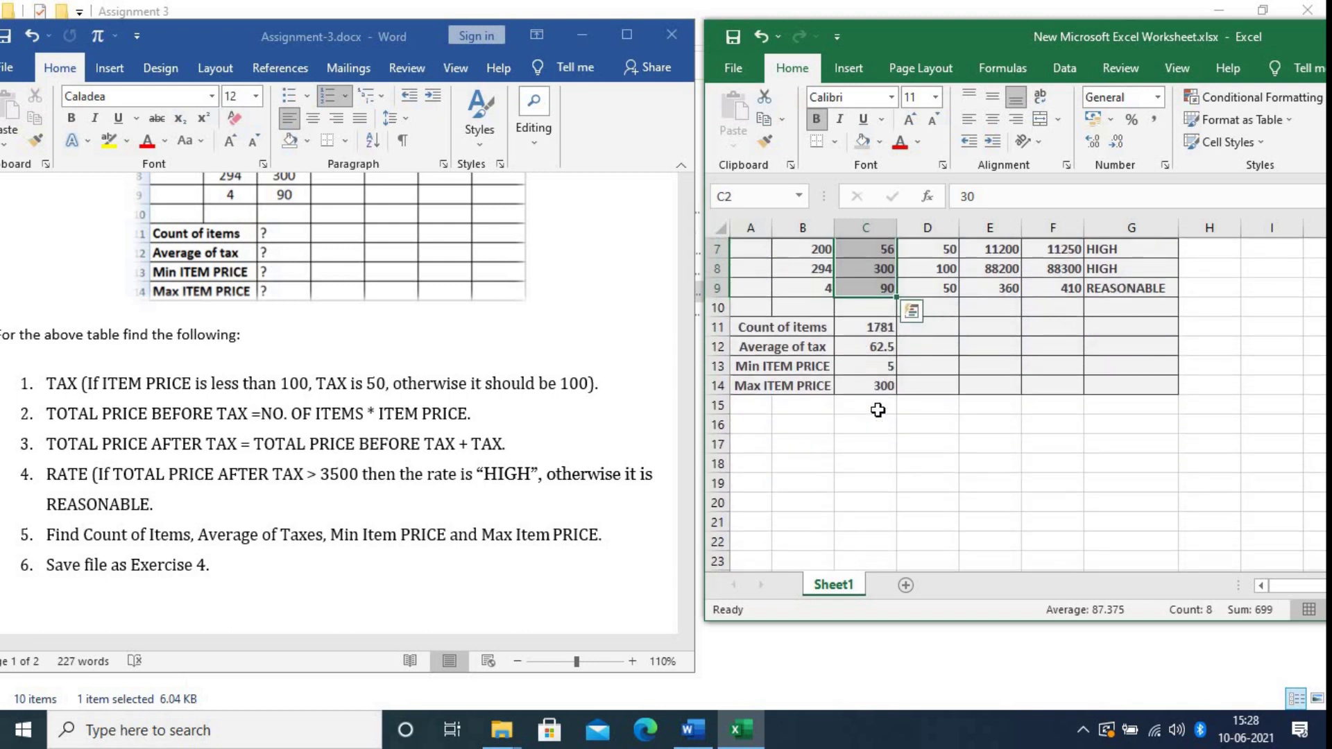
{"action": "left_click", "coordinate": [930, 384]}
{"action": "scroll", "coordinate": [904, 456], "scroll_direction": "up", "scroll_amount": 1}
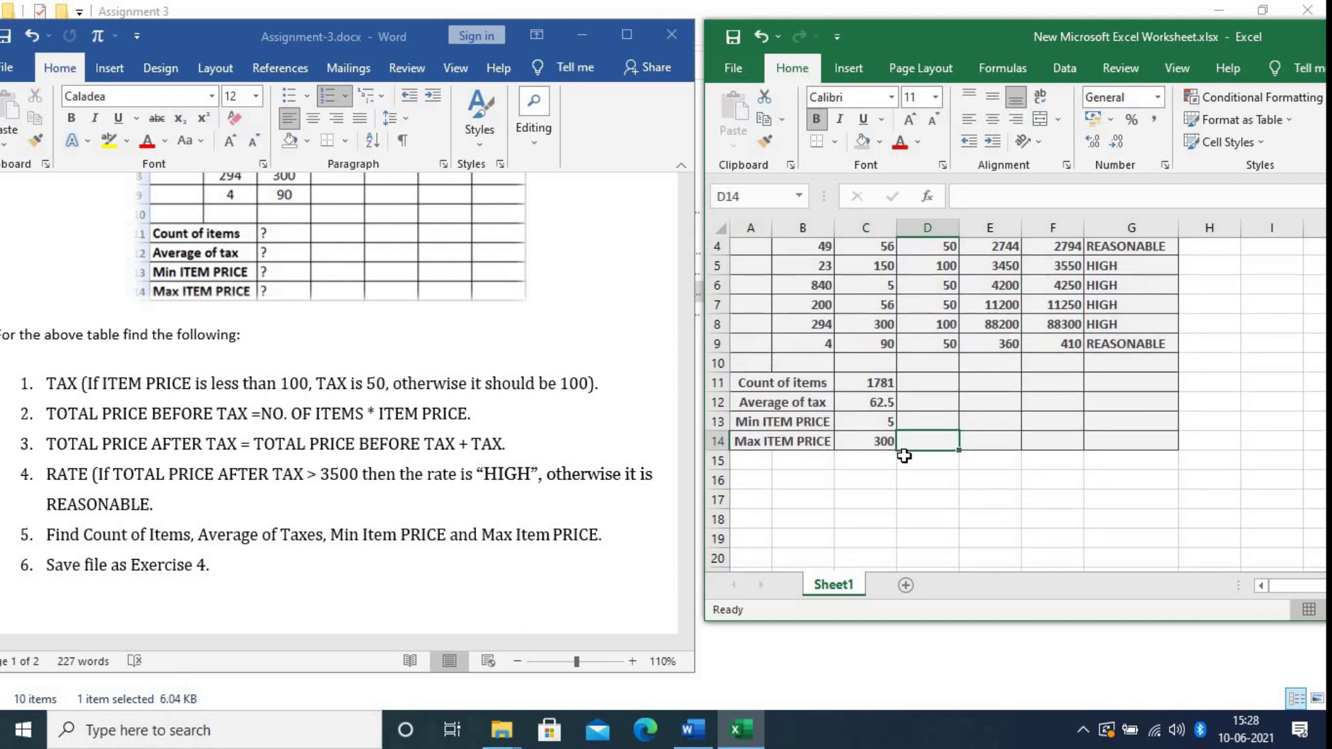
{"action": "scroll", "coordinate": [1009, 511], "scroll_direction": "up", "scroll_amount": 1}
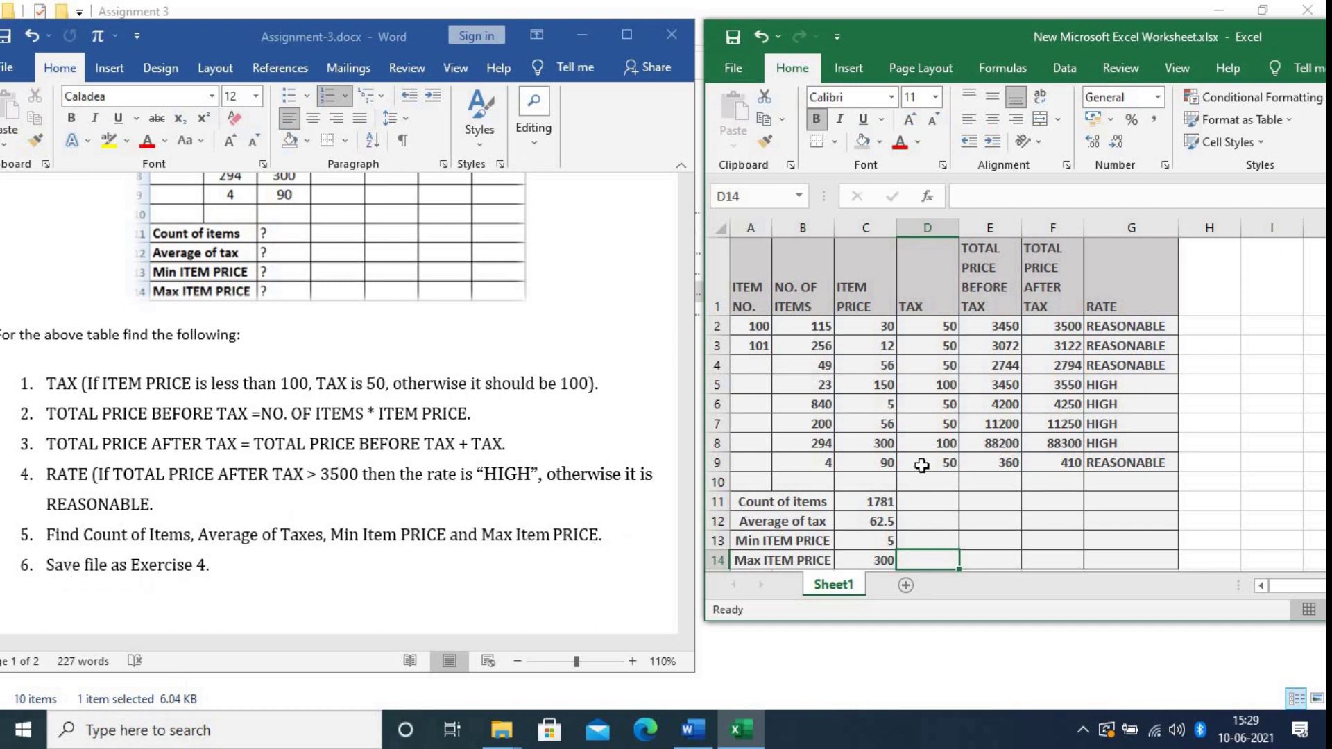
Maximize the workbook window and save a copy as Exercise 4.xlsx in the Assignment 3 folder on the Desktop.
{"action": "left_click_drag", "start_coordinate": [859, 45], "coordinate": [536, 70]}
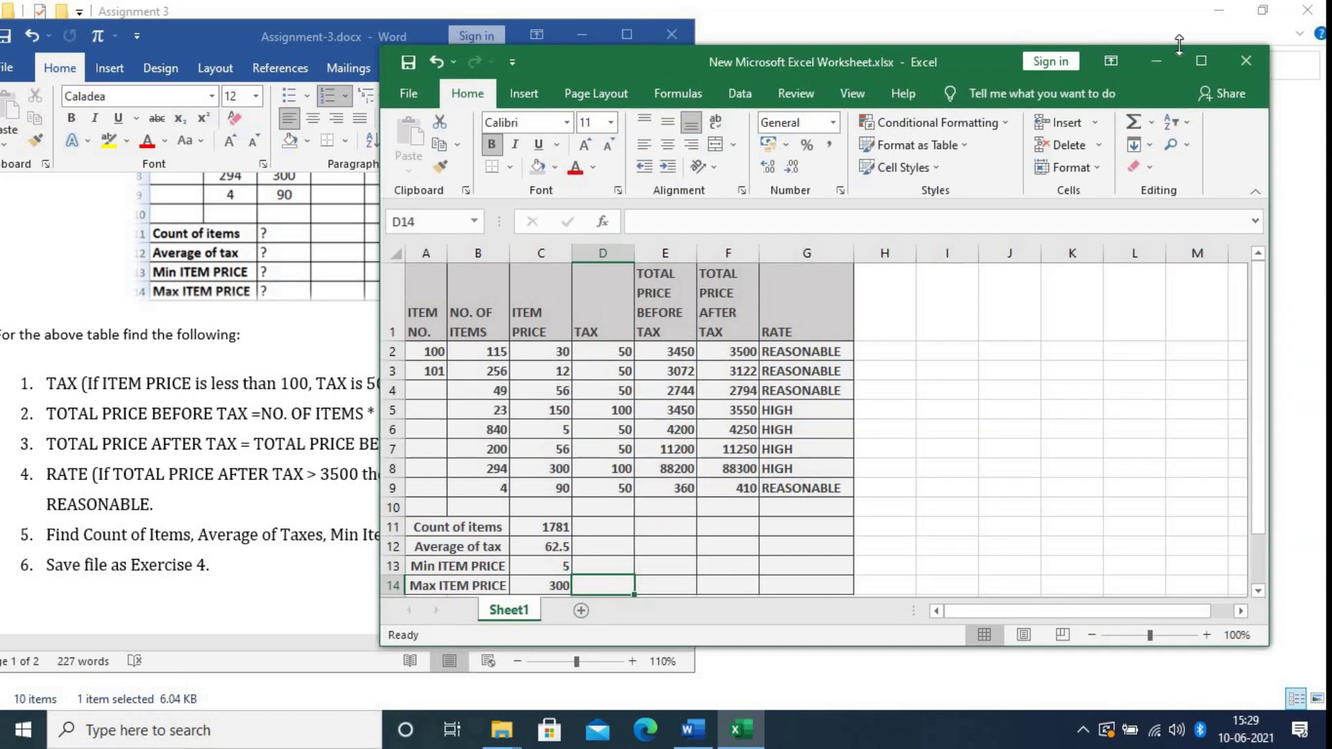
{"action": "left_click", "coordinate": [1196, 68]}
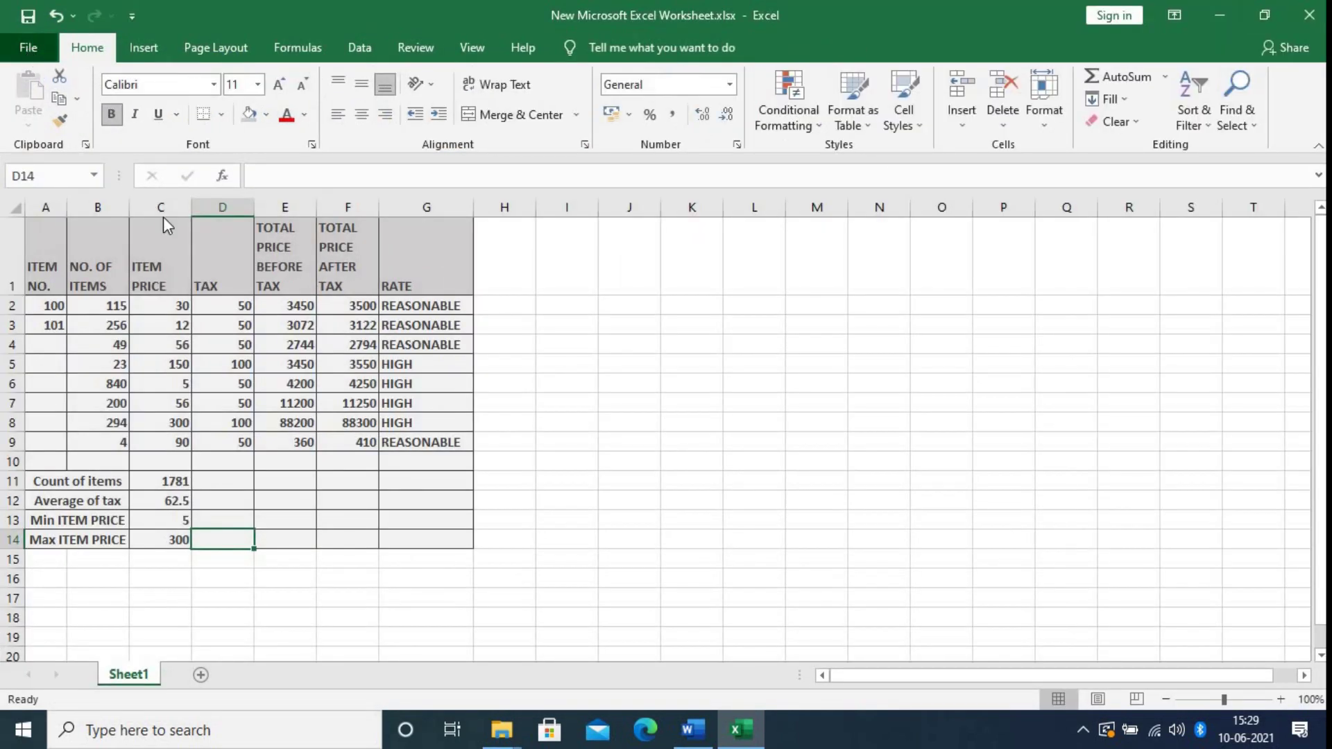
{"action": "key", "text": "alt+f"}
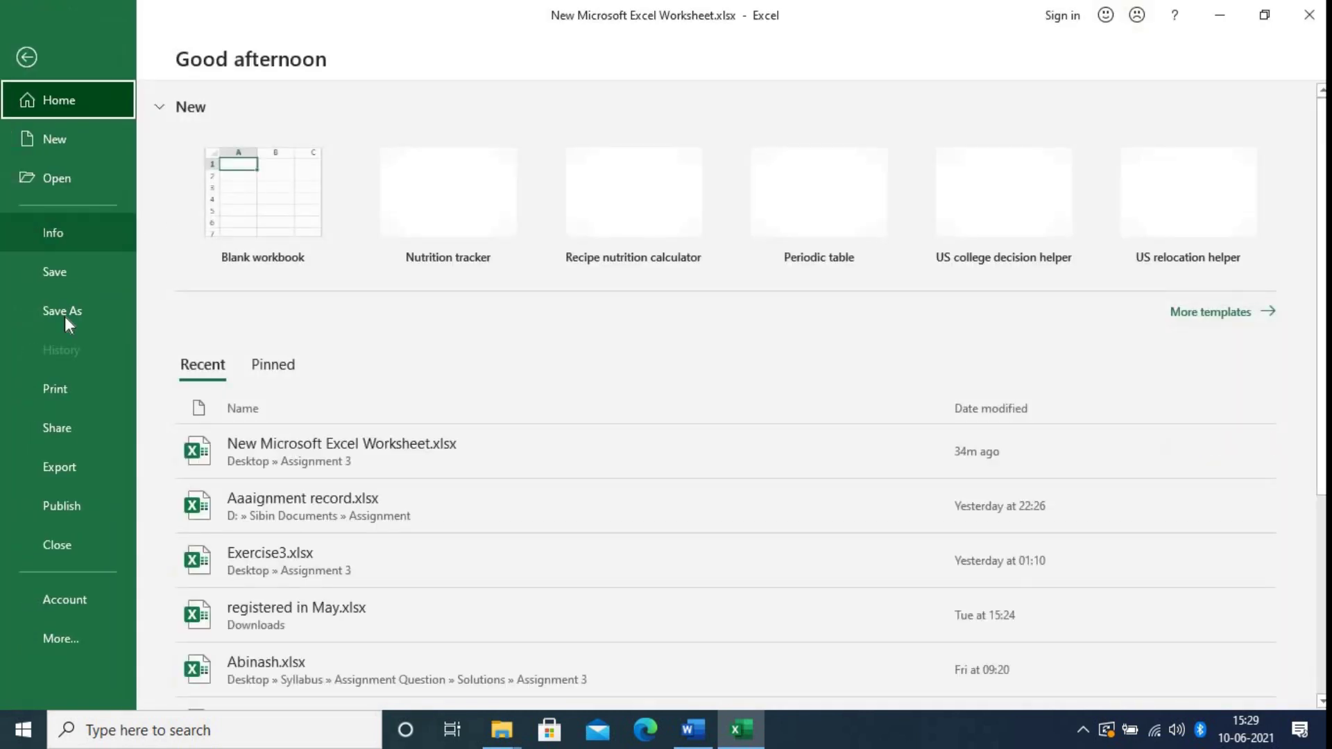
{"action": "left_click", "coordinate": [68, 315]}
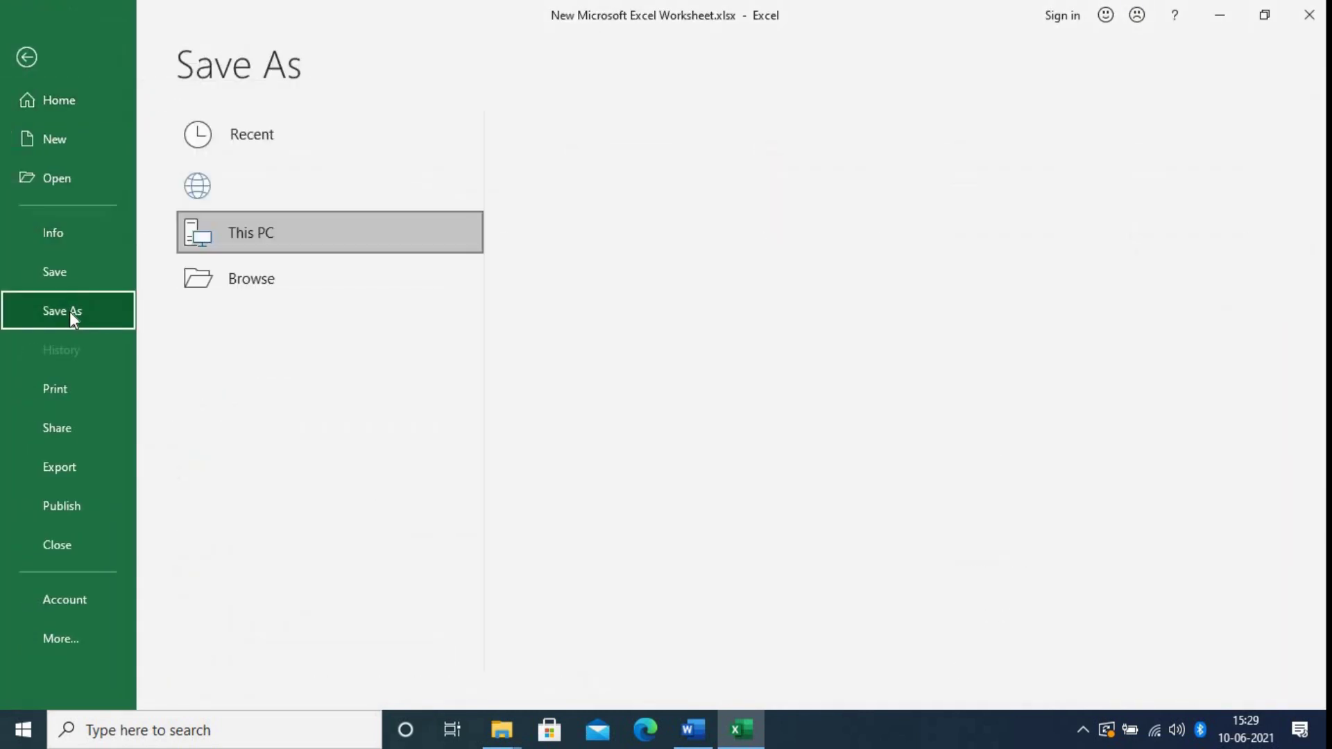
{"action": "left_click", "coordinate": [646, 241]}
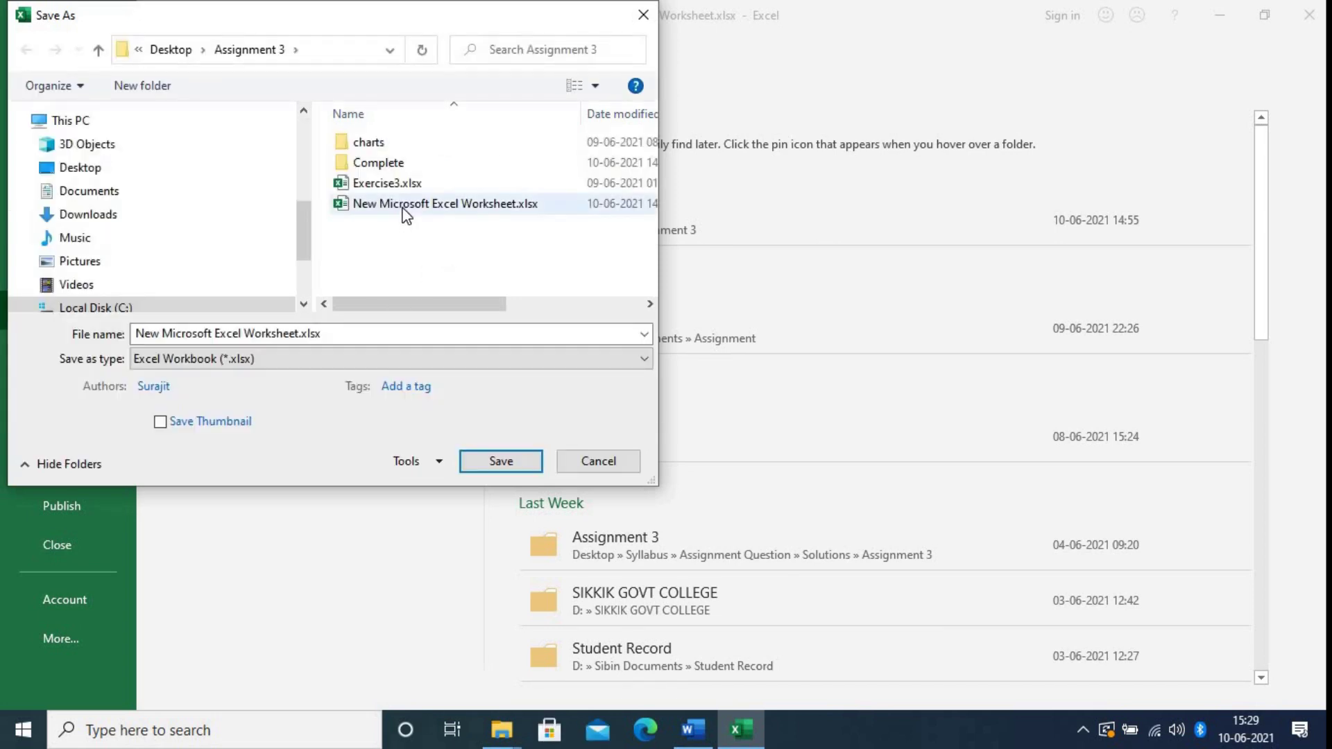
{"action": "left_click", "coordinate": [406, 183]}
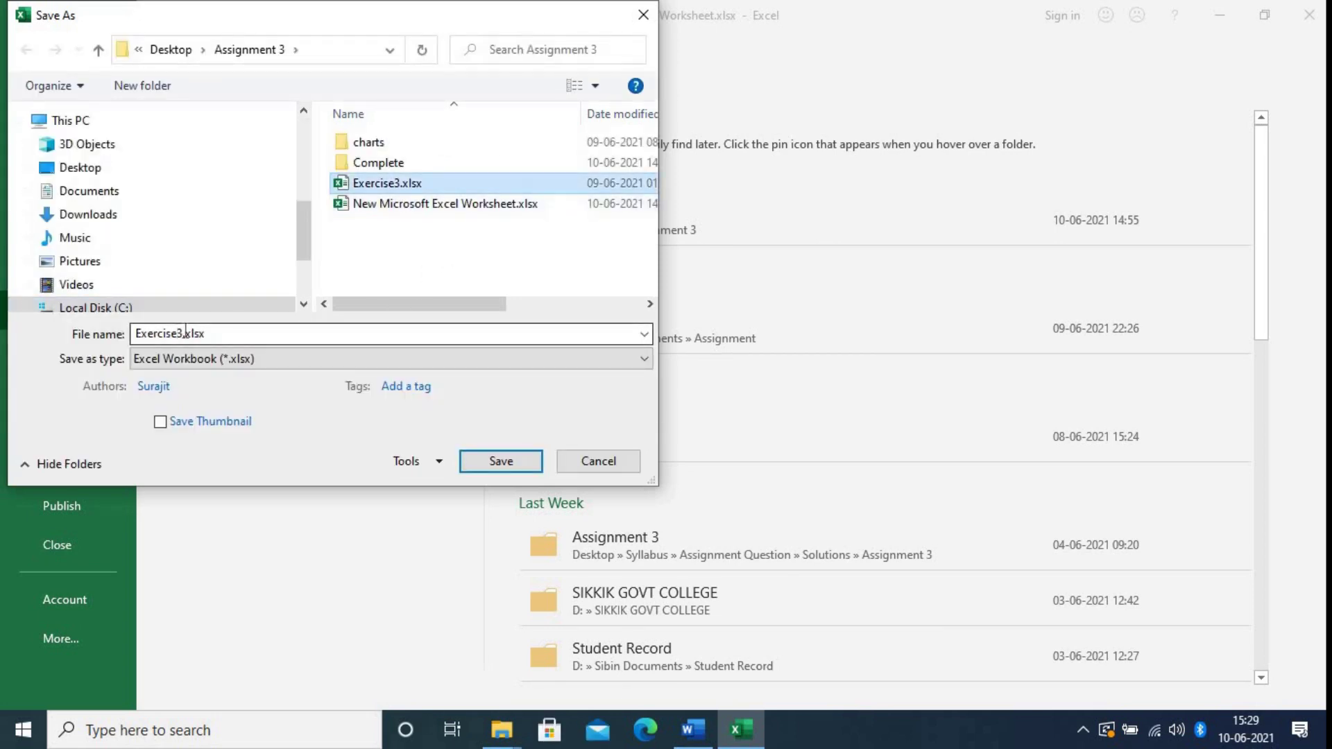
{"action": "left_click", "coordinate": [179, 333]}
{"action": "left_click", "coordinate": [181, 334]}
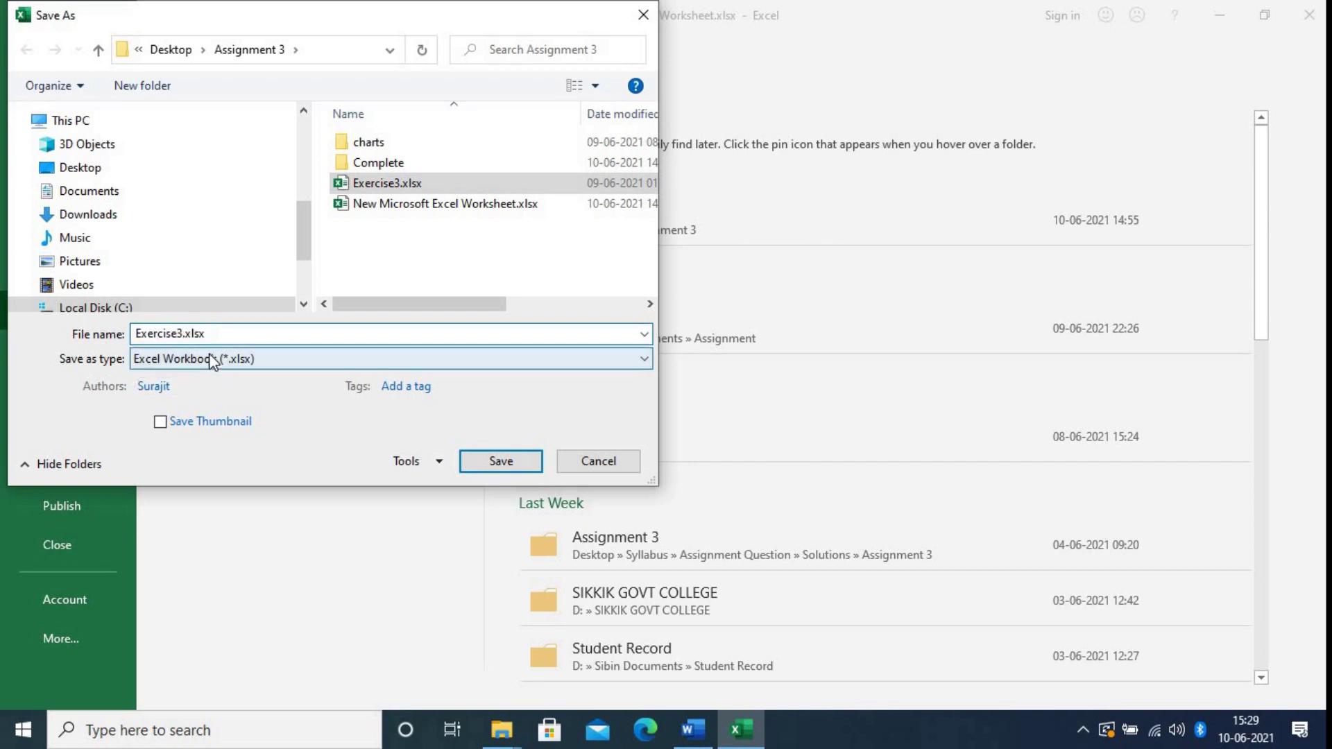
{"action": "key", "text": "BackSpace"}
{"action": "type", "text": "4"}
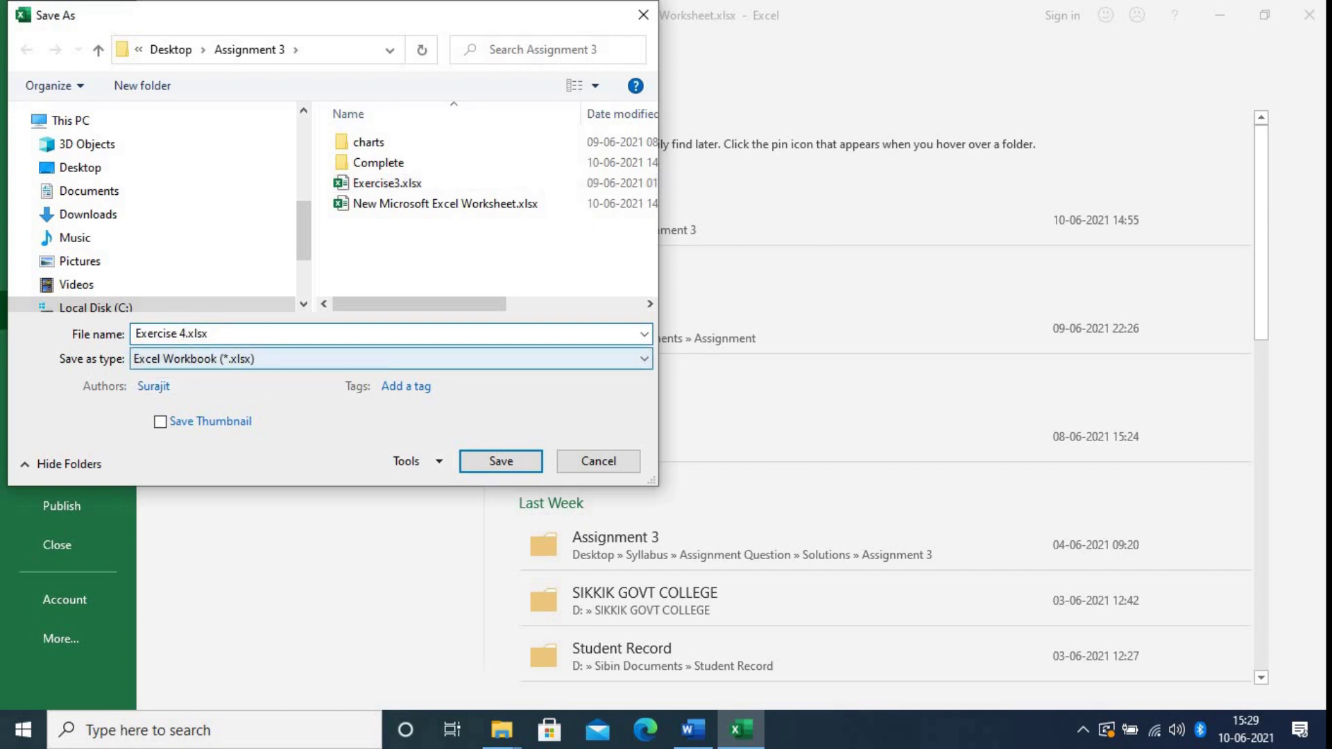
{"action": "left_click", "coordinate": [501, 462]}
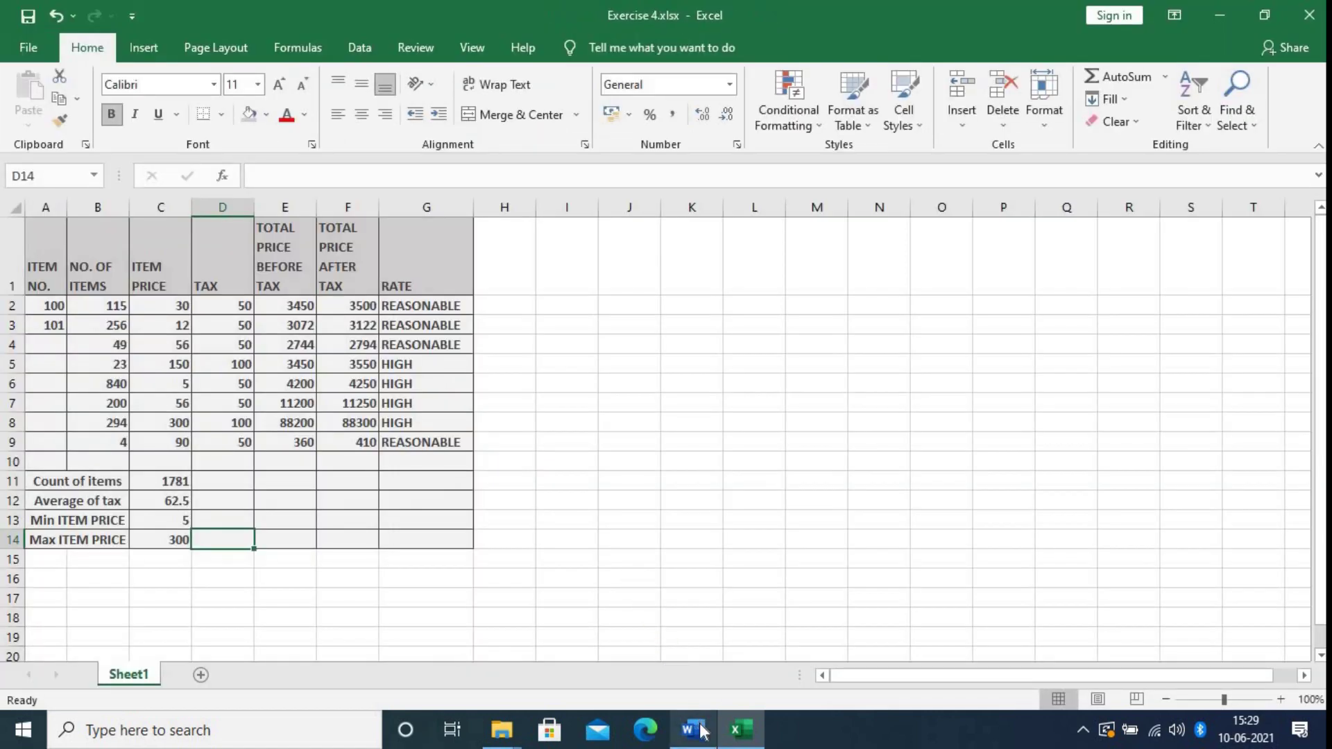
Switch to Assignment-3.docx in Word, maximize it and review the source table and the task list below it.
{"action": "left_click", "coordinate": [694, 728]}
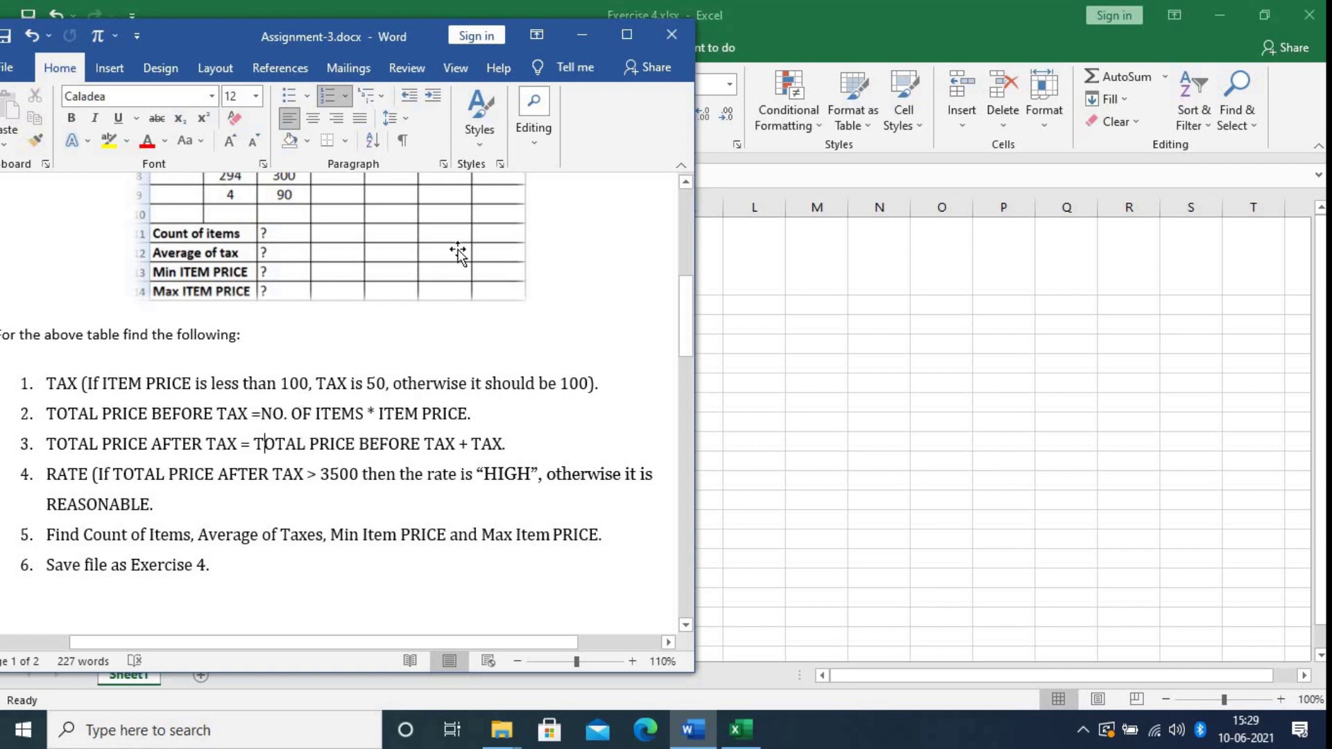
{"action": "left_click", "coordinate": [628, 36]}
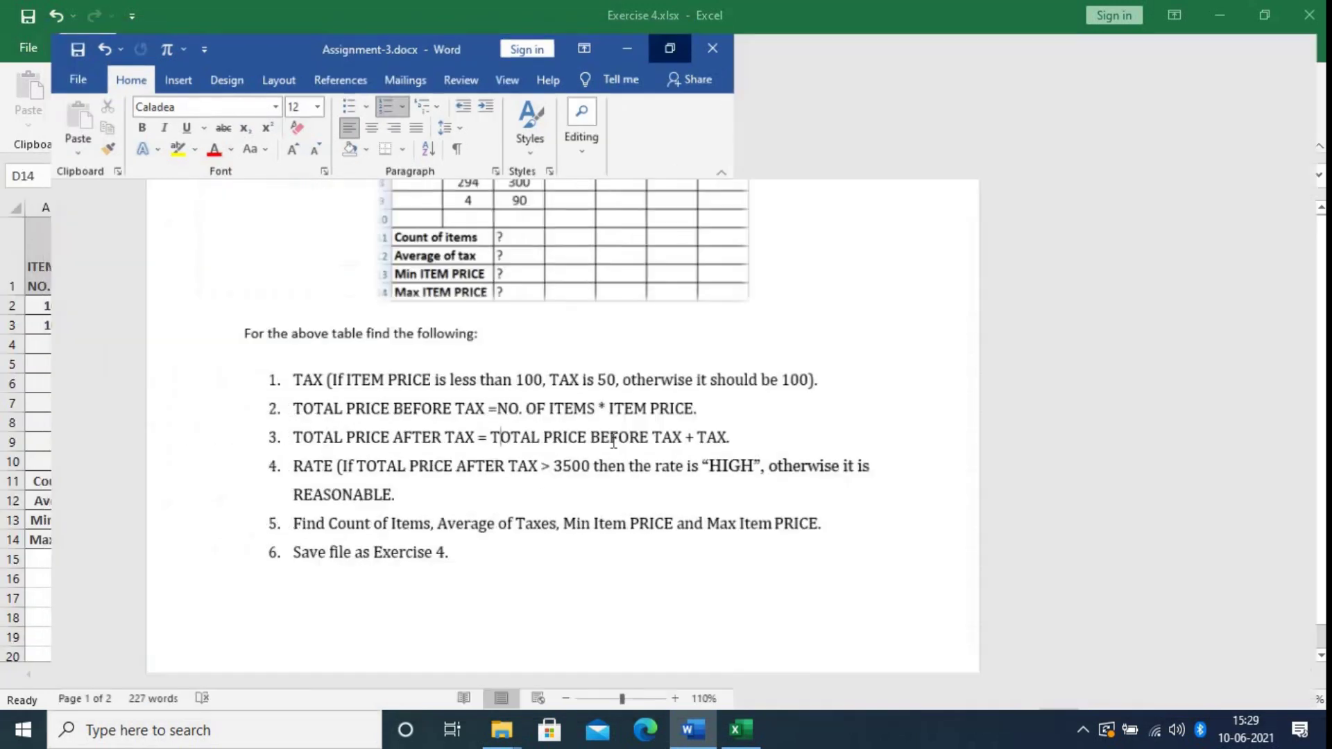
{"action": "scroll", "coordinate": [614, 441], "scroll_direction": "up", "scroll_amount": 3}
{"action": "scroll", "coordinate": [614, 440], "scroll_direction": "up", "scroll_amount": 3}
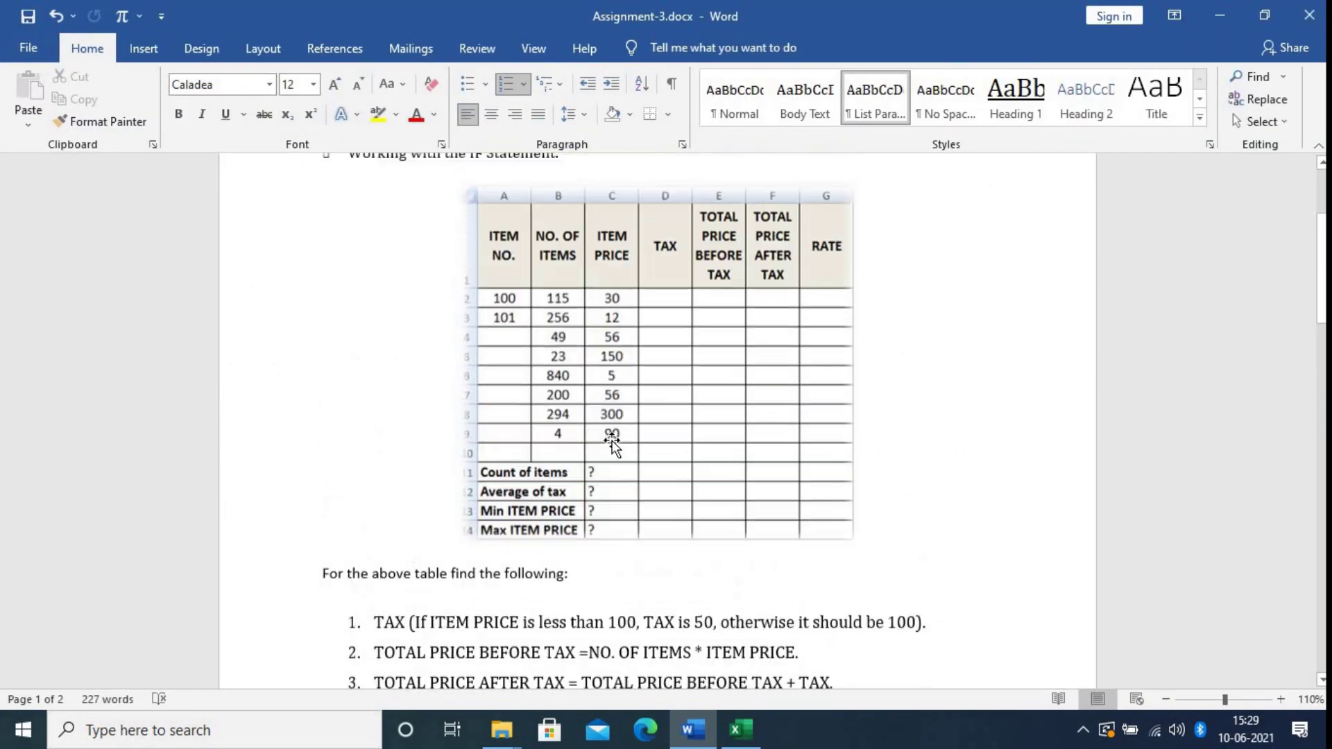
{"action": "scroll", "coordinate": [612, 444], "scroll_direction": "down", "scroll_amount": 4}
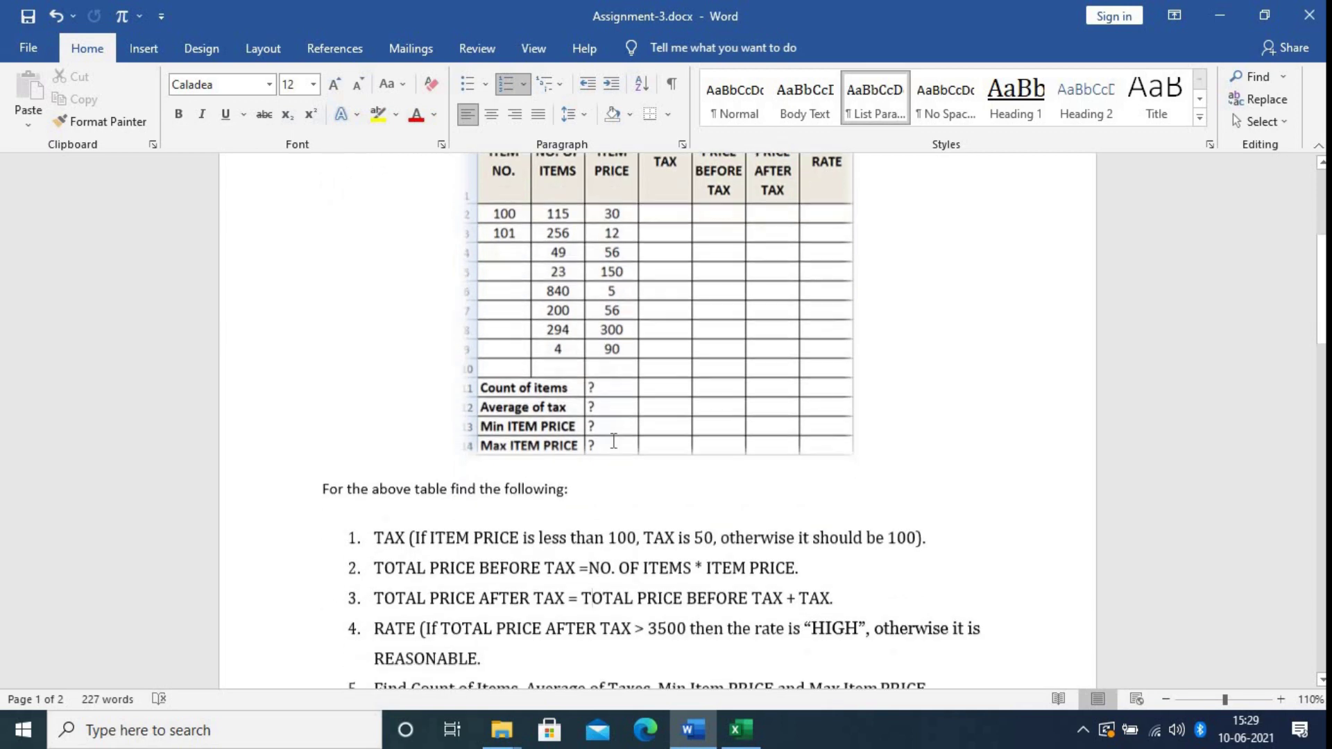